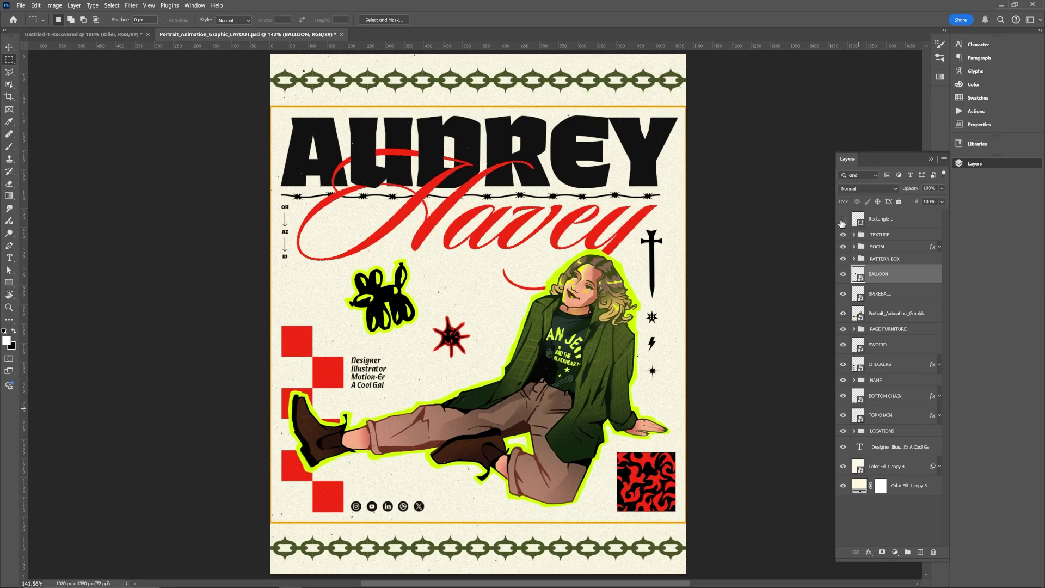
Toggle the Rectangle 1 layer's visibility to view the layout with and without its frame.
{"action": "left_click", "coordinate": [843, 219]}
{"action": "left_click", "coordinate": [842, 219]}
{"action": "left_click", "coordinate": [843, 219]}
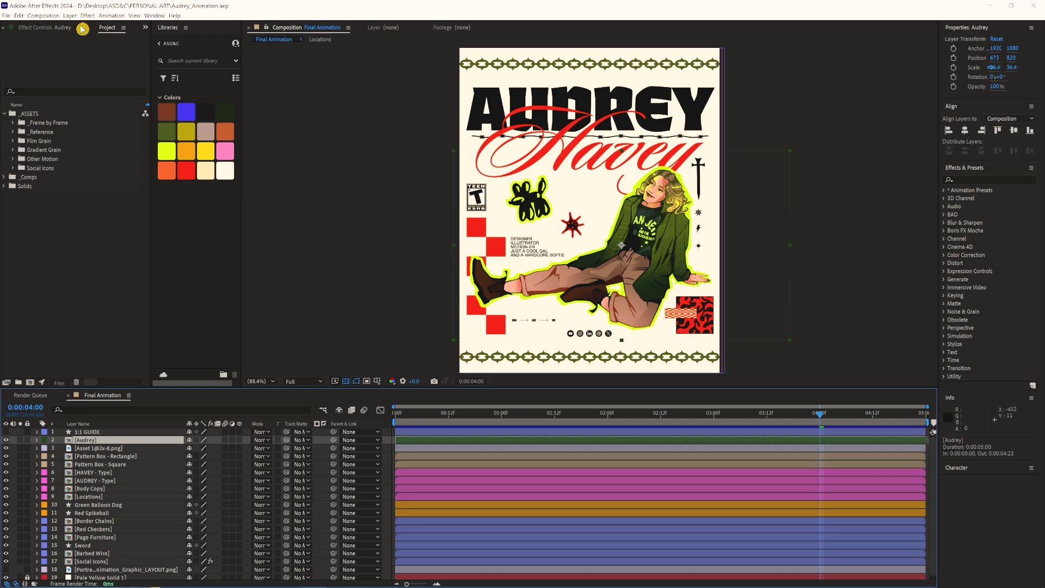
Switch to After Effects and add a new adjustment layer to the Final Animation composition.
{"action": "left_click", "coordinate": [70, 15]}
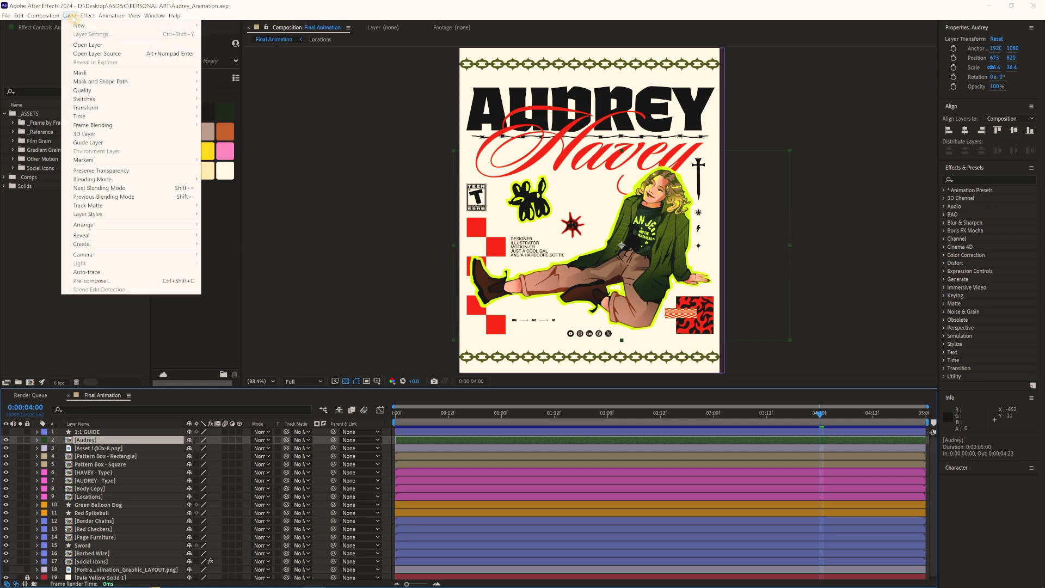
{"action": "mouse_move", "coordinate": [99, 25]}
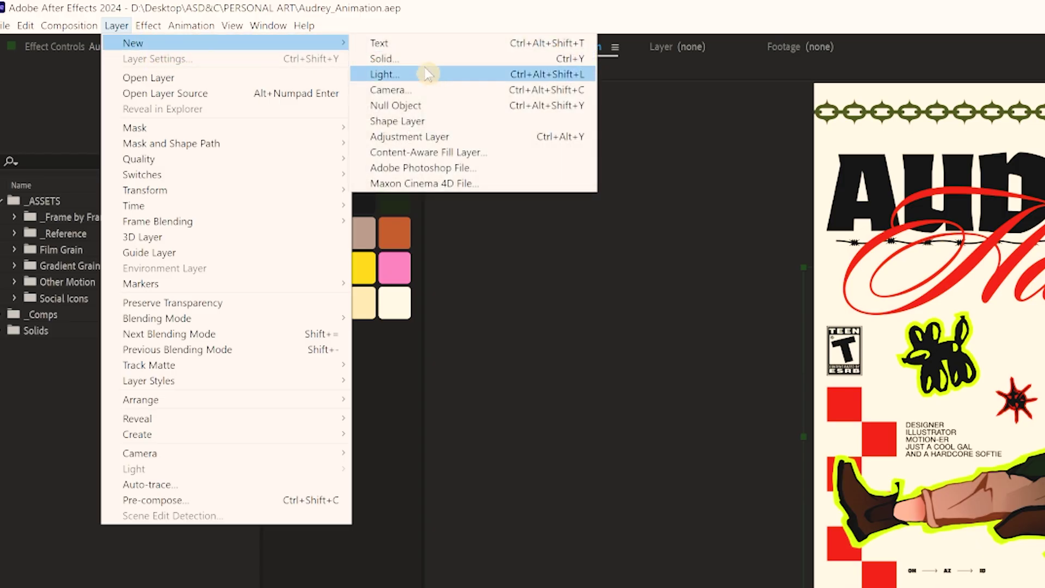
{"action": "left_click", "coordinate": [433, 137]}
Apply the Posterize Time effect to the adjustment layer and set its frame rate to 12.
{"action": "left_click", "coordinate": [977, 179]}
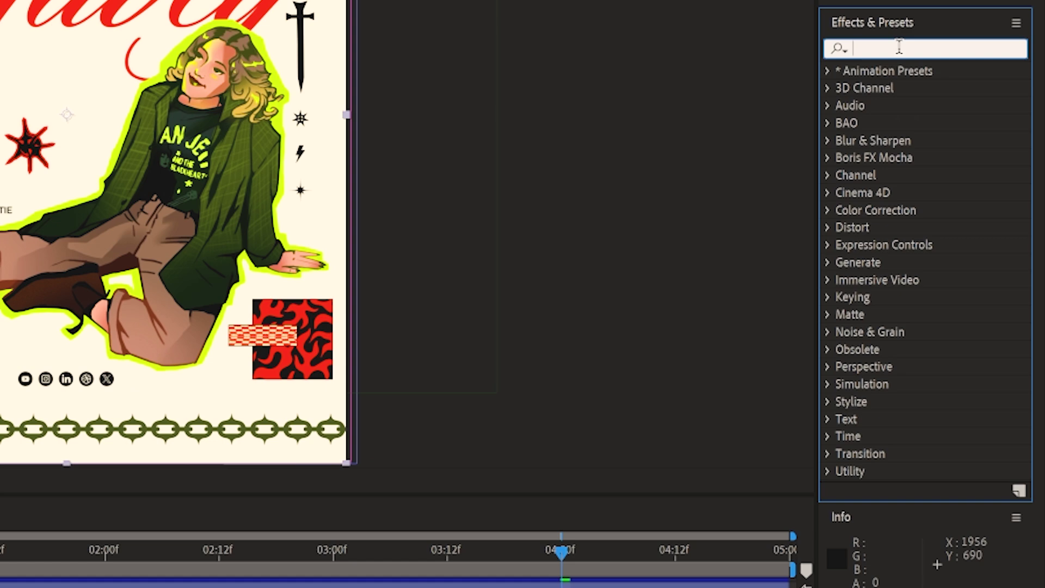
{"action": "type", "text": "poster"}
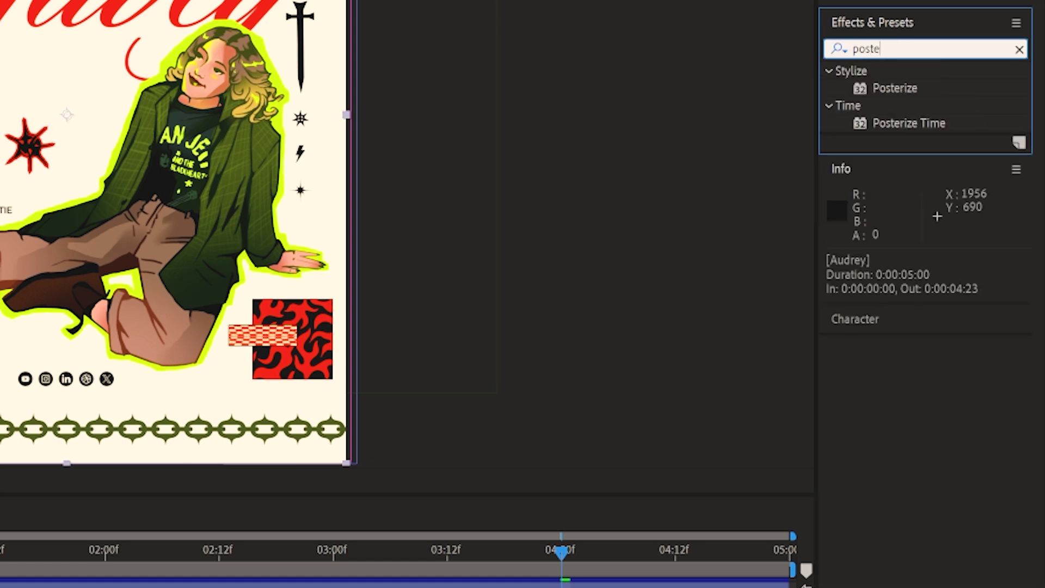
{"action": "double_click", "coordinate": [908, 123]}
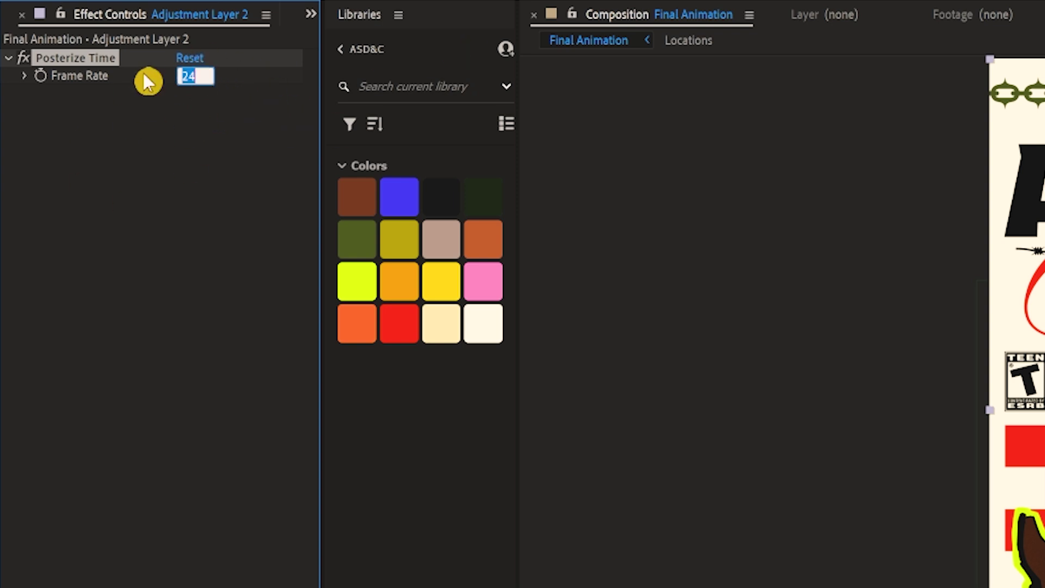
{"action": "type", "text": "12"}
{"action": "key", "text": "Return"}
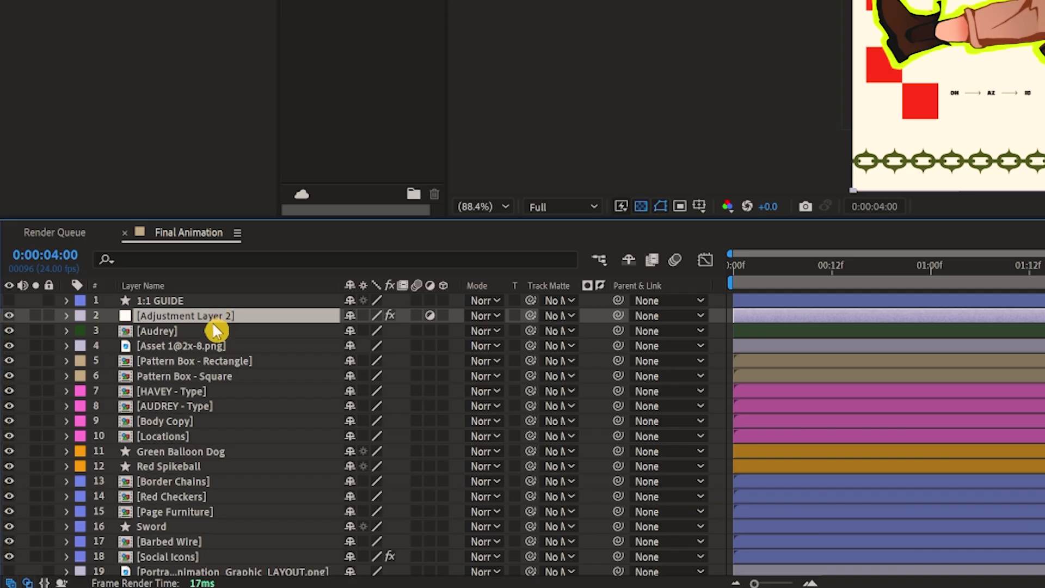
Move the adjustment layer directly below the Audrey layer in the layer stack.
{"action": "left_click_drag", "start_coordinate": [202, 324], "coordinate": [221, 339]}
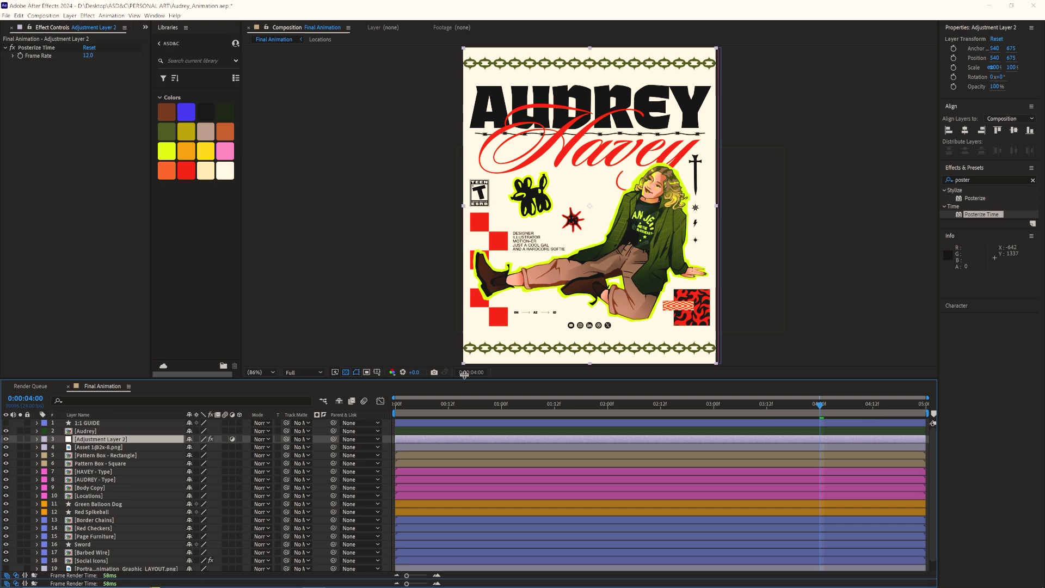
{"action": "left_click", "coordinate": [90, 425]}
{"action": "scroll", "coordinate": [643, 182], "scroll_direction": "up", "scroll_amount": 1}
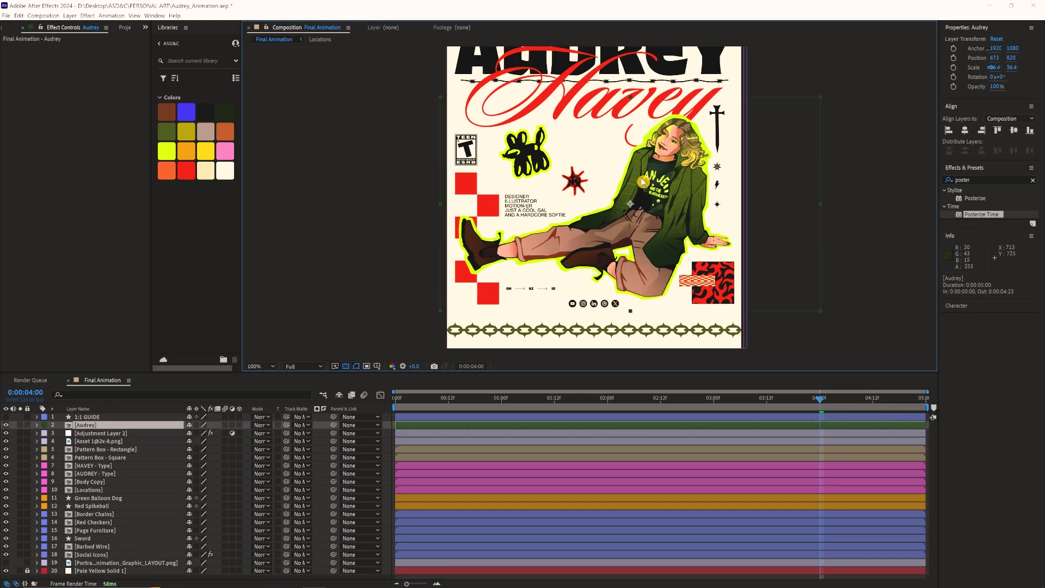
{"action": "scroll", "coordinate": [643, 182], "scroll_direction": "up", "scroll_amount": 3}
{"action": "scroll", "coordinate": [684, 198], "scroll_direction": "down", "scroll_amount": 3}
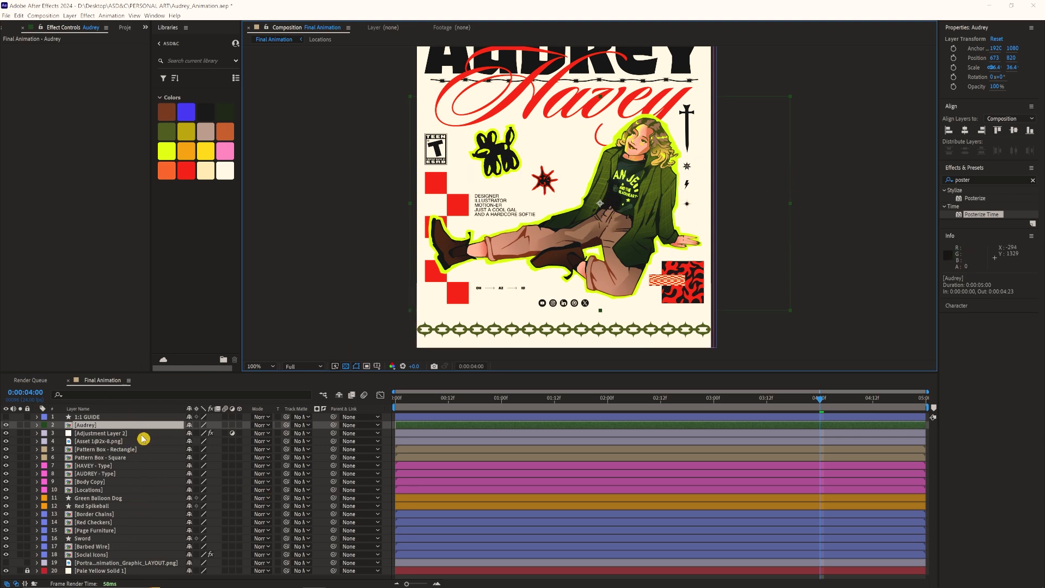
{"action": "left_click", "coordinate": [110, 434]}
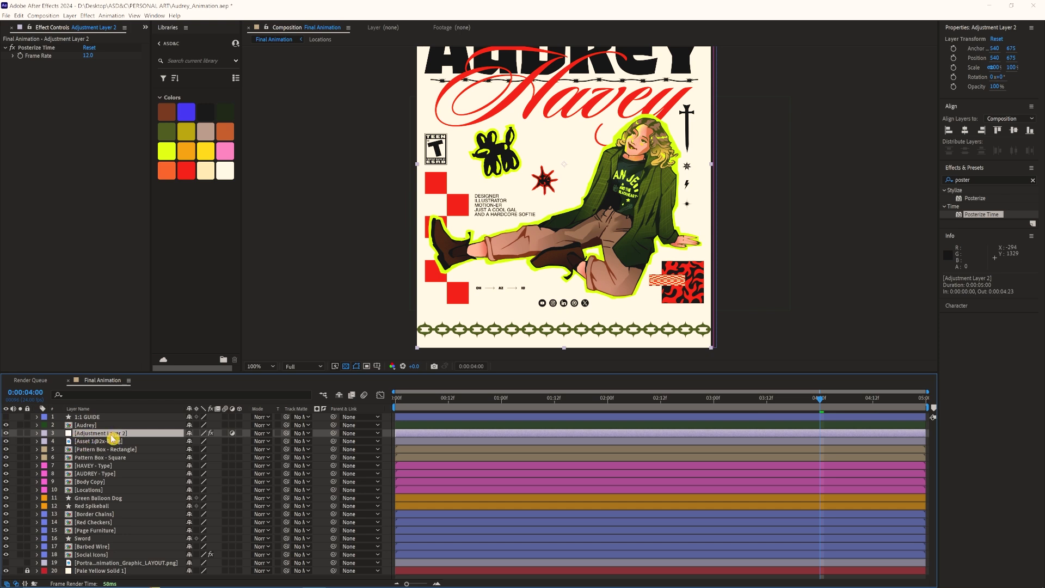
Reveal the Position and Rotation properties of the Green Balloon Dog layer.
{"action": "left_click", "coordinate": [145, 498]}
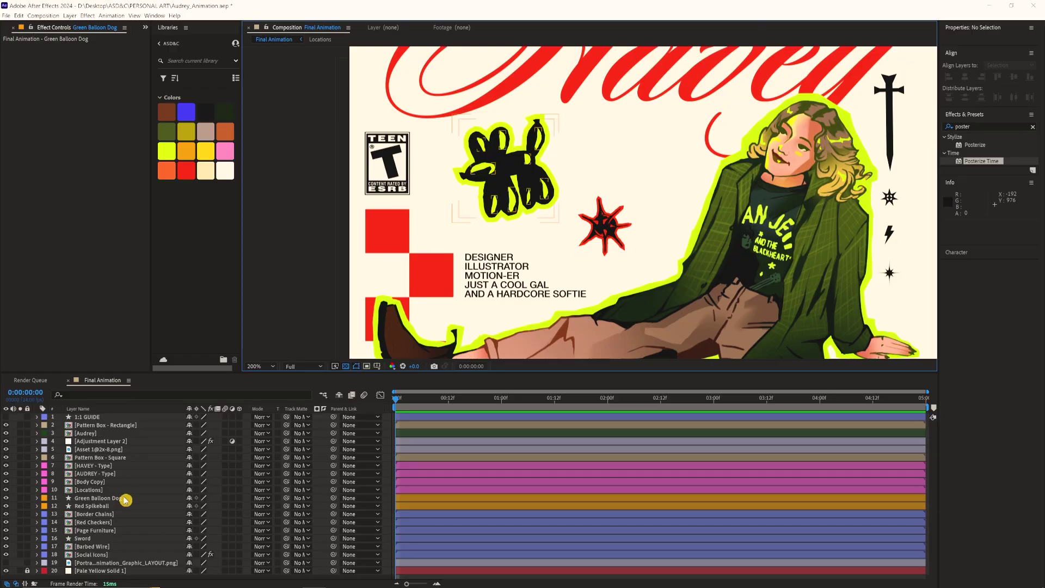
{"action": "left_click", "coordinate": [125, 499]}
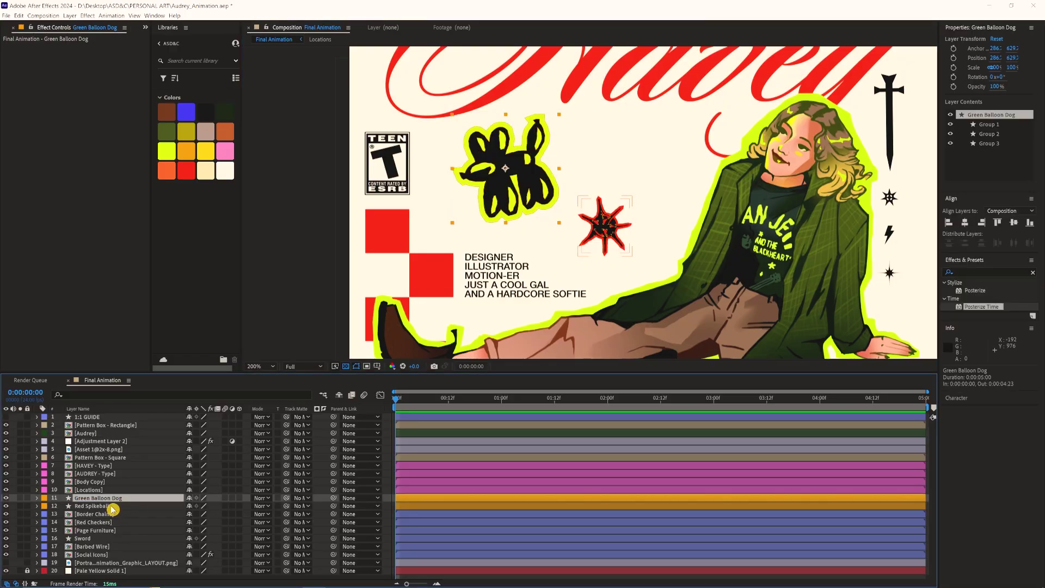
{"action": "left_click", "coordinate": [111, 507], "text": "shift"}
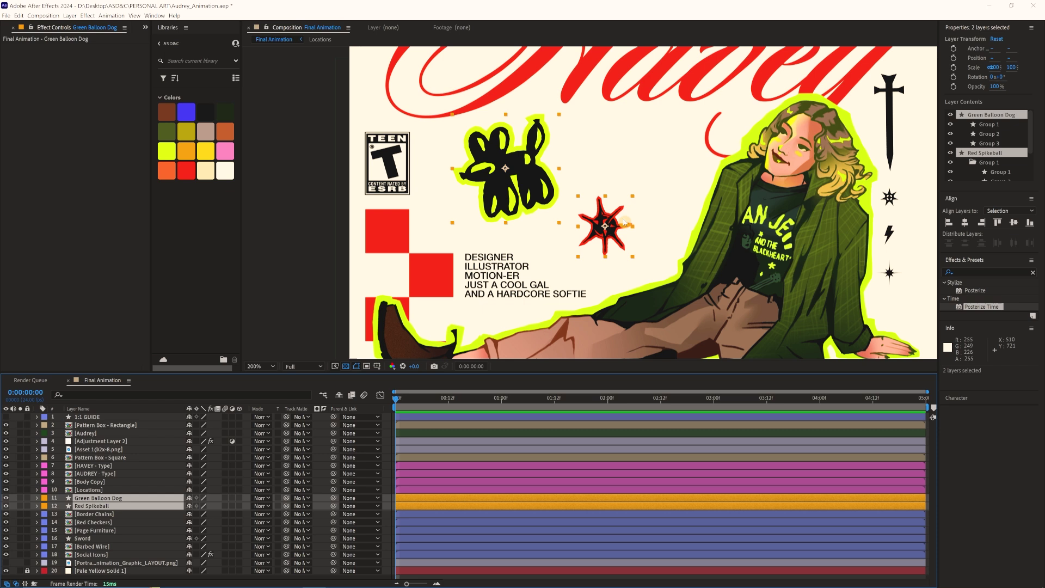
{"action": "left_click", "coordinate": [140, 482]}
{"action": "left_click", "coordinate": [133, 498]}
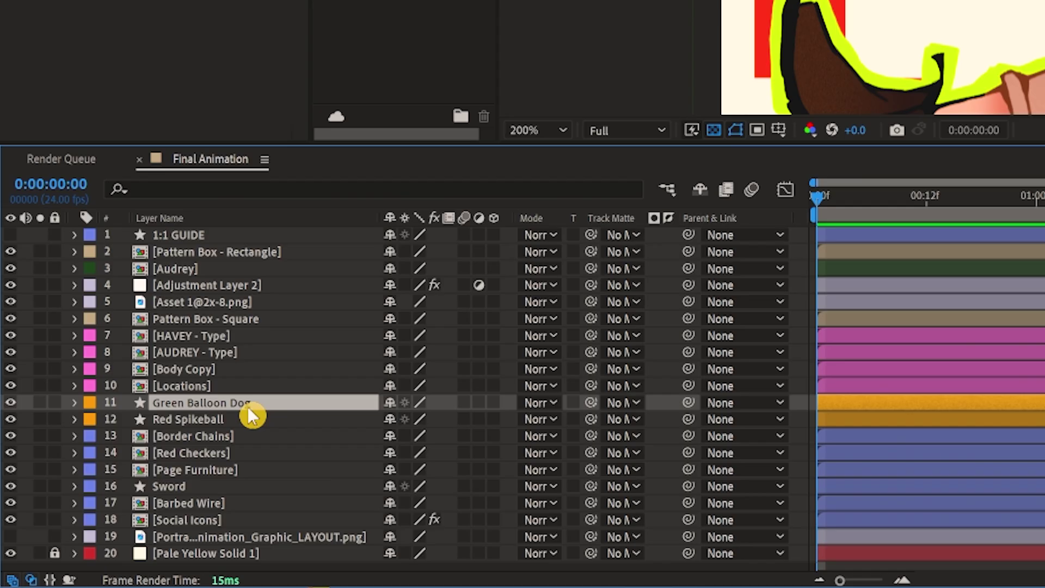
{"action": "key", "text": "r"}
{"action": "key", "text": "shift+p"}
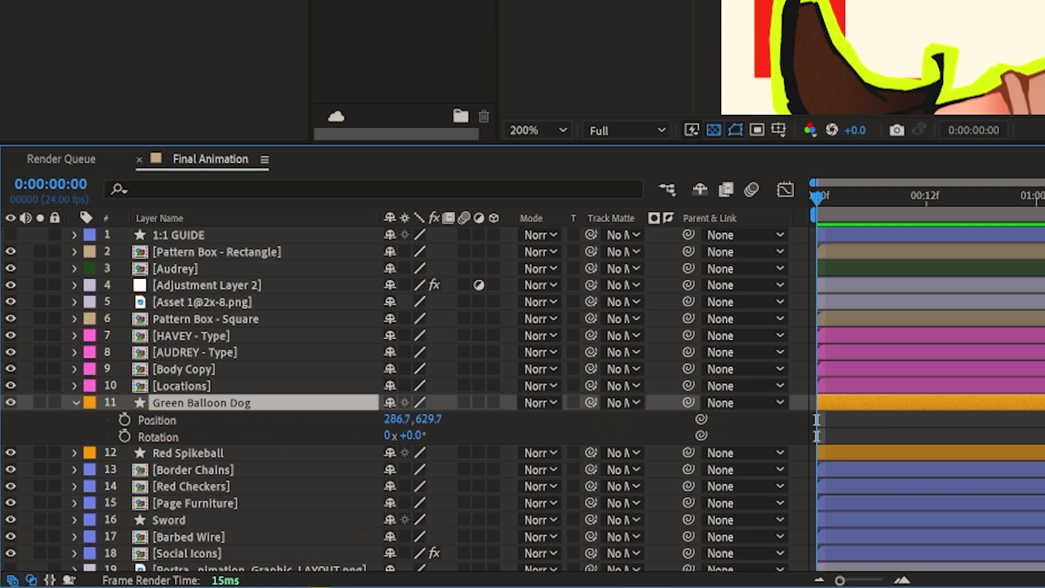
{"action": "left_click_drag", "start_coordinate": [871, 31], "coordinate": [878, 1]}
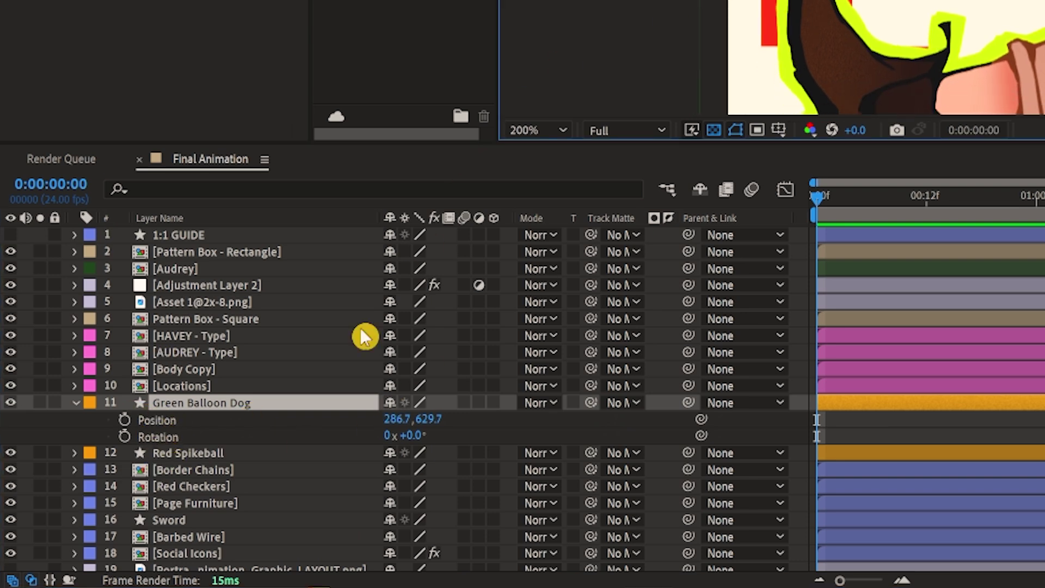
Add the expression wiggle(2,2) to the Green Balloon Dog layer's Position property.
{"action": "left_click", "coordinate": [126, 421], "text": "alt"}
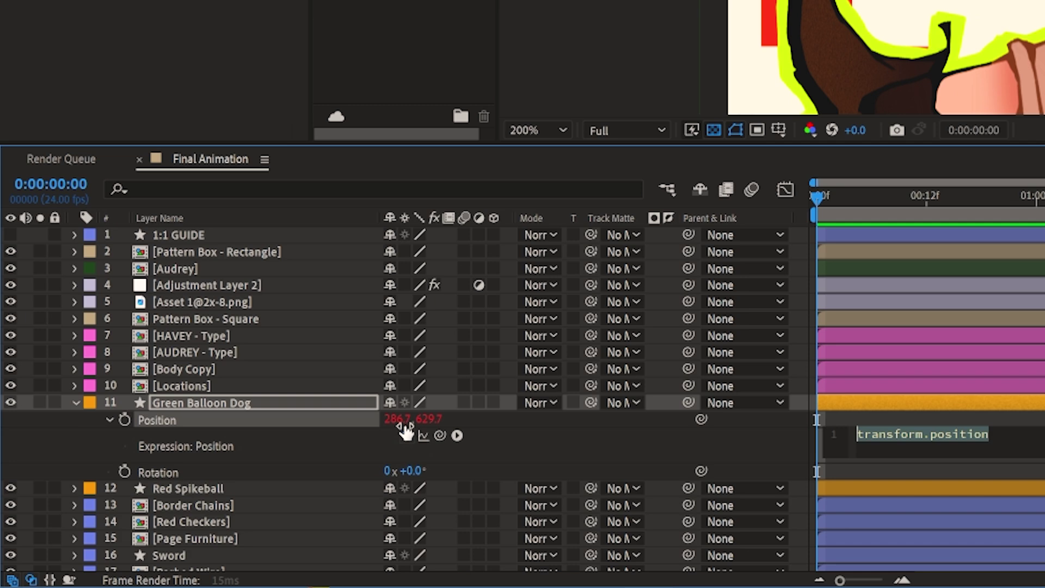
{"action": "left_click", "coordinate": [151, 428]}
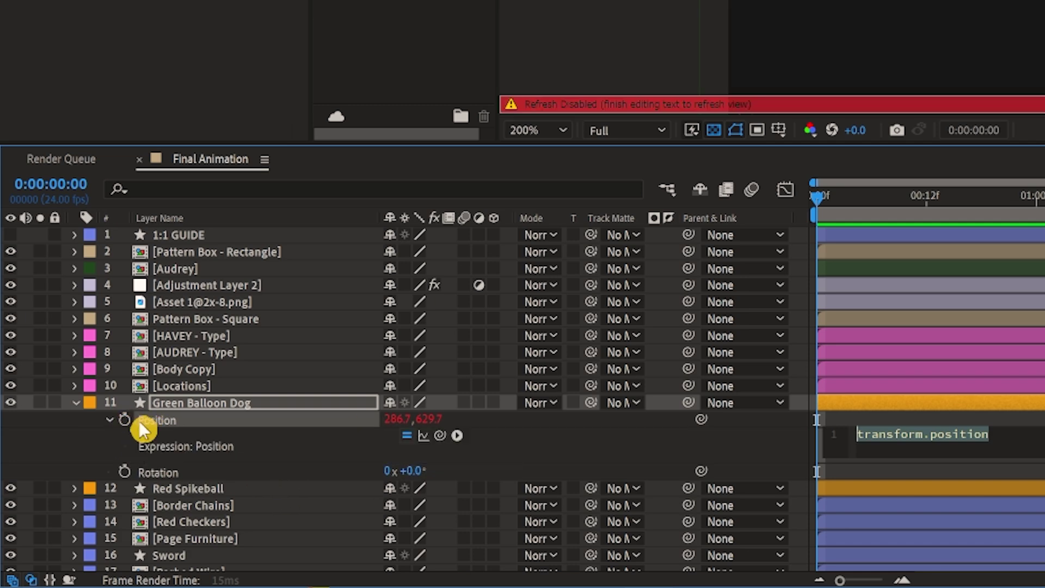
{"action": "type", "text": "wiggle"}
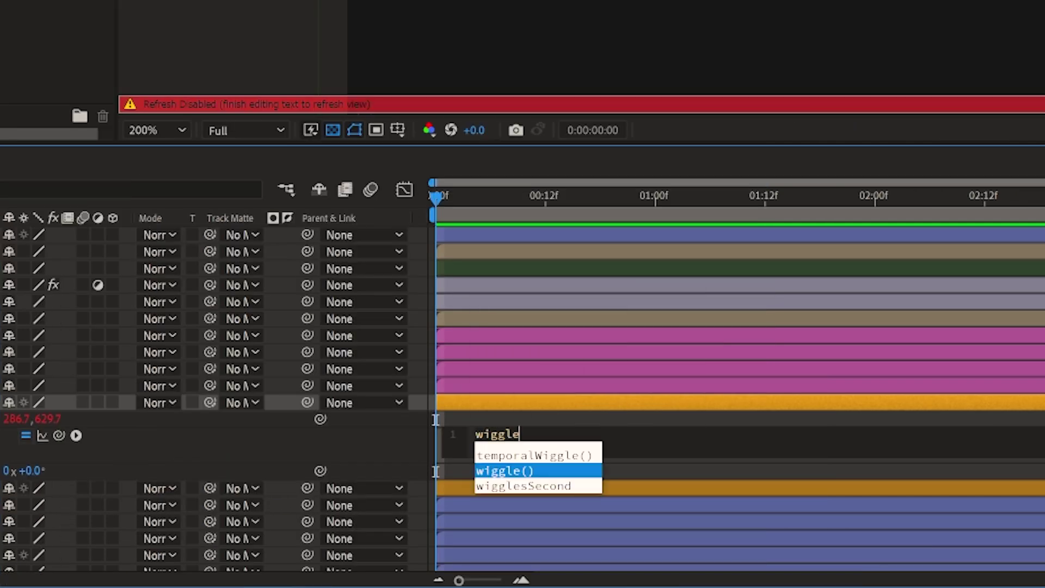
{"action": "key", "text": "Return"}
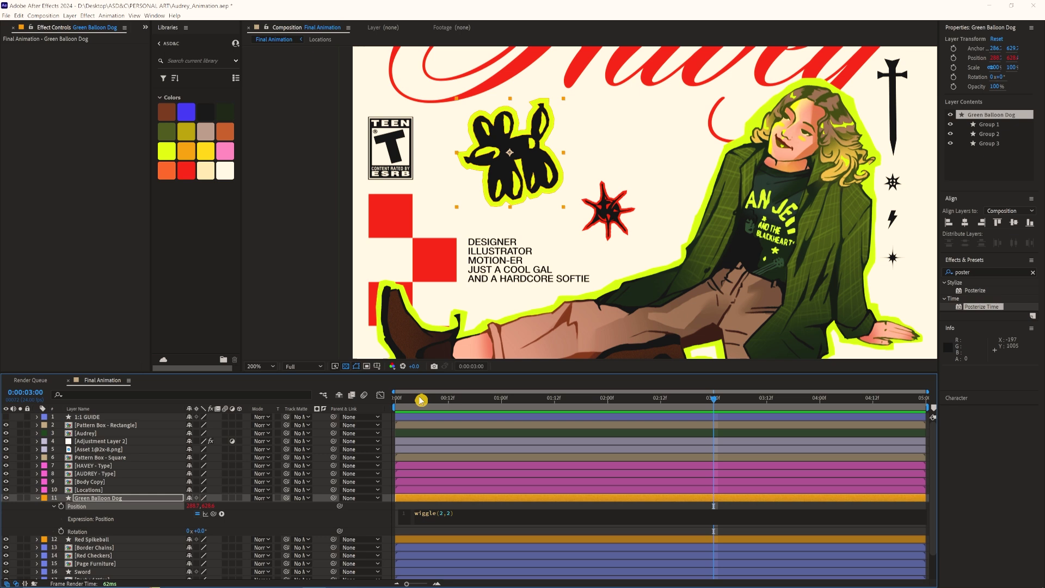
Preview the balloon dog's movement from the start and change its Position expression to wiggle(2,1).
{"action": "left_click", "coordinate": [394, 402]}
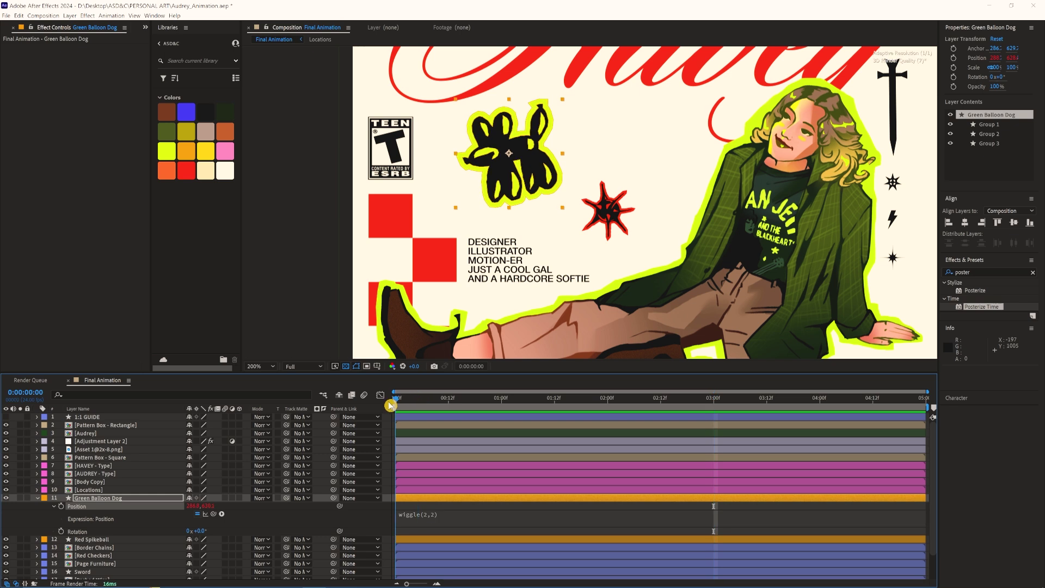
{"action": "key", "text": "space"}
{"action": "key", "text": "space"}
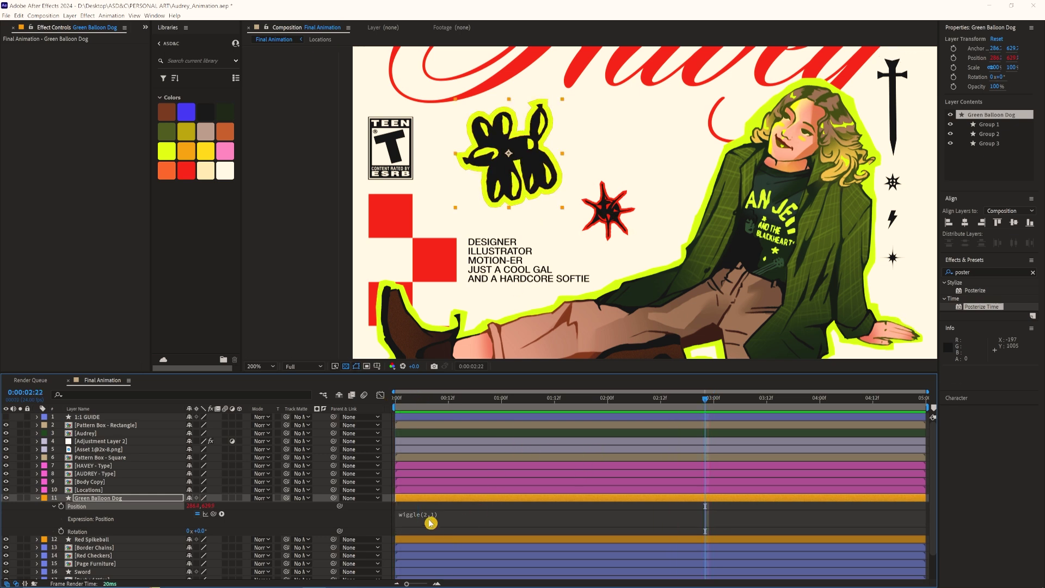
{"action": "left_click", "coordinate": [410, 499]}
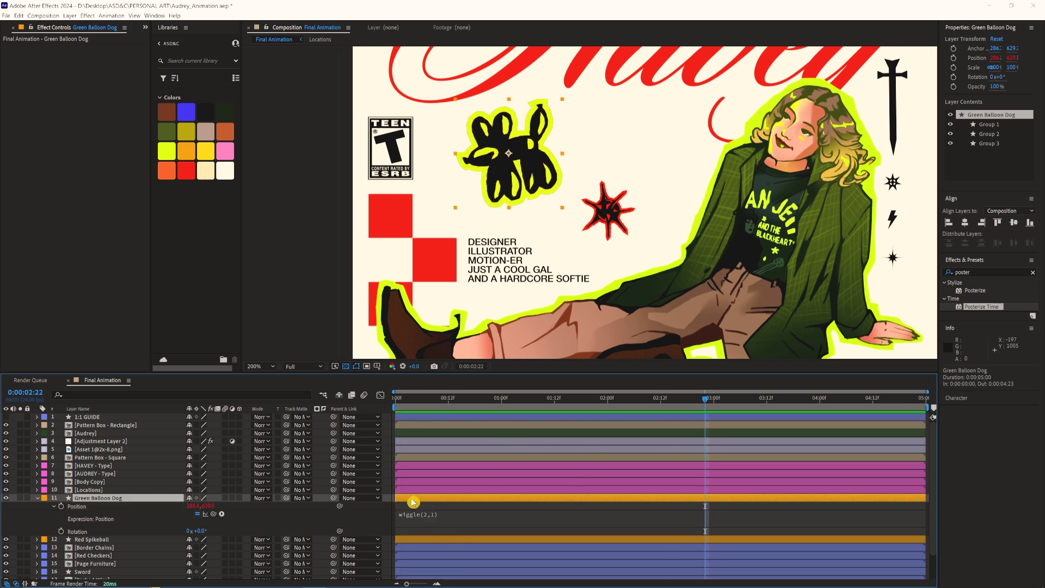
Add the expression wiggle(2,1) to the Green Balloon Dog's Rotation and play the animation from the first frame.
{"action": "left_click", "coordinate": [61, 532], "text": "alt"}
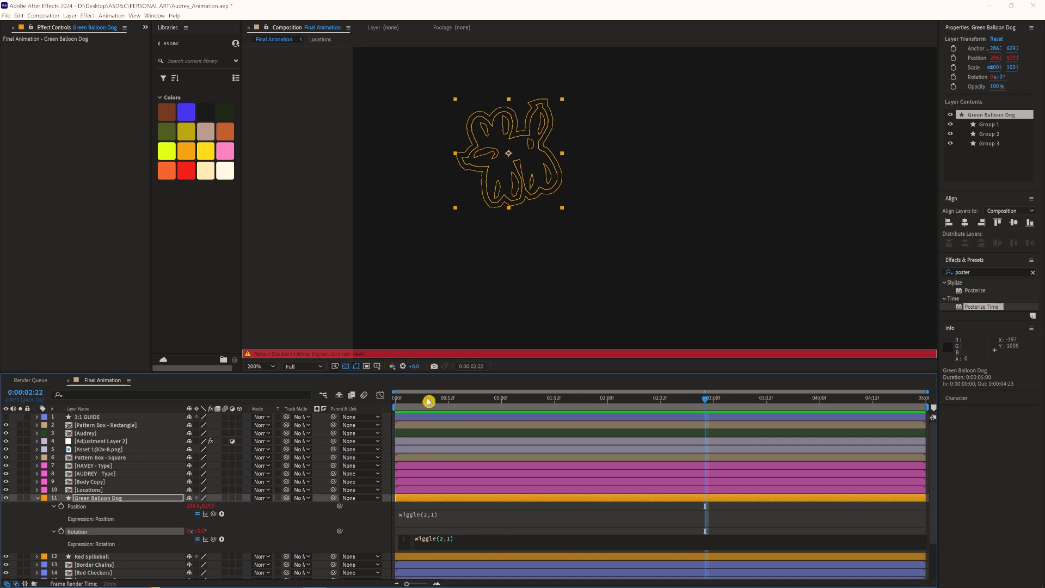
{"action": "left_click_drag", "start_coordinate": [428, 401], "coordinate": [345, 413]}
{"action": "key", "text": "space"}
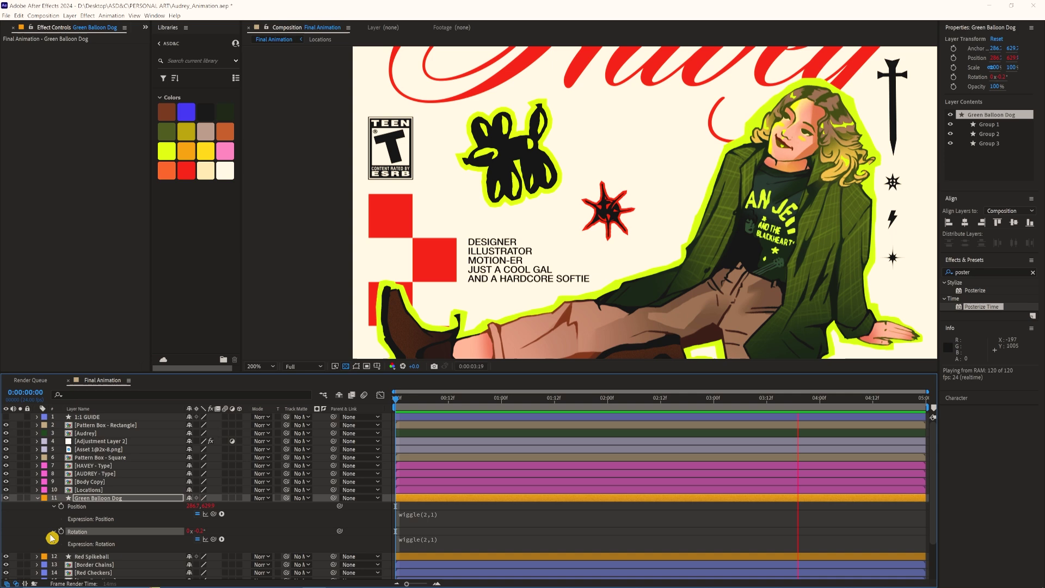
{"action": "key", "text": "u"}
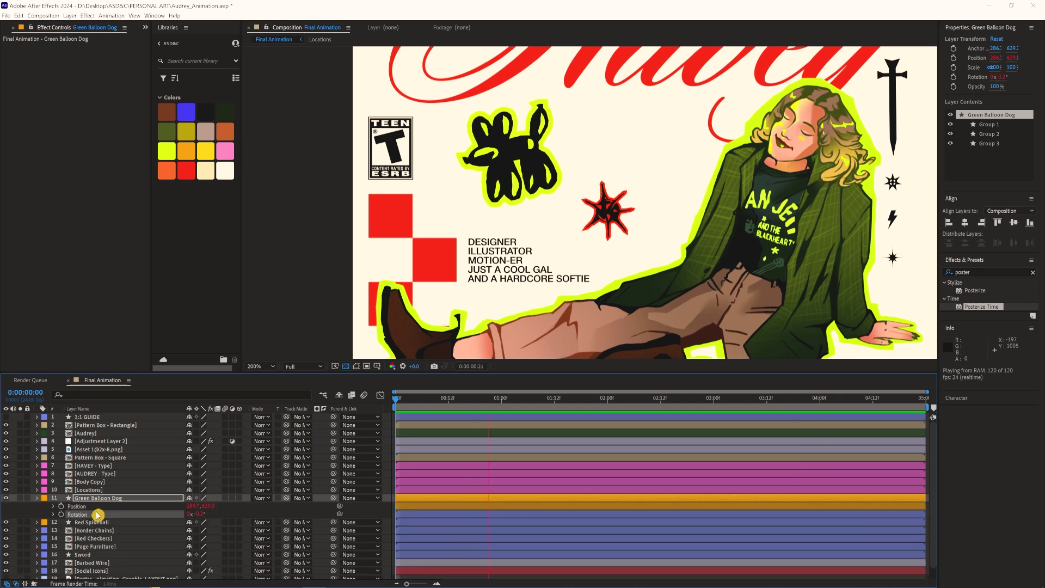
{"action": "key", "text": "u"}
{"action": "key", "text": "space"}
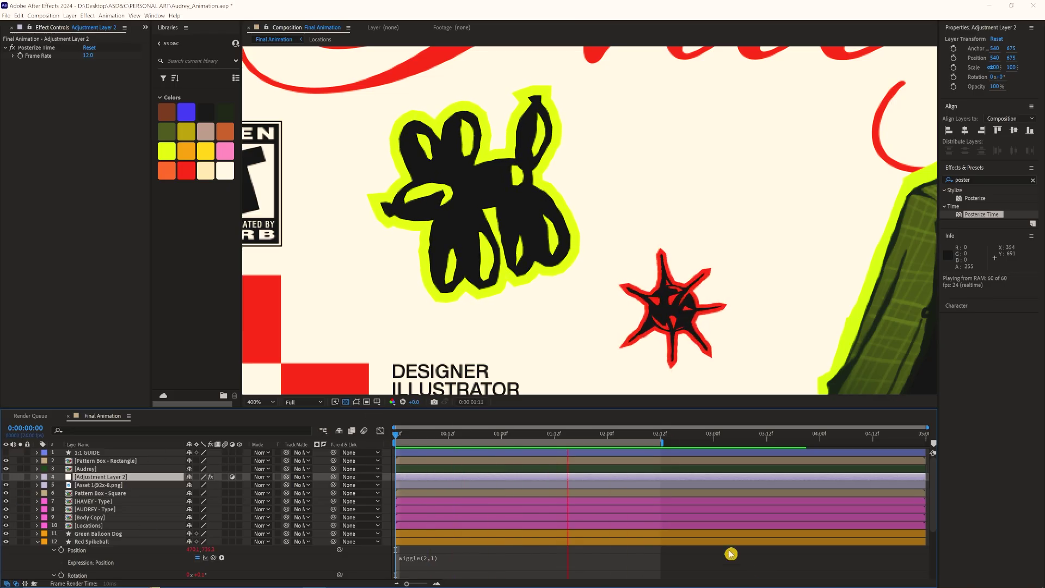
Toggle the adjustment layer's visibility during playback to compare the wiggle with and without Posterize Time.
{"action": "left_click", "coordinate": [6, 478]}
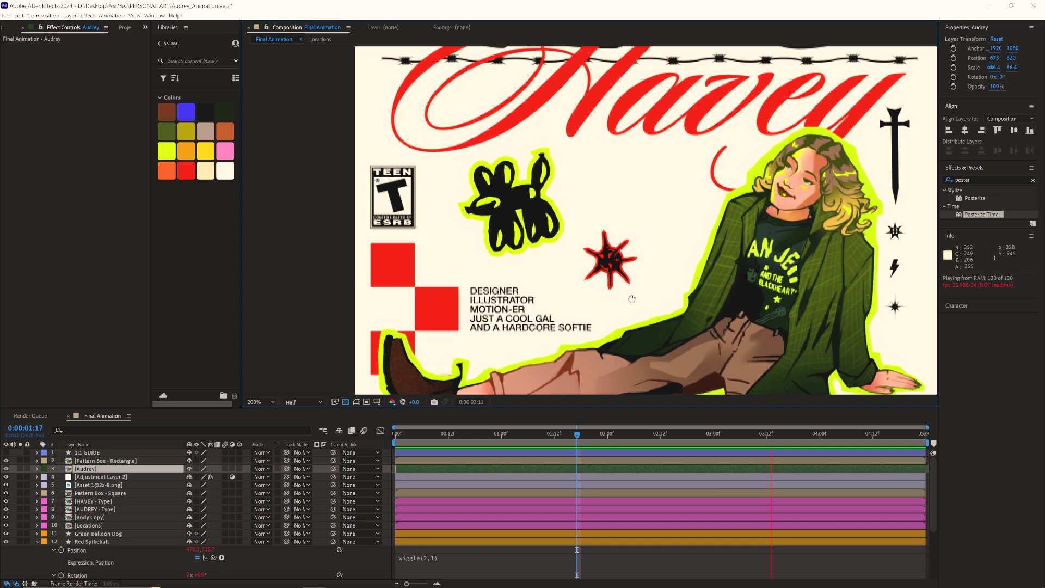
{"action": "key", "text": "space"}
{"action": "left_click_drag", "start_coordinate": [523, 276], "coordinate": [478, 279]}
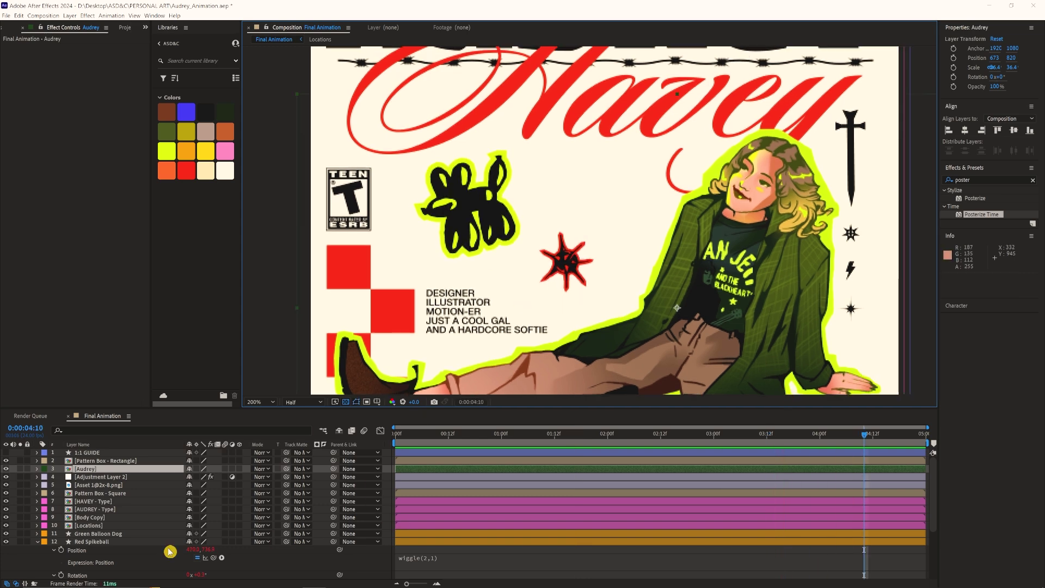
{"action": "scroll", "coordinate": [410, 561], "scroll_direction": "down", "scroll_amount": 1}
Switch to Chrome and copy the Loop a Wiggle expression code from the AE Reference page.
{"action": "mouse_move", "coordinate": [220, 578]}
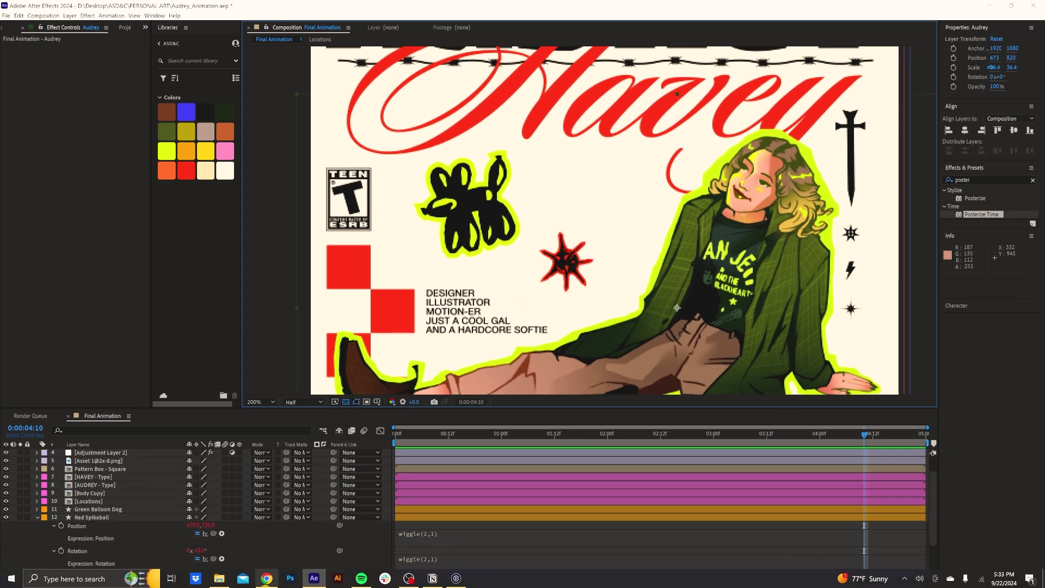
{"action": "left_click", "coordinate": [266, 579]}
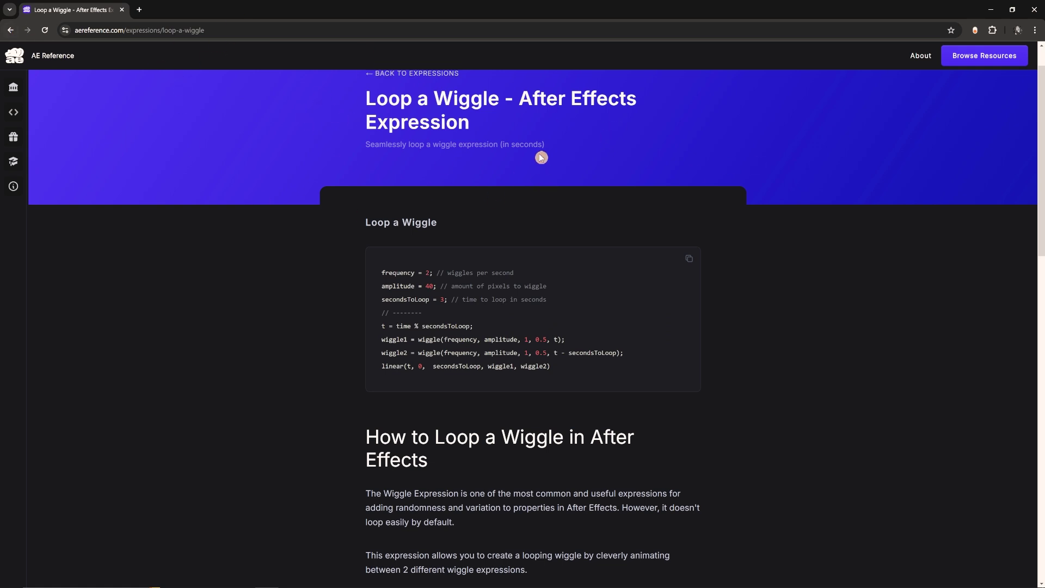
{"action": "scroll", "coordinate": [681, 278], "scroll_direction": "up", "scroll_amount": 1}
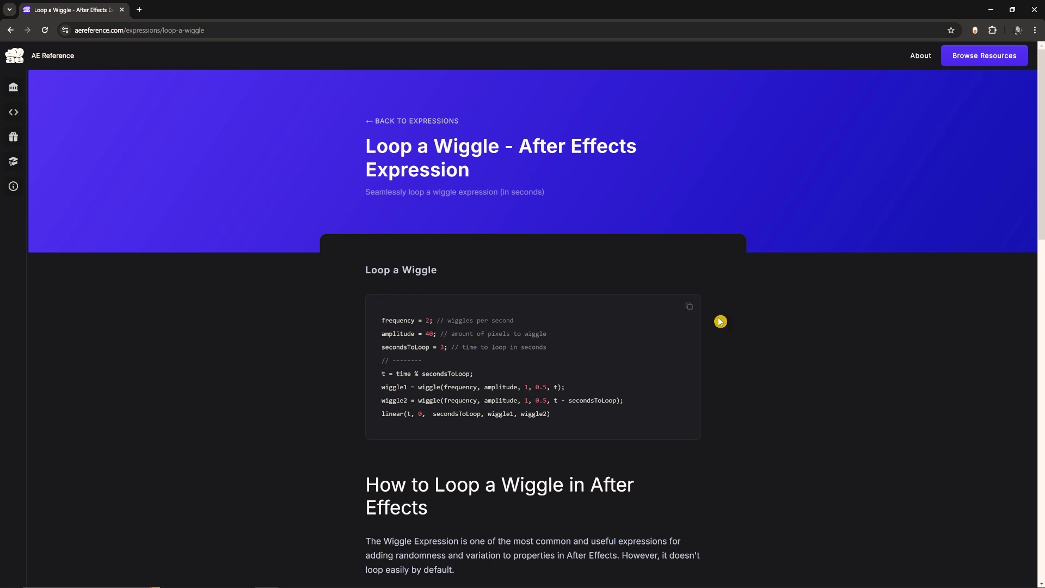
{"action": "left_click", "coordinate": [689, 308]}
Back in After Effects, replace the Red Spikeball's Position expression with the copied looping wiggle code and preview it.
{"action": "key", "text": "alt+Tab"}
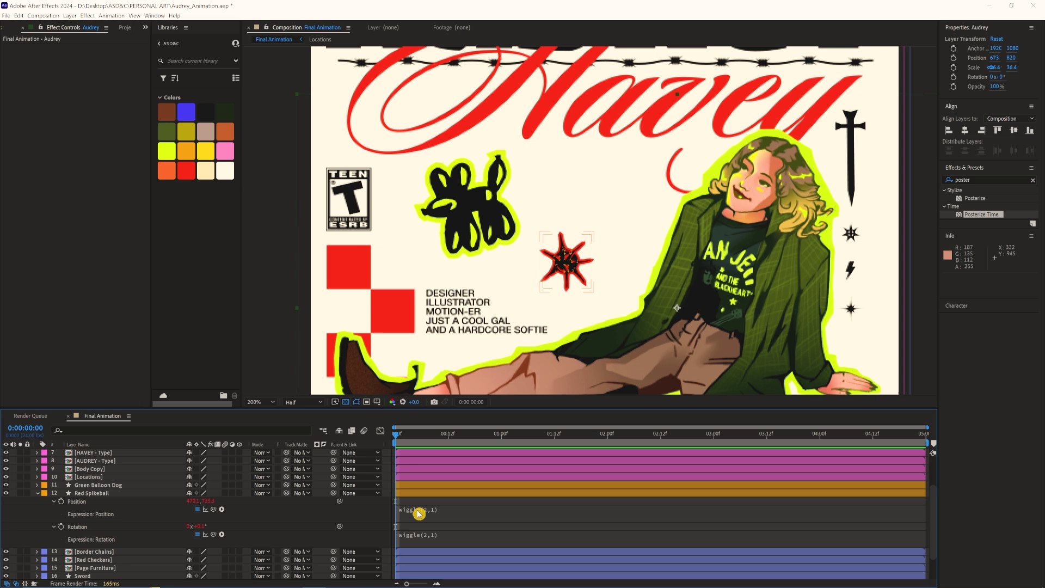
{"action": "left_click", "coordinate": [434, 509]}
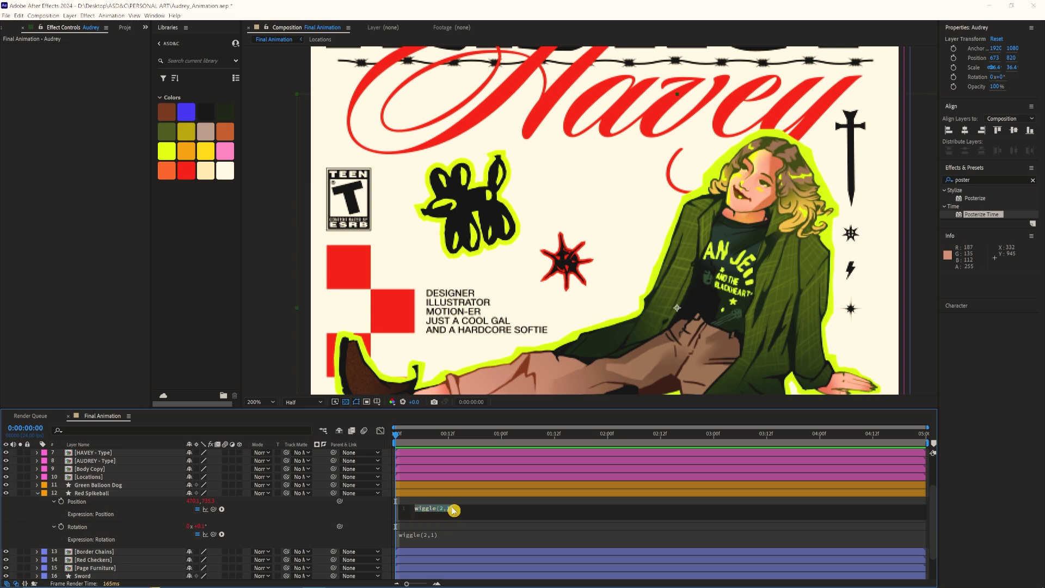
{"action": "key", "text": "ctrl+v"}
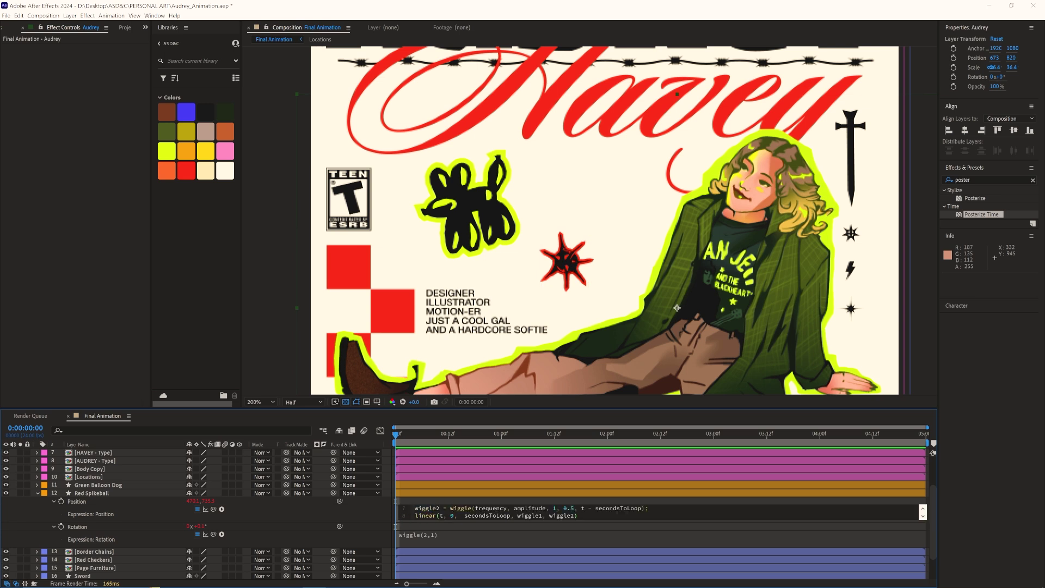
{"action": "left_click", "coordinate": [551, 528]}
{"action": "key", "text": "space"}
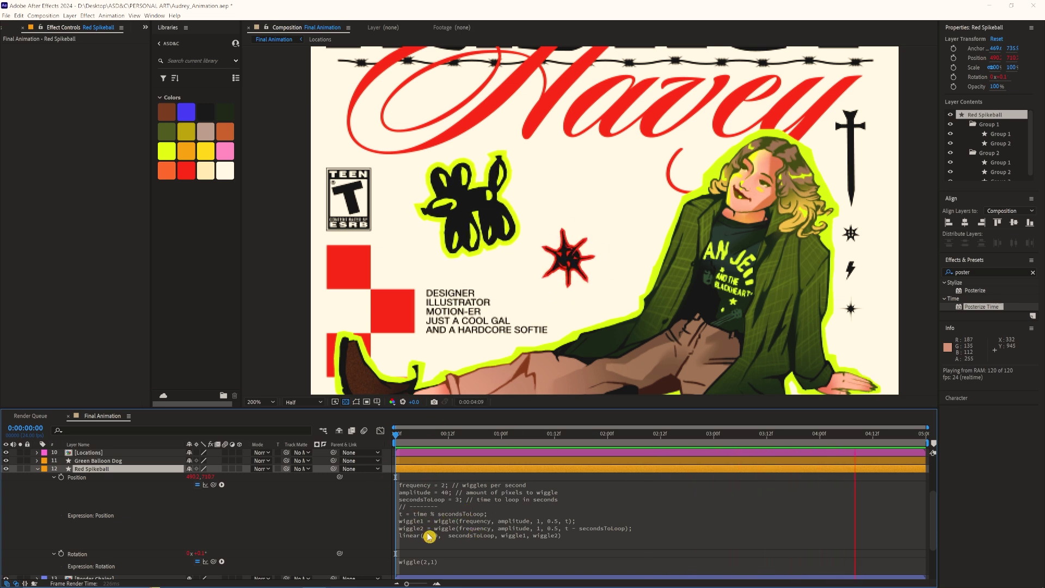
In the Red Spikeball's Position expression, set amplitude to 2 and secondsToLoop to 5.
{"action": "left_click", "coordinate": [448, 492]}
{"action": "left_click", "coordinate": [461, 486]}
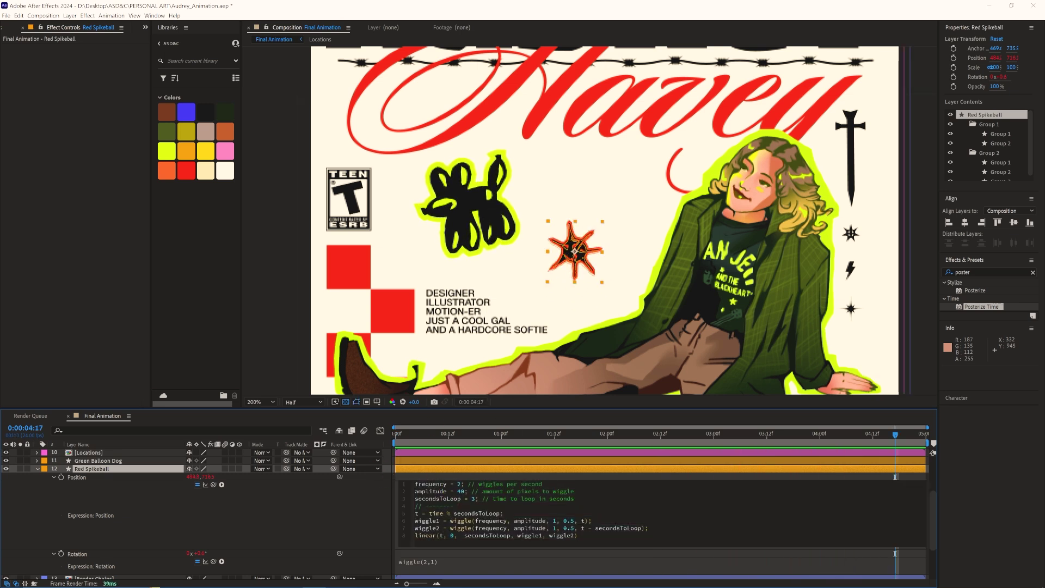
{"action": "key", "text": "BackSpace"}
{"action": "key", "text": "BackSpace"}
{"action": "type", "text": "2"}
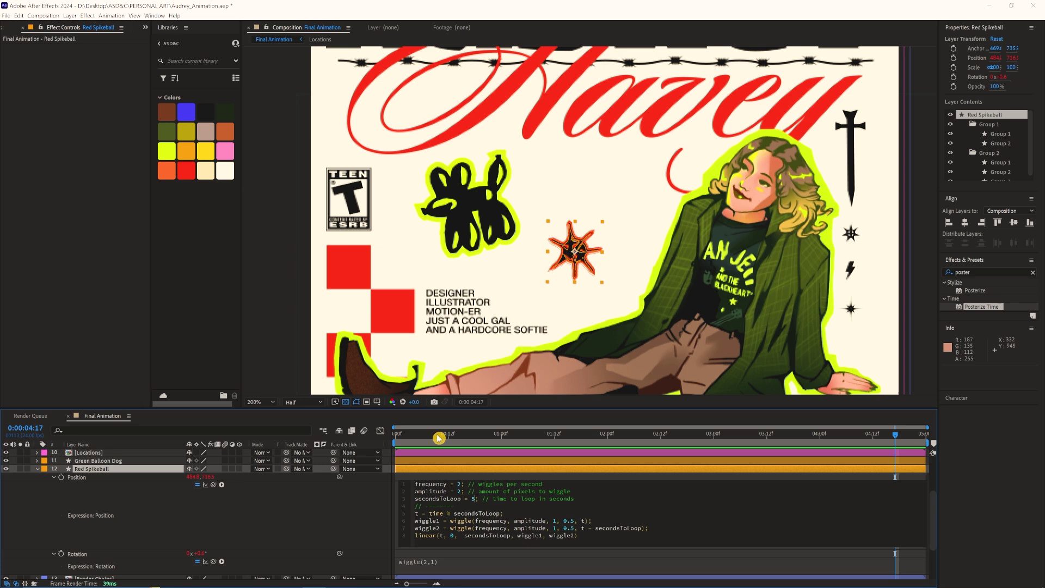
Play the animation from the first frame and check the Red Spikeball's looping wiggle up close.
{"action": "left_click_drag", "start_coordinate": [438, 438], "coordinate": [383, 450]}
{"action": "key", "text": "space"}
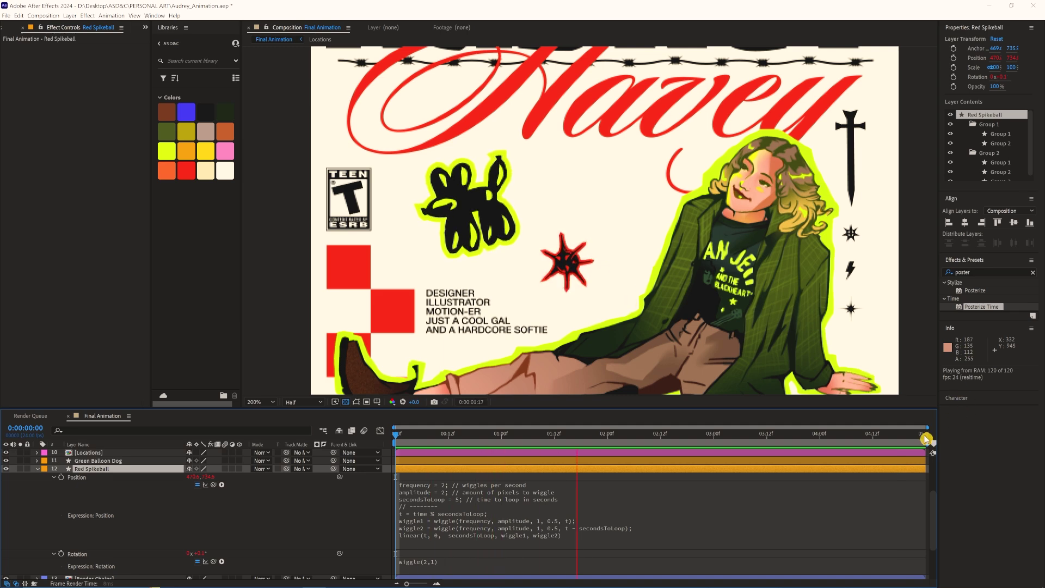
{"action": "key", "text": "period"}
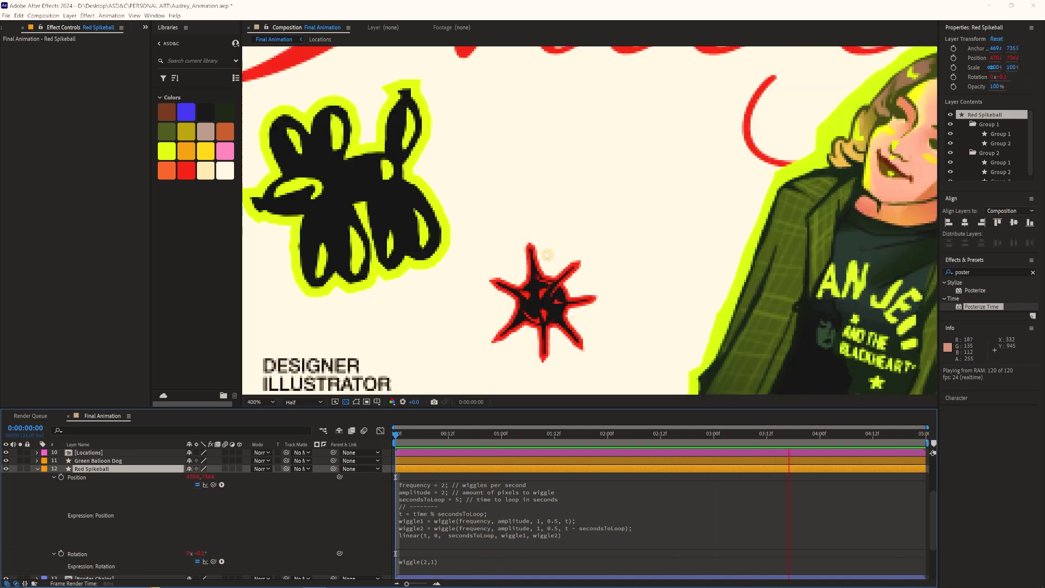
{"action": "key", "text": "space"}
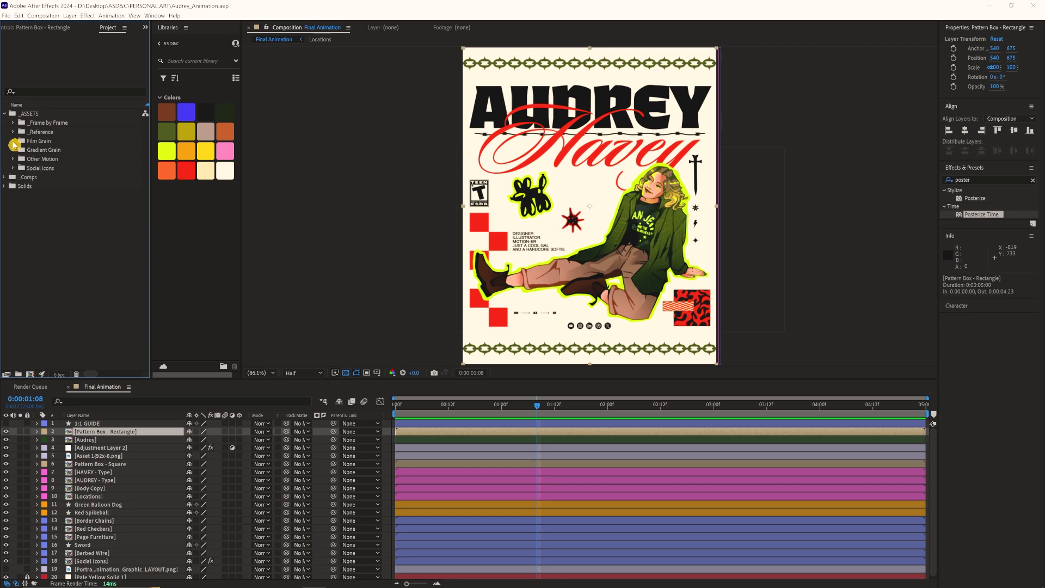
Expand the Film Grain assets folder and inspect the images 20.jpg, 25.jpg and 27.jpg.
{"action": "left_click", "coordinate": [13, 142]}
{"action": "left_click", "coordinate": [55, 142]}
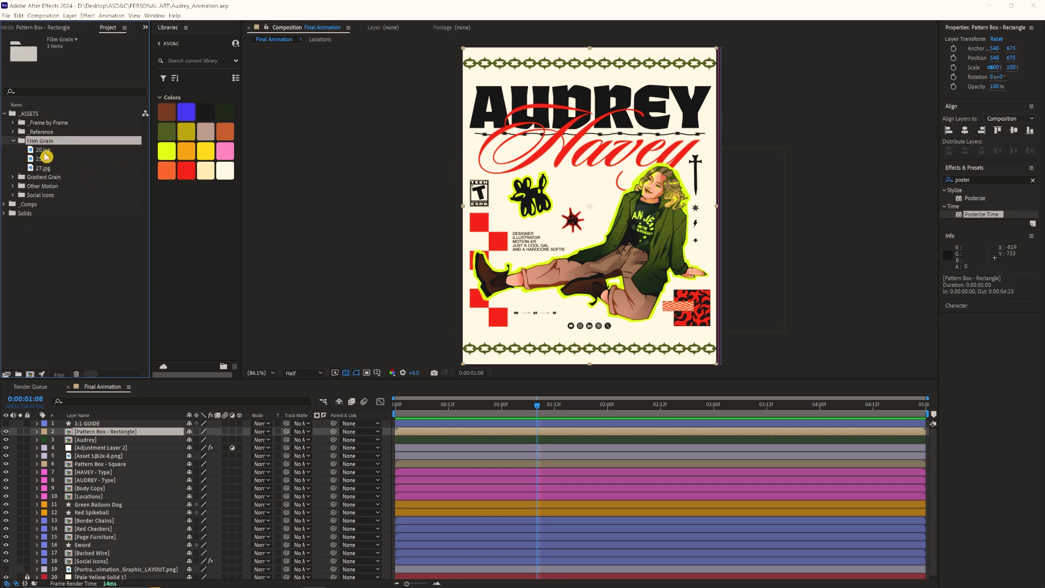
{"action": "left_click", "coordinate": [43, 150]}
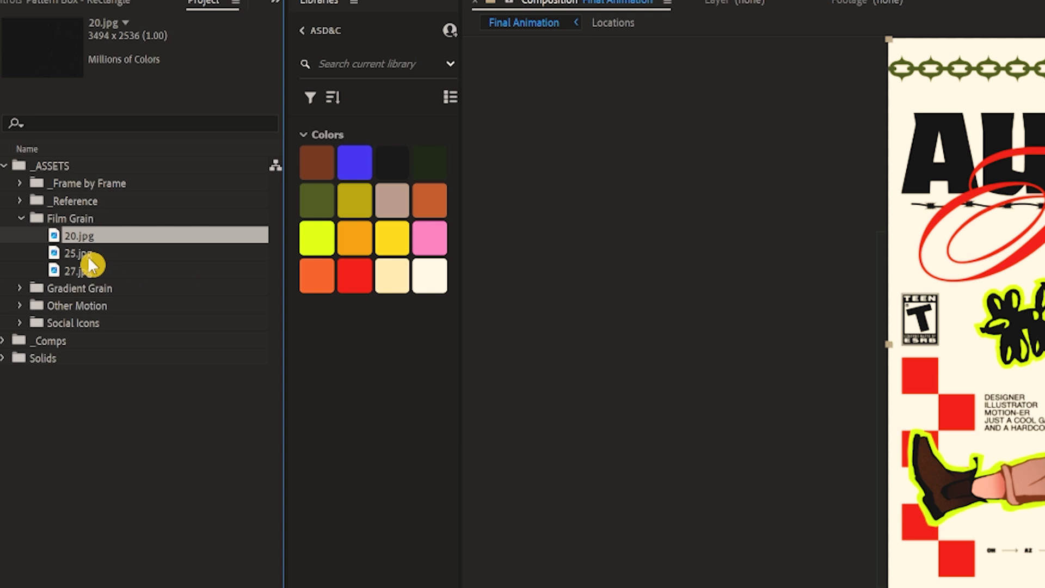
{"action": "left_click", "coordinate": [52, 168]}
{"action": "left_click", "coordinate": [52, 159]}
{"action": "key", "text": "Up"}
{"action": "left_click", "coordinate": [134, 268]}
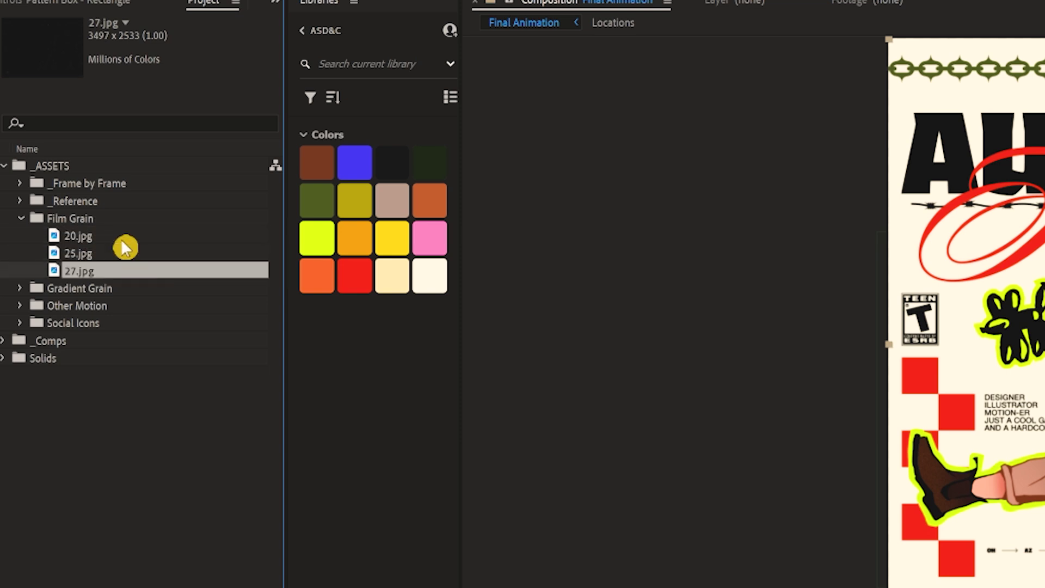
Create a single composition from the three film grain images, using 27.jpg's dimensions and a still duration of 0:00:01:00.
{"action": "left_click", "coordinate": [109, 240], "text": "shift"}
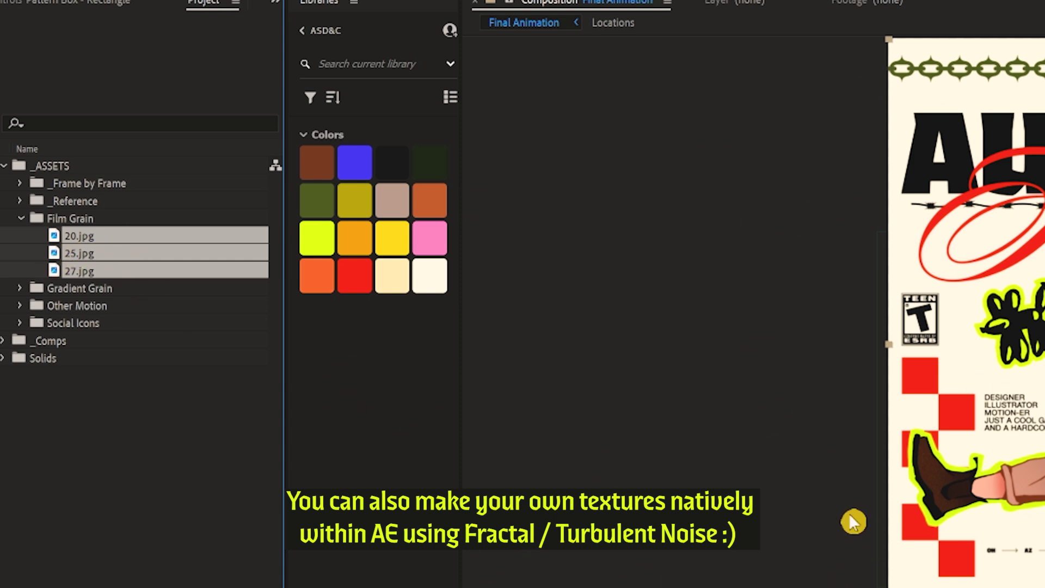
{"action": "right_click", "coordinate": [135, 242]}
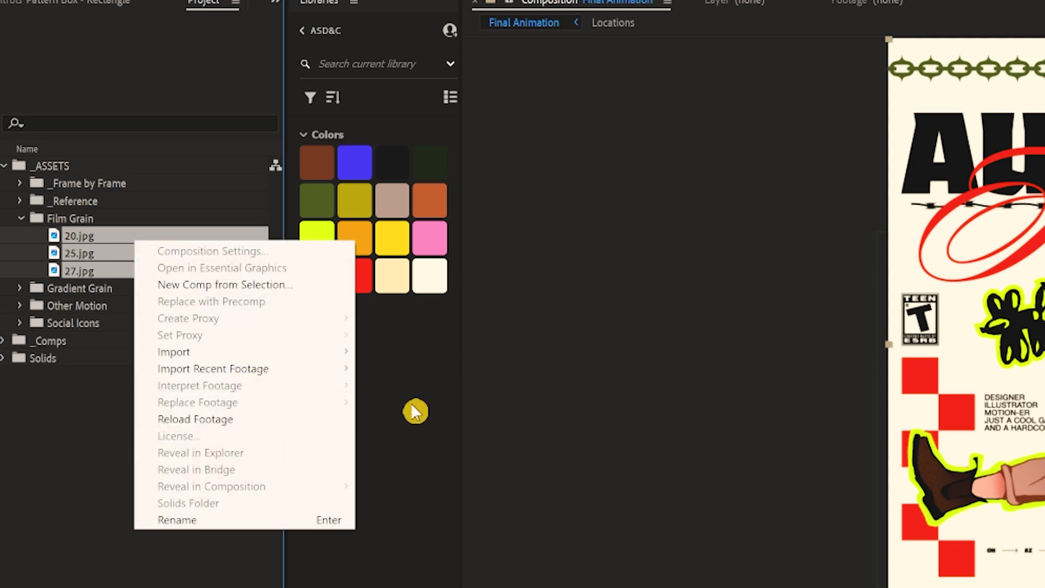
{"action": "left_click", "coordinate": [275, 284]}
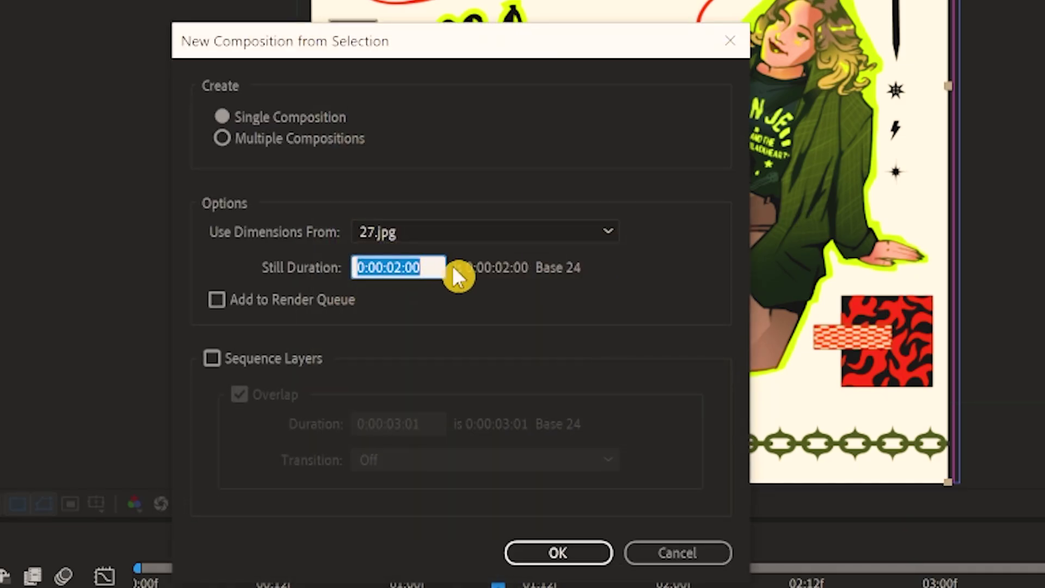
{"action": "left_click", "coordinate": [402, 268]}
{"action": "key", "text": "BackSpace"}
{"action": "type", "text": "1"}
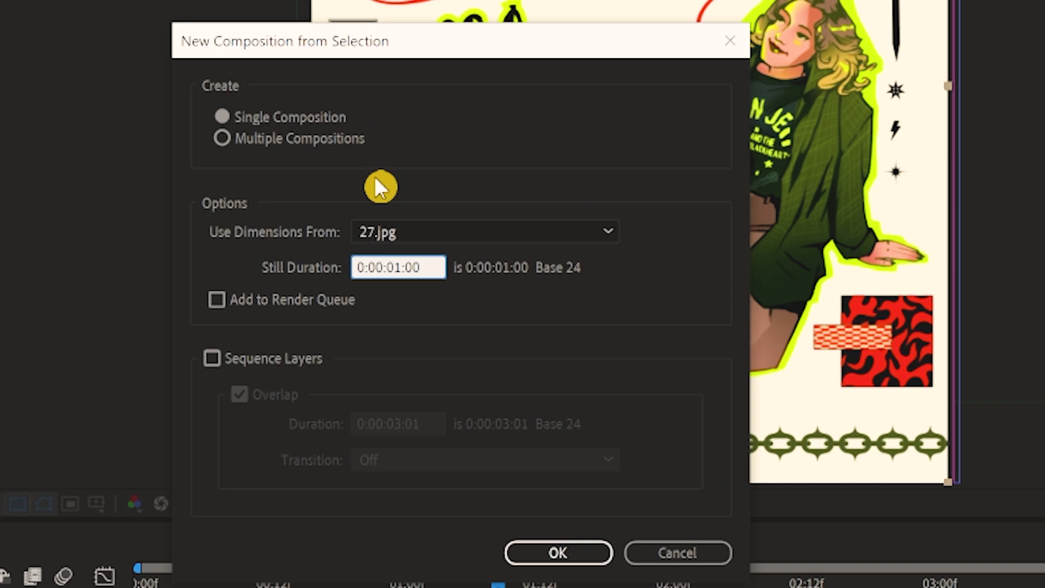
{"action": "left_click", "coordinate": [558, 553]}
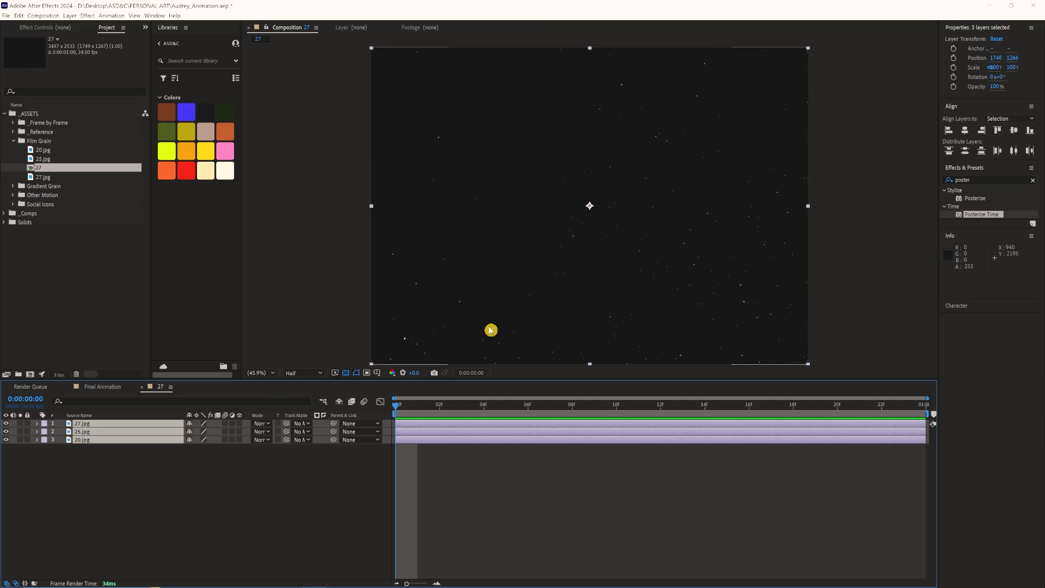
Trim all three grain layers to end at frame 2 by splitting them there and deleting the remaining parts.
{"action": "left_click", "coordinate": [462, 481]}
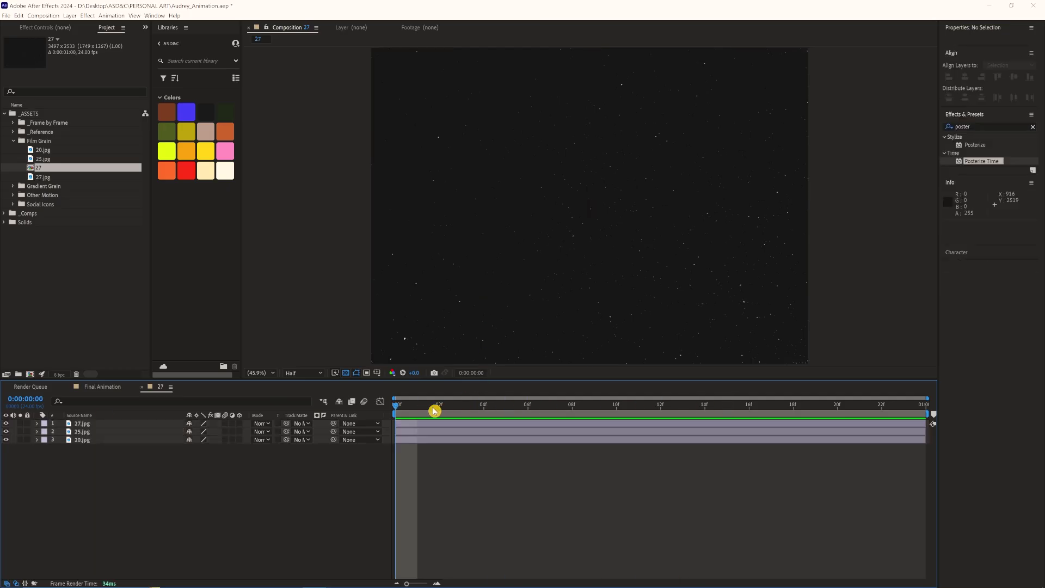
{"action": "left_click_drag", "start_coordinate": [398, 408], "coordinate": [440, 406]}
{"action": "left_click", "coordinate": [443, 424]}
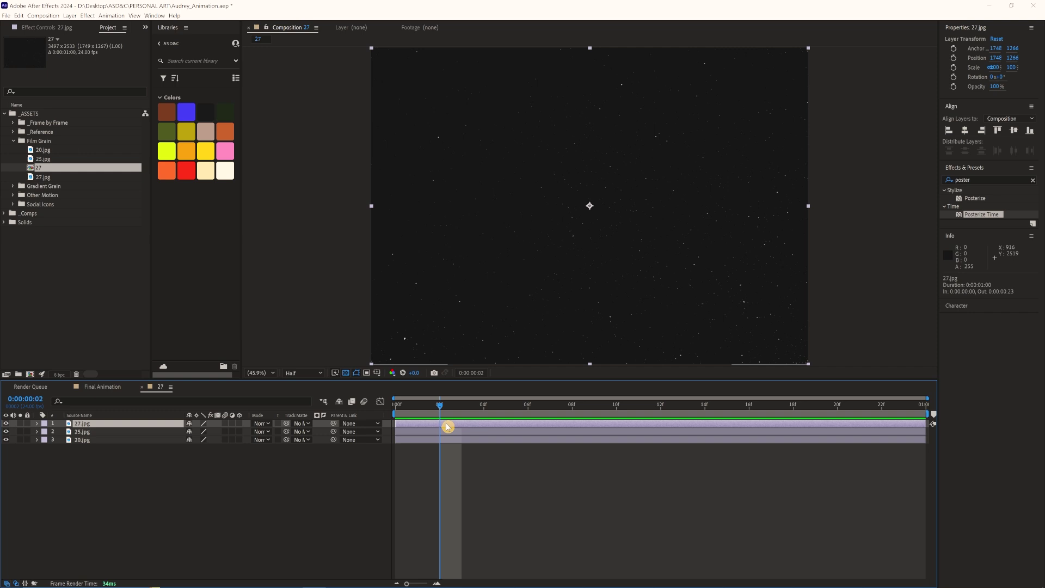
{"action": "left_click", "coordinate": [453, 443], "text": "shift"}
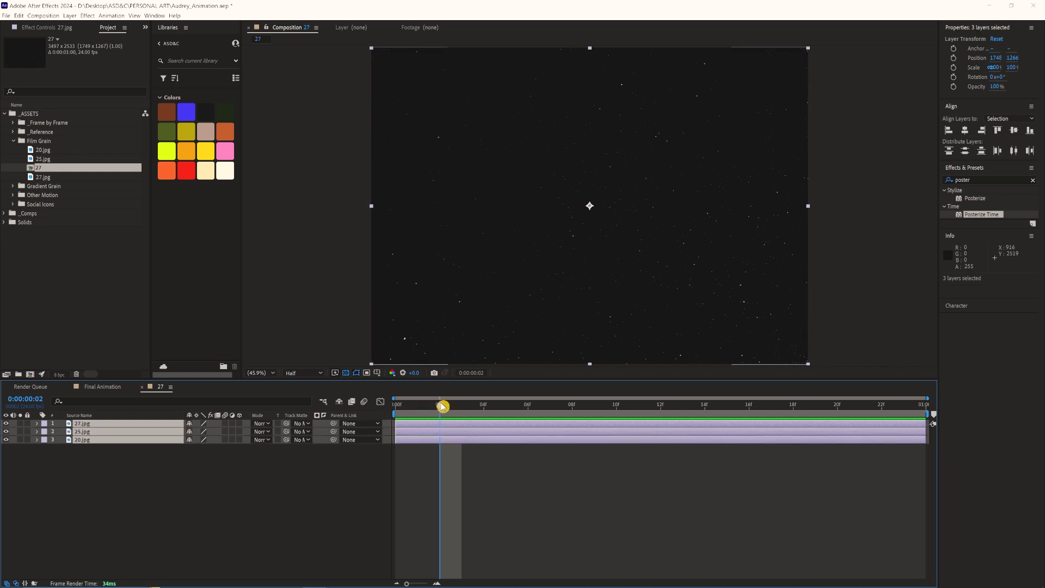
{"action": "key", "text": "ctrl+shift+d"}
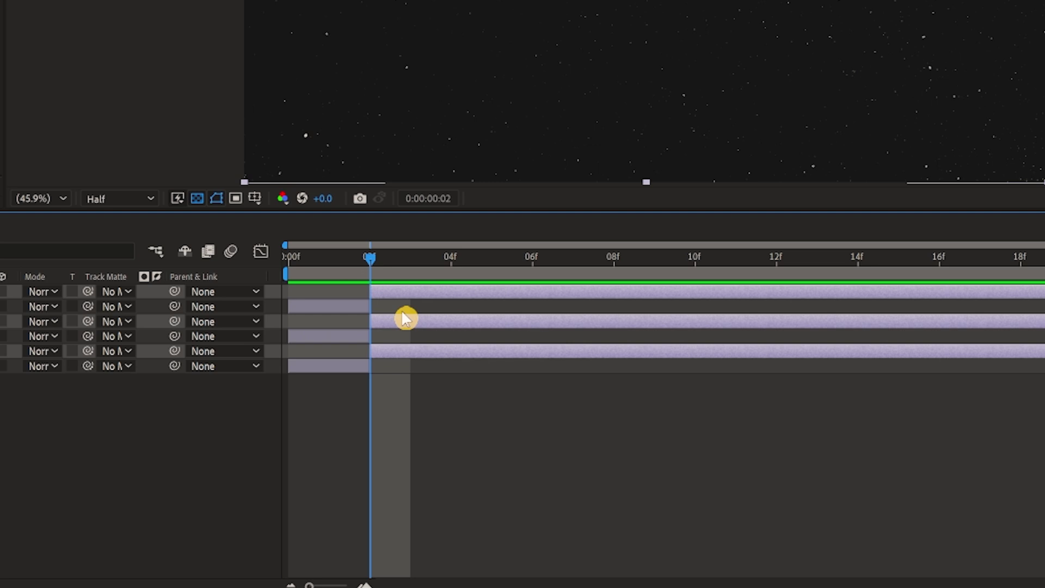
{"action": "key", "text": "Delete"}
{"action": "key", "text": "Home"}
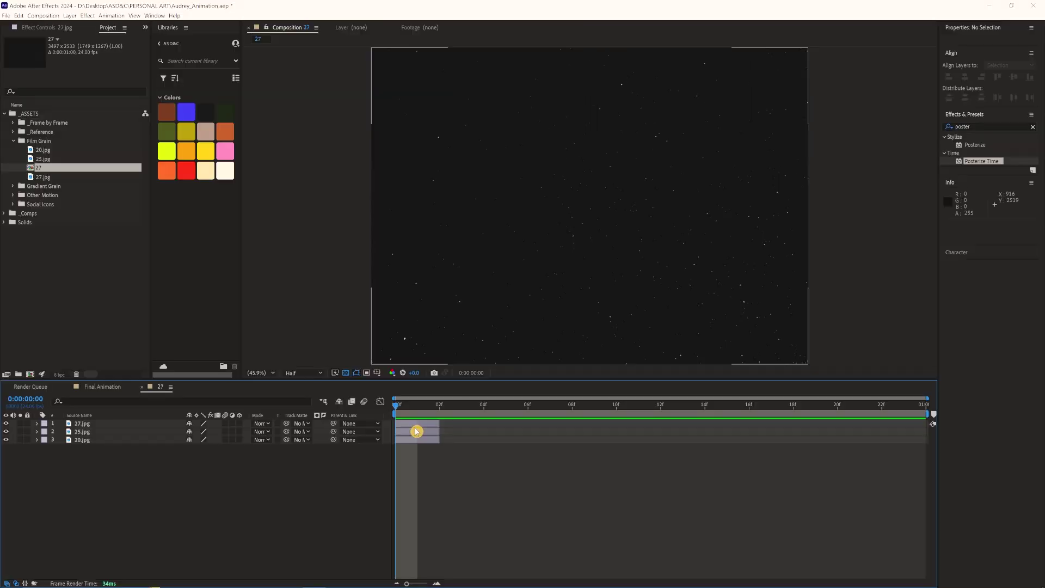
Stagger the trimmed layers end to end, with 25.jpg starting at frame 2 and 20.jpg at frame 4.
{"action": "left_click_drag", "start_coordinate": [326, 307], "coordinate": [369, 310]}
{"action": "left_click_drag", "start_coordinate": [438, 433], "coordinate": [522, 441]}
{"action": "key", "text": "space"}
{"action": "scroll", "coordinate": [517, 243], "scroll_direction": "down", "scroll_amount": 2}
{"action": "scroll", "coordinate": [571, 254], "scroll_direction": "up", "scroll_amount": 2}
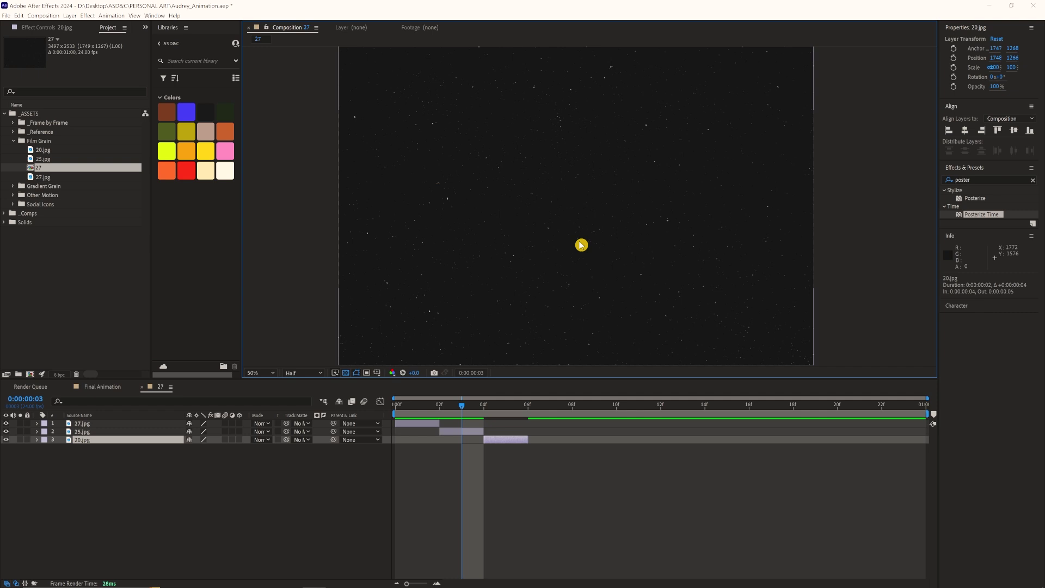
Examine the grain textures in the viewer while scrubbing through the three staggered layers.
{"action": "left_click", "coordinate": [449, 171]}
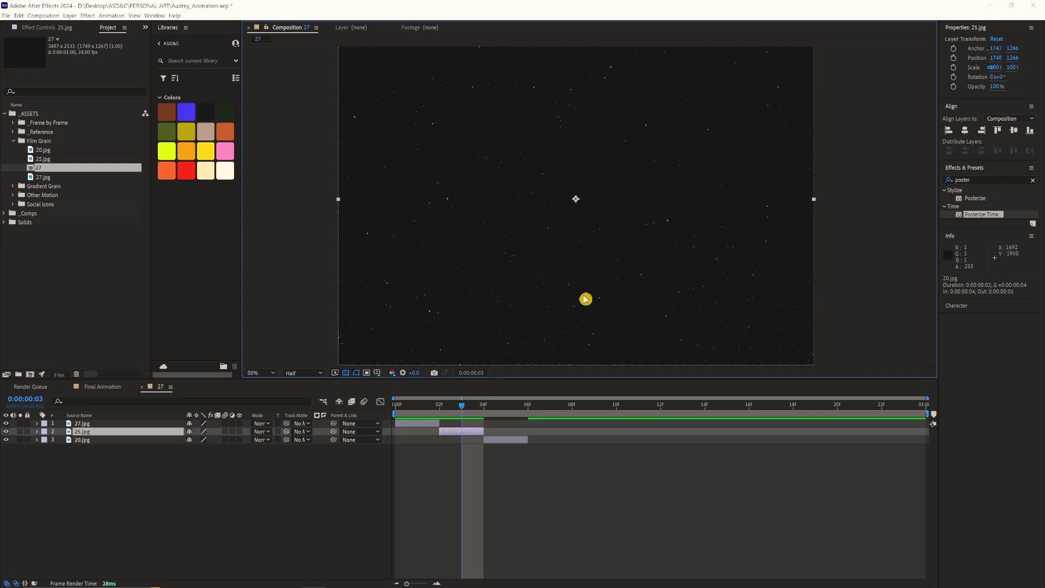
{"action": "left_click", "coordinate": [51, 15]}
{"action": "left_click", "coordinate": [63, 34]}
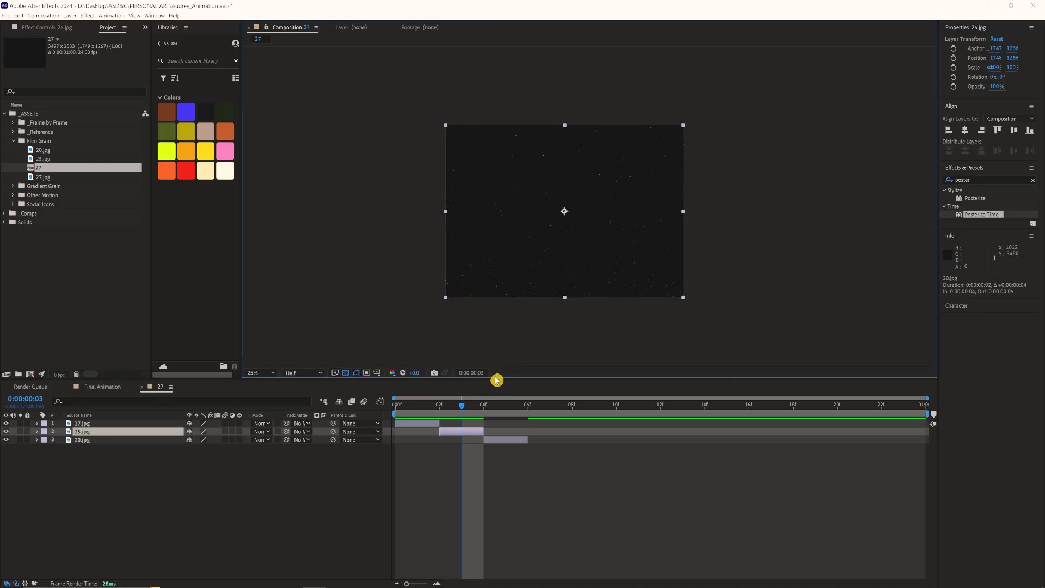
{"action": "left_click_drag", "start_coordinate": [500, 378], "coordinate": [505, 405]}
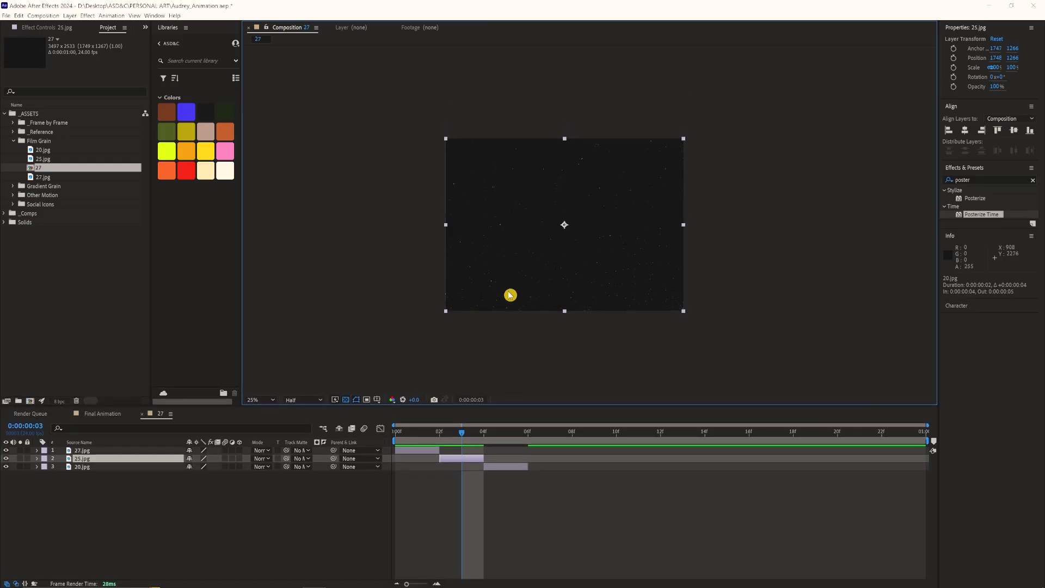
{"action": "scroll", "coordinate": [510, 290], "scroll_direction": "up", "scroll_amount": 2}
{"action": "left_click_drag", "start_coordinate": [428, 291], "coordinate": [451, 273]}
{"action": "left_click", "coordinate": [450, 143]}
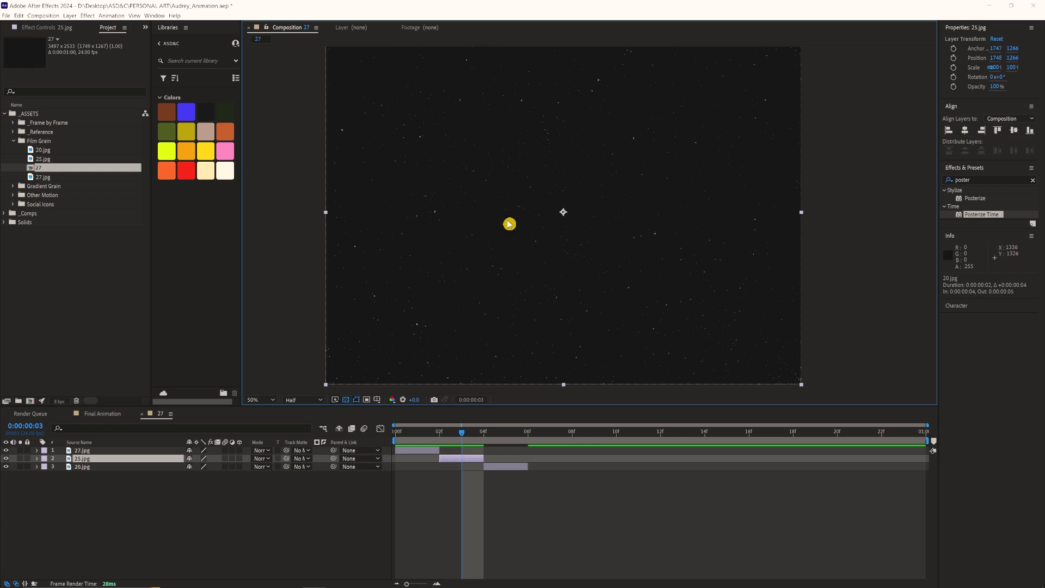
{"action": "left_click_drag", "start_coordinate": [470, 435], "coordinate": [500, 477]}
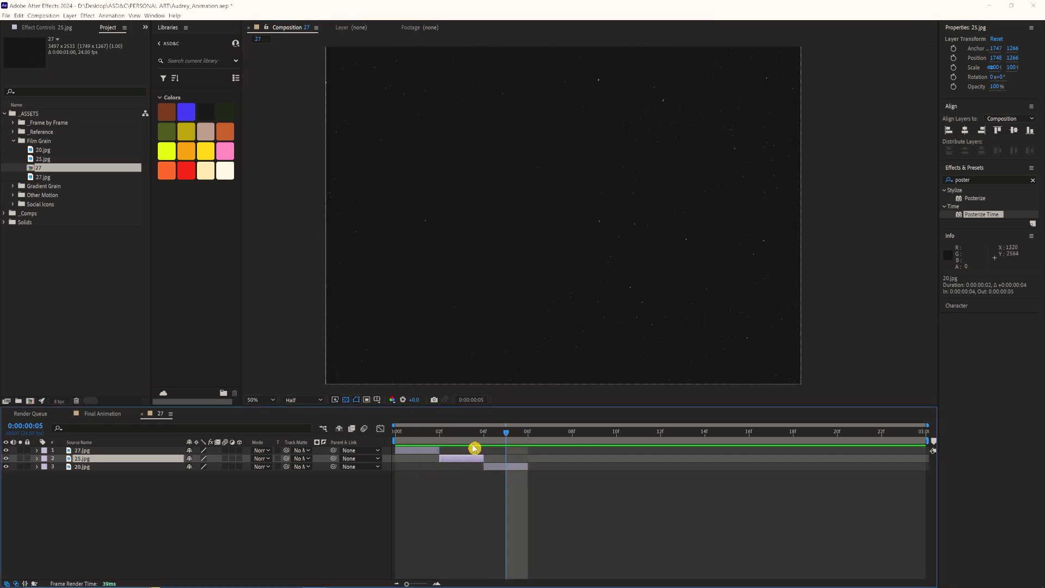
{"action": "left_click", "coordinate": [421, 441]}
{"action": "key", "text": "Home"}
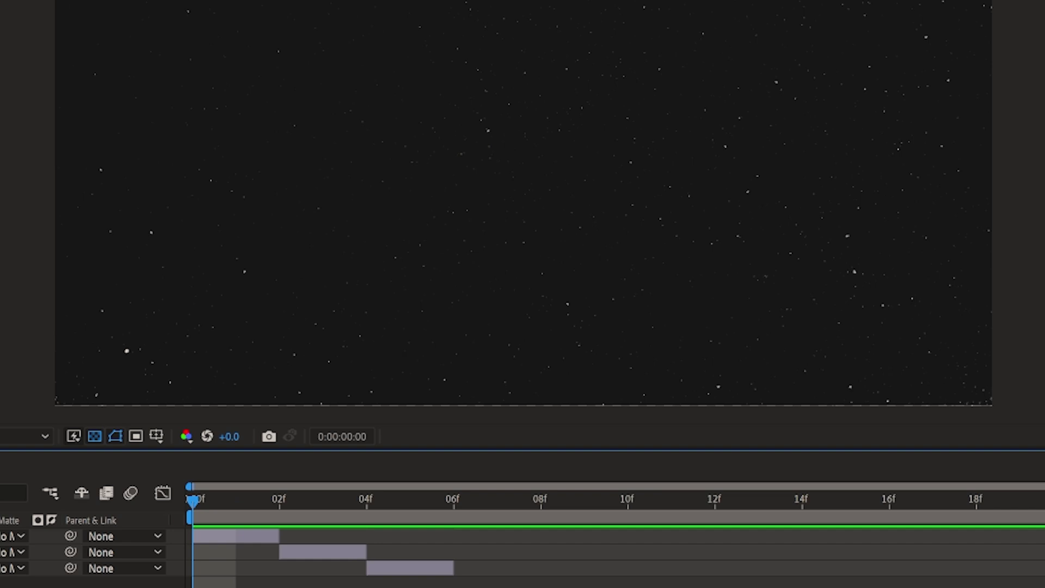
Resize the grain composition to 1080 px wide by 1350 px high.
{"action": "key", "text": "ctrl+k"}
{"action": "left_click", "coordinate": [485, 274]}
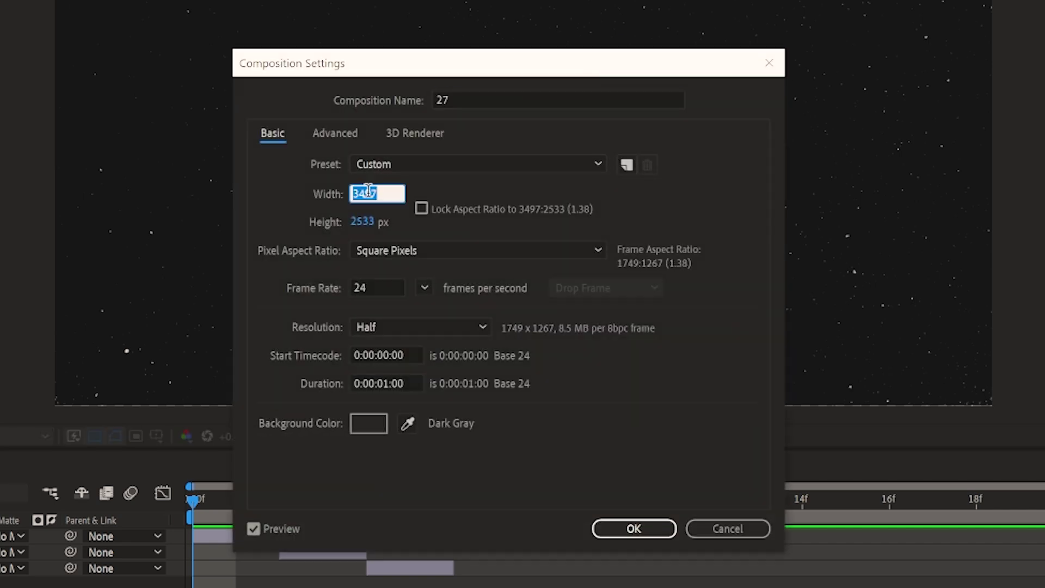
{"action": "type", "text": "1080"}
{"action": "key", "text": "Tab"}
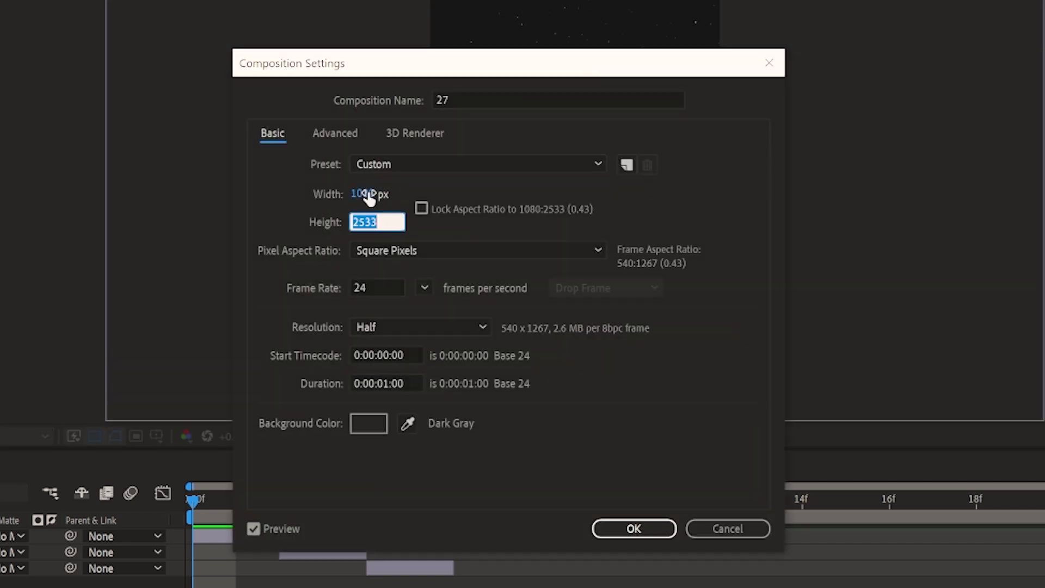
{"action": "type", "text": "1350"}
{"action": "key", "text": "Return"}
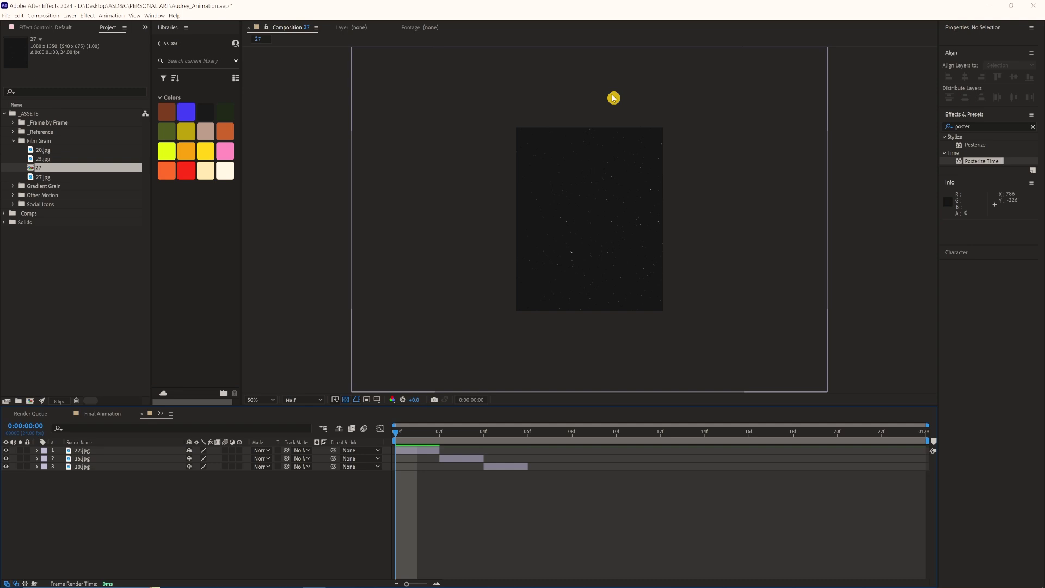
Duplicate the three grain layers, stack the copies below the originals, and offset them to start at frame 6.
{"action": "left_click_drag", "start_coordinate": [429, 435], "coordinate": [505, 448]}
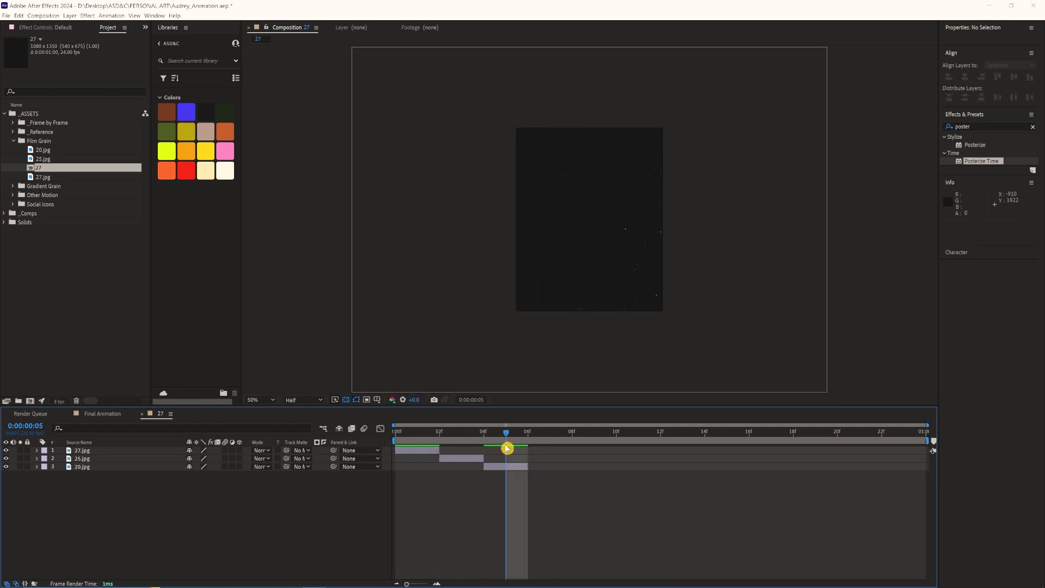
{"action": "left_click", "coordinate": [421, 451]}
{"action": "left_click", "coordinate": [505, 468], "text": "shift"}
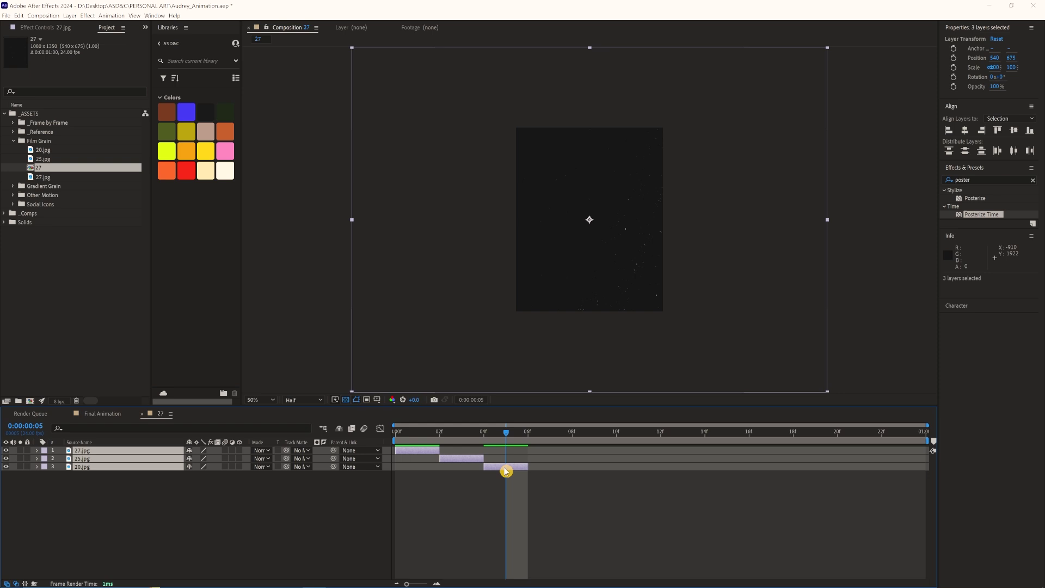
{"action": "key", "text": "ctrl+d"}
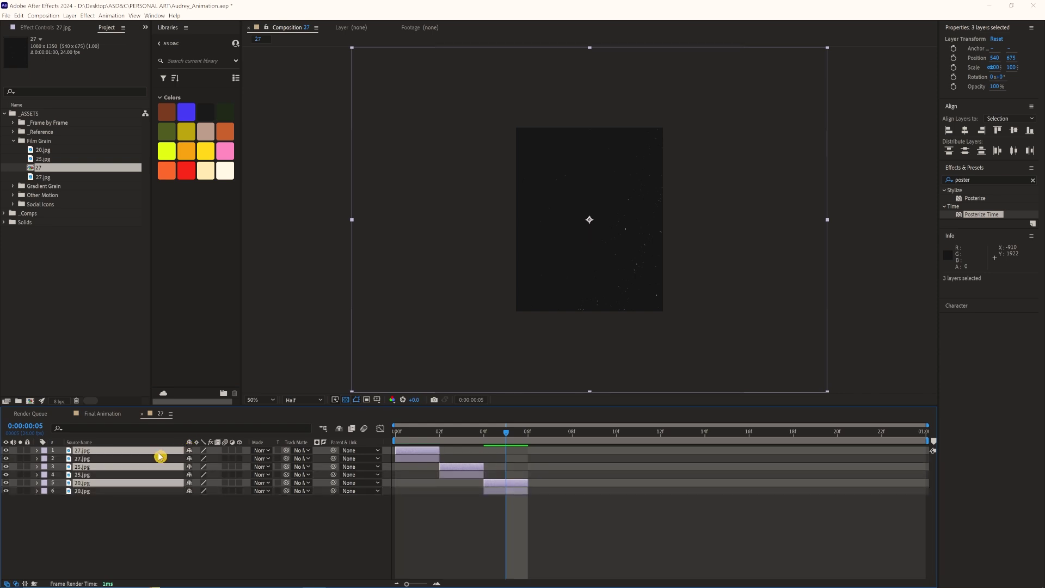
{"action": "left_click_drag", "start_coordinate": [159, 456], "coordinate": [156, 497]}
{"action": "left_click_drag", "start_coordinate": [417, 478], "coordinate": [550, 482]}
Vary the duplicated grain by moving 27.jpg to about 1410, 935, 25.jpg to about -446, 215 and 20.jpg to about 58, 1137.
{"action": "left_click_drag", "start_coordinate": [539, 442], "coordinate": [550, 436]}
{"action": "left_click_drag", "start_coordinate": [676, 187], "coordinate": [794, 222]}
{"action": "left_click", "coordinate": [597, 434]}
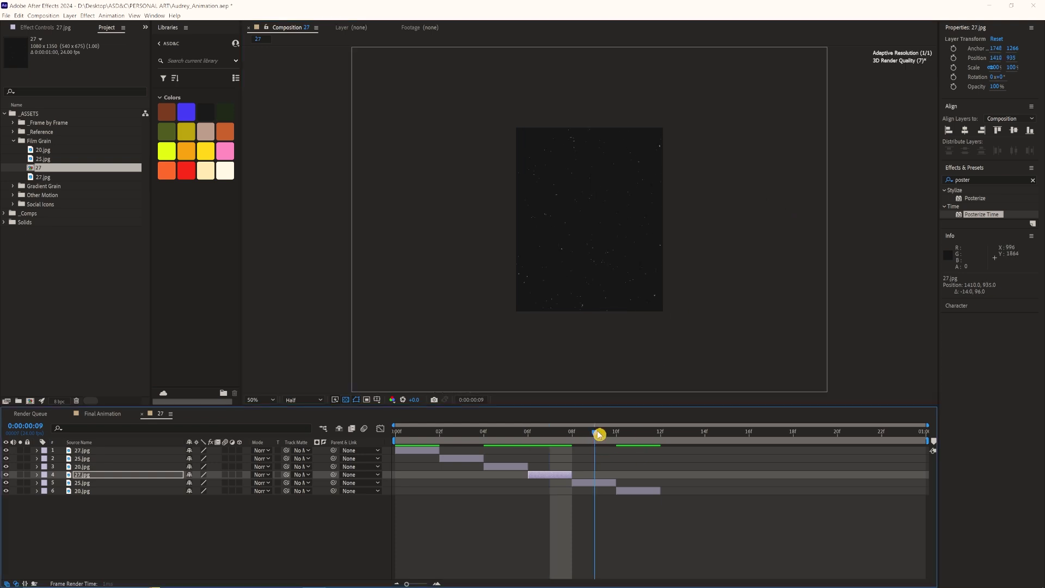
{"action": "left_click", "coordinate": [606, 483]}
{"action": "left_click_drag", "start_coordinate": [717, 308], "coordinate": [595, 250]}
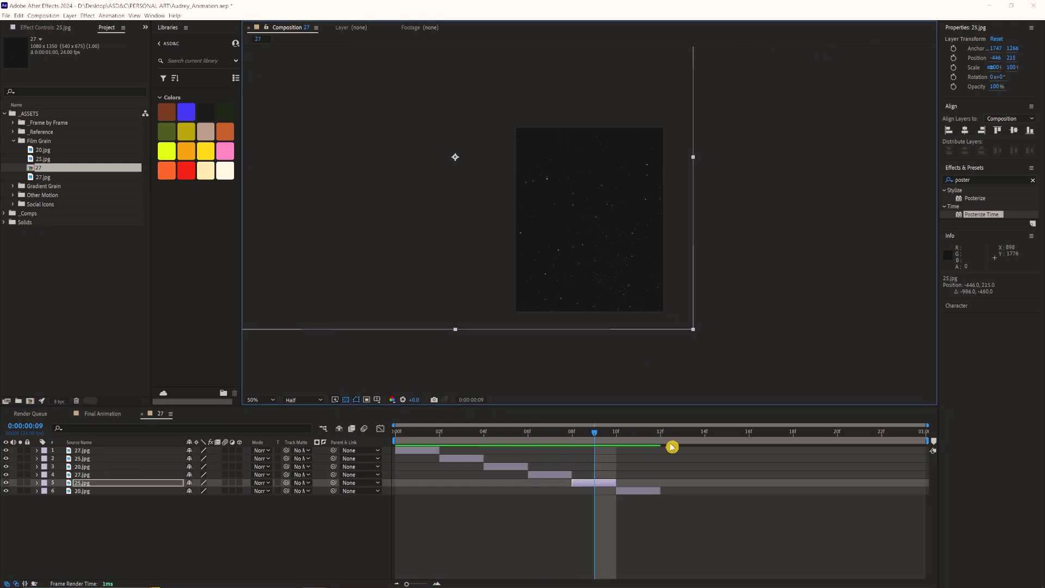
{"action": "left_click", "coordinate": [635, 434]}
{"action": "left_click", "coordinate": [651, 492]}
{"action": "left_click_drag", "start_coordinate": [730, 233], "coordinate": [664, 292]}
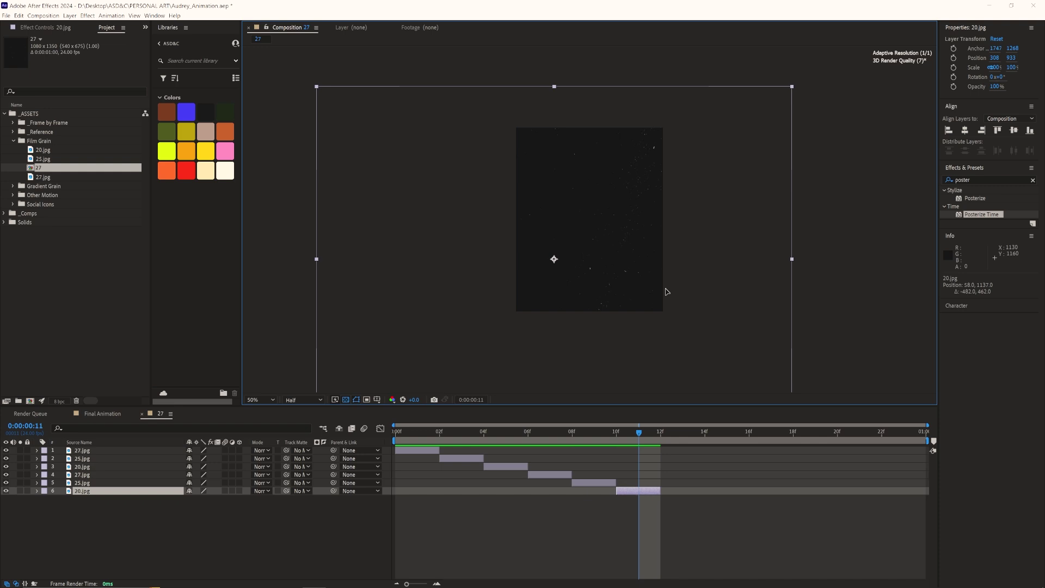
Duplicate the three grain layers to start at frame 12, moving 27.jpg to about 1612, 325 and 25.jpg to about 128, 1167.
{"action": "left_click_drag", "start_coordinate": [714, 316], "coordinate": [742, 236]}
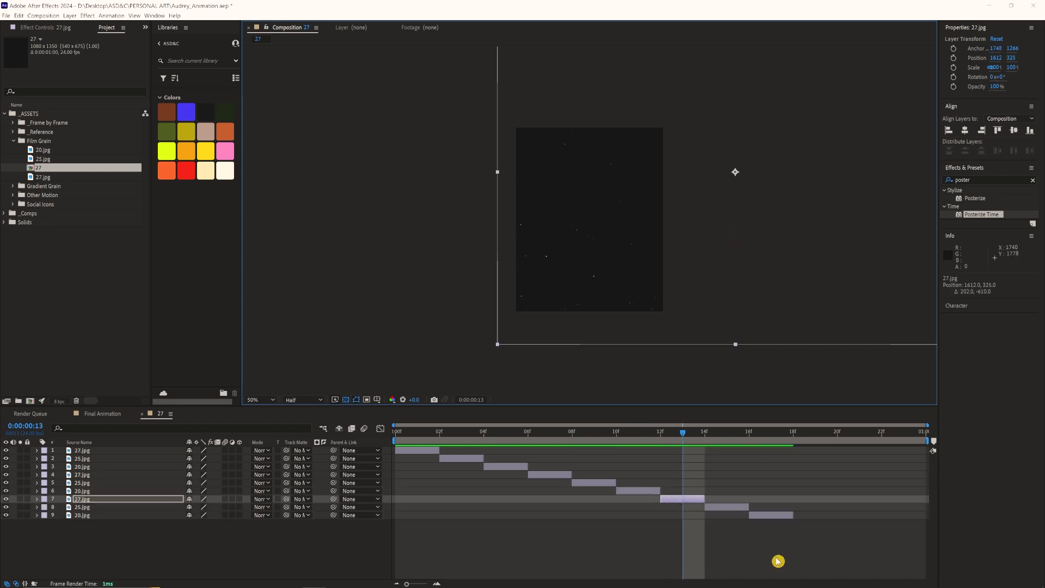
{"action": "left_click", "coordinate": [730, 436]}
{"action": "left_click", "coordinate": [731, 506]}
{"action": "left_click_drag", "start_coordinate": [576, 304], "coordinate": [658, 214]}
{"action": "left_click_drag", "start_coordinate": [647, 223], "coordinate": [646, 231]}
Rotate the third 20.jpg grain layer to about -90.7° and move it to about 688, 809.
{"action": "left_click", "coordinate": [766, 435]}
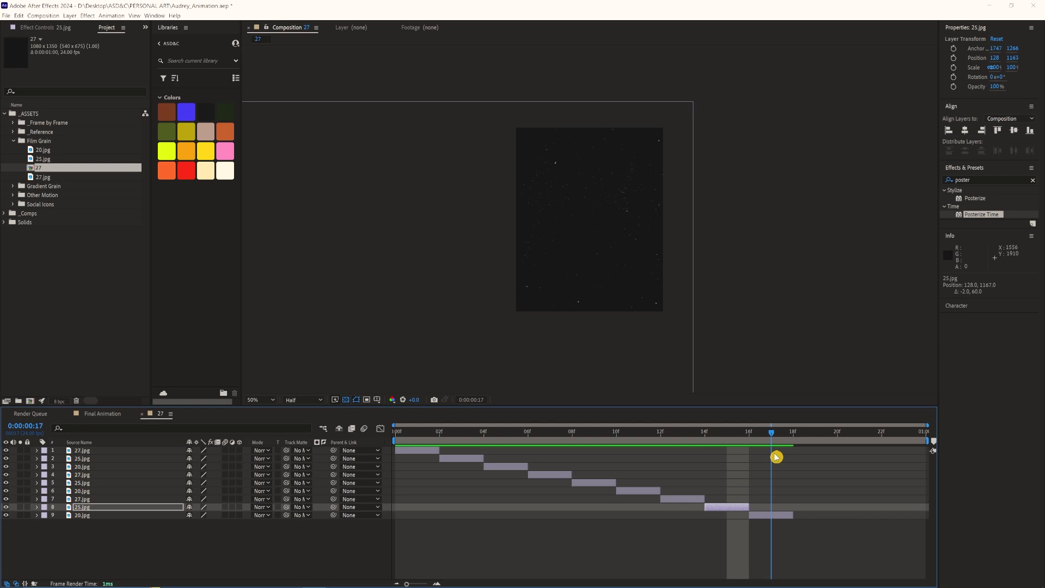
{"action": "left_click", "coordinate": [778, 515]}
{"action": "left_click_drag", "start_coordinate": [593, 261], "coordinate": [649, 166]}
{"action": "key", "text": "w"}
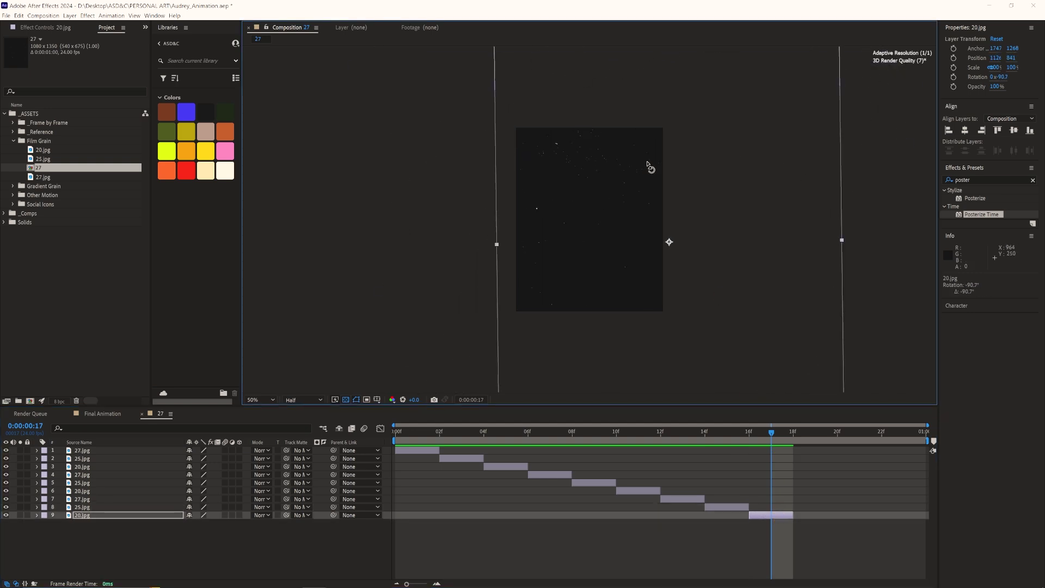
{"action": "left_click_drag", "start_coordinate": [748, 220], "coordinate": [688, 216]}
{"action": "left_click", "coordinate": [730, 436]}
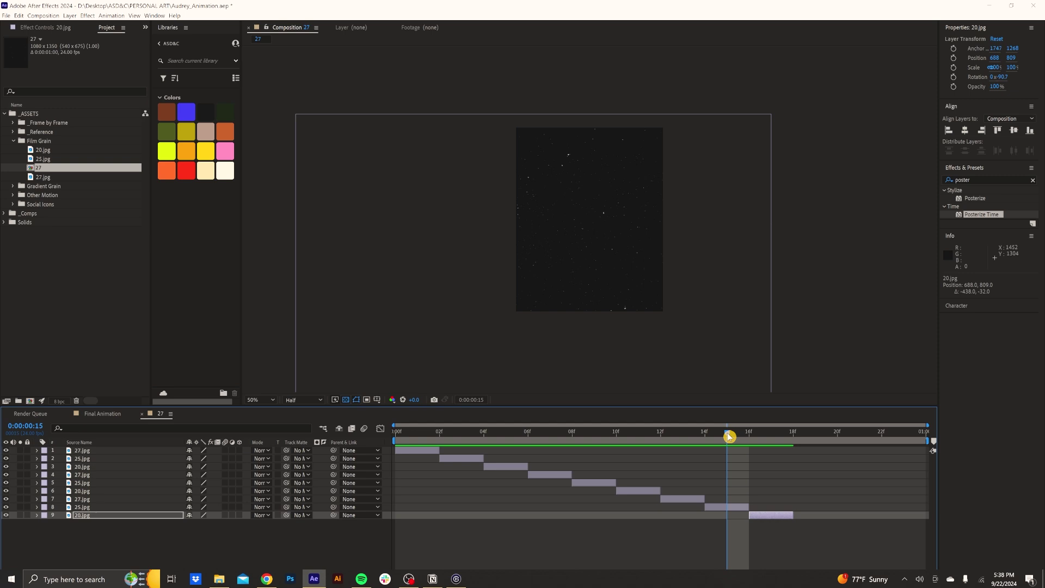
{"action": "key", "text": "space"}
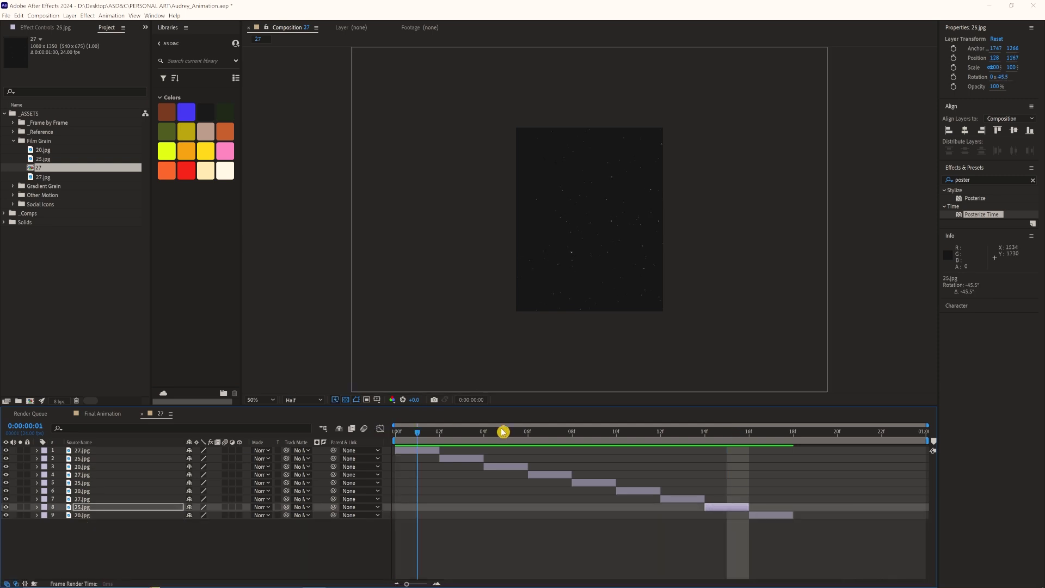
{"action": "key", "text": "space"}
Duplicate the last three grain layers to start at frame 18, rotate the 27.jpg copy, and move the 20.jpg copy to about 522, 1637.
{"action": "left_click", "coordinate": [772, 436]}
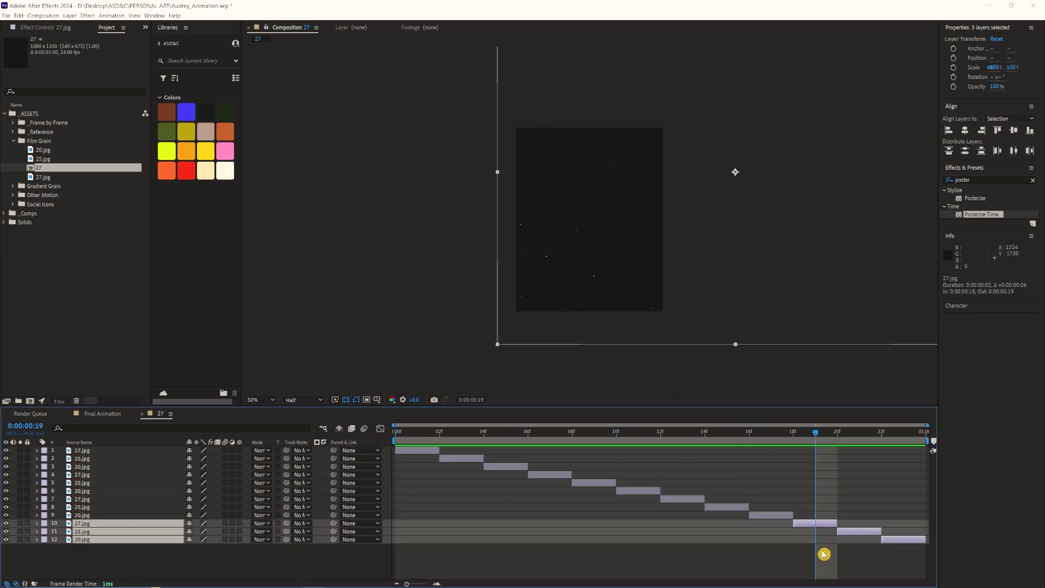
{"action": "left_click", "coordinate": [823, 552]}
{"action": "left_click", "coordinate": [820, 523]}
{"action": "key", "text": "w"}
{"action": "left_click_drag", "start_coordinate": [762, 243], "coordinate": [761, 267]}
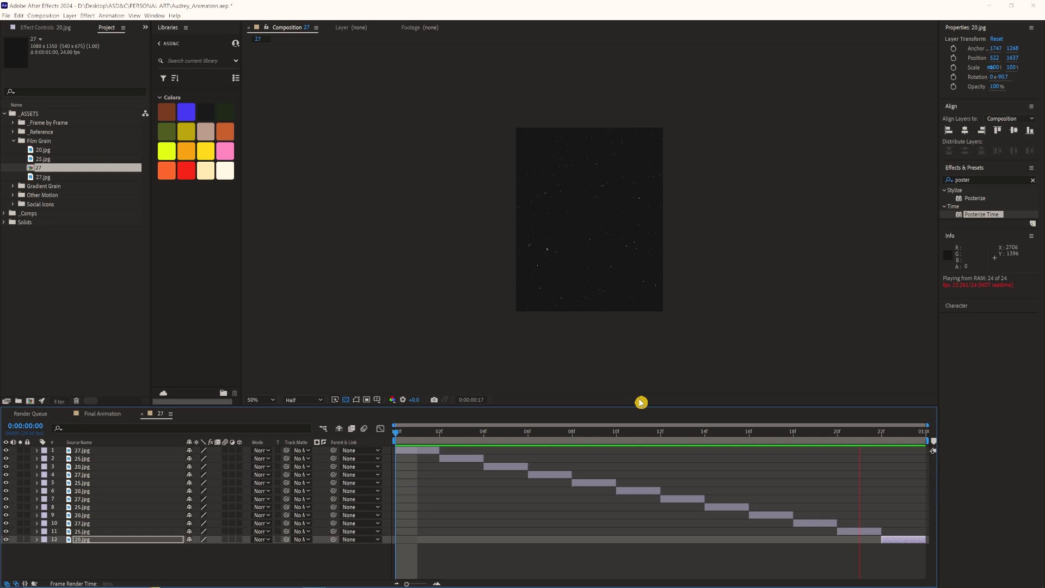
{"action": "key", "text": "space"}
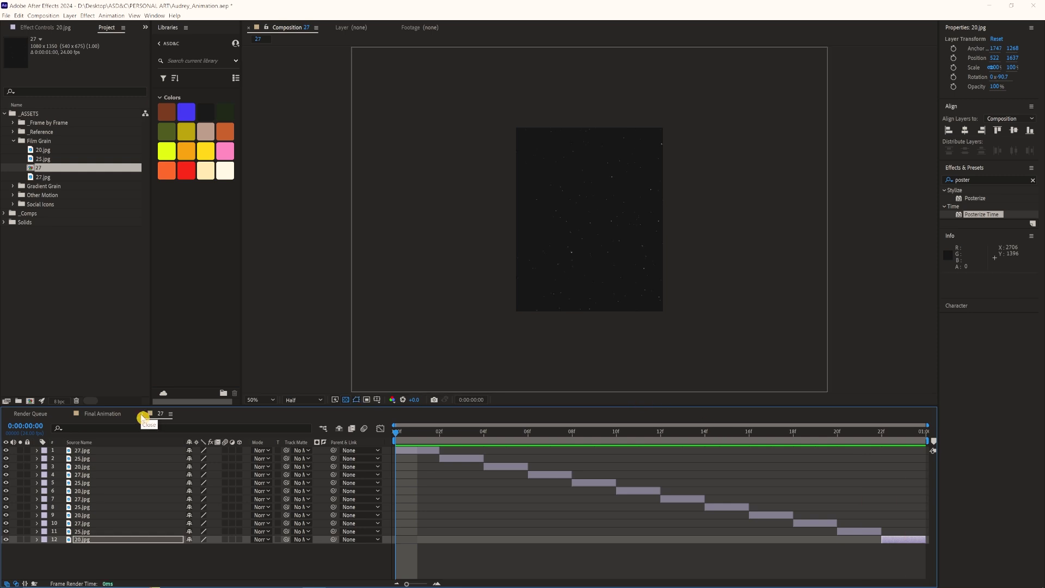
Rename the grain composition 27 as Film Loop Texture.
{"action": "left_click", "coordinate": [39, 168]}
{"action": "key", "text": "Return"}
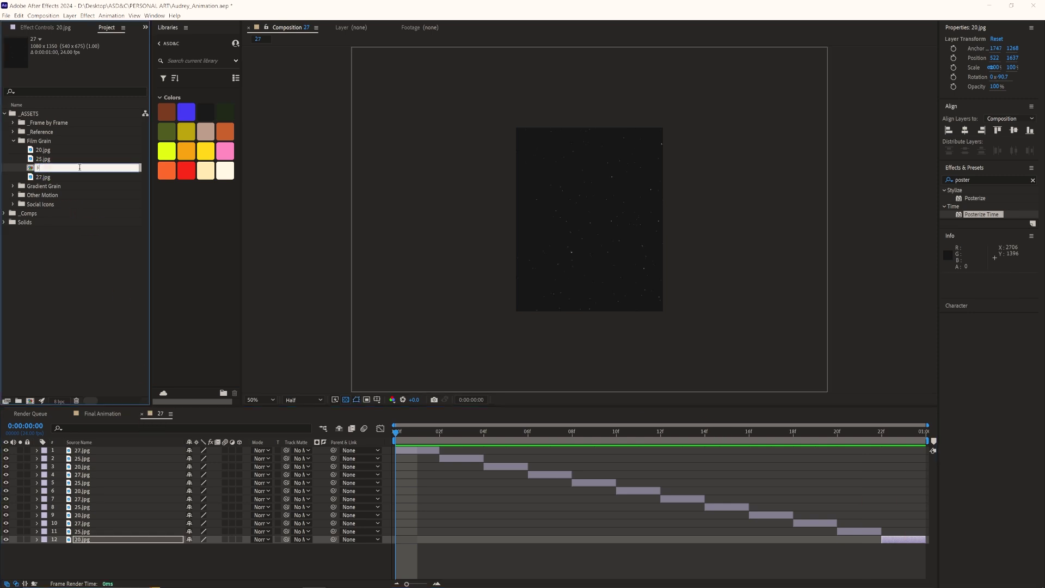
{"action": "type", "text": "Film Loop Texture"}
{"action": "key", "text": "Return"}
Return to Final Animation and add Film Loop Texture from frame 0, stacked directly above Pattern Box - Rectangle.
{"action": "left_click", "coordinate": [141, 414]}
{"action": "left_click", "coordinate": [149, 470]}
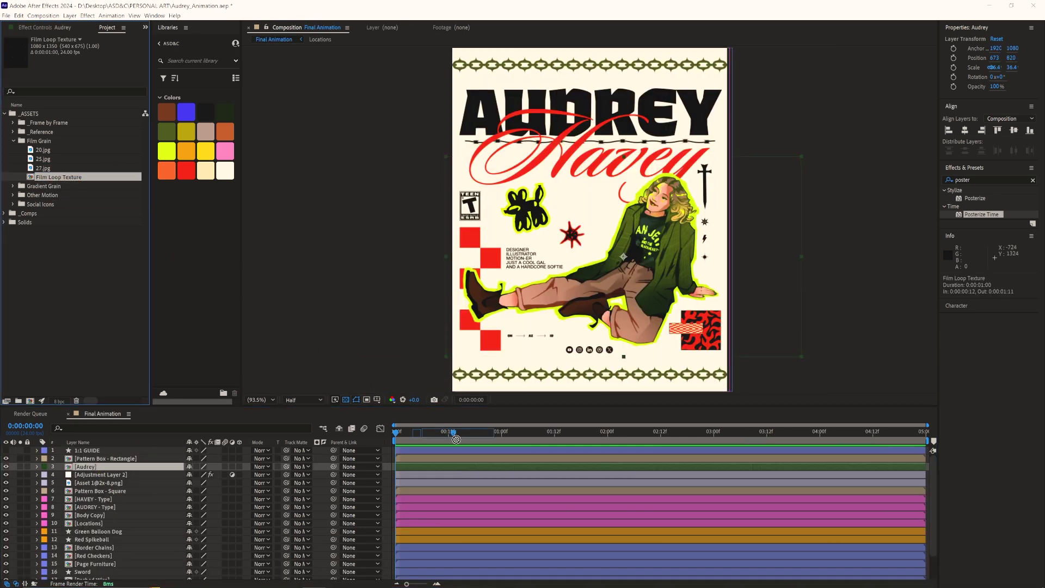
{"action": "left_click_drag", "start_coordinate": [456, 439], "coordinate": [221, 464]}
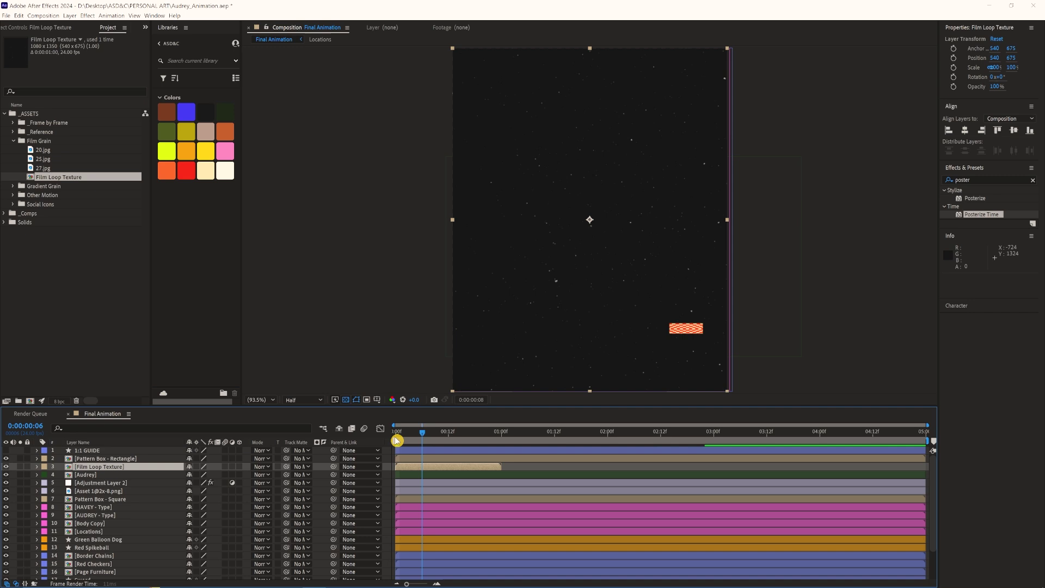
{"action": "left_click", "coordinate": [458, 439]}
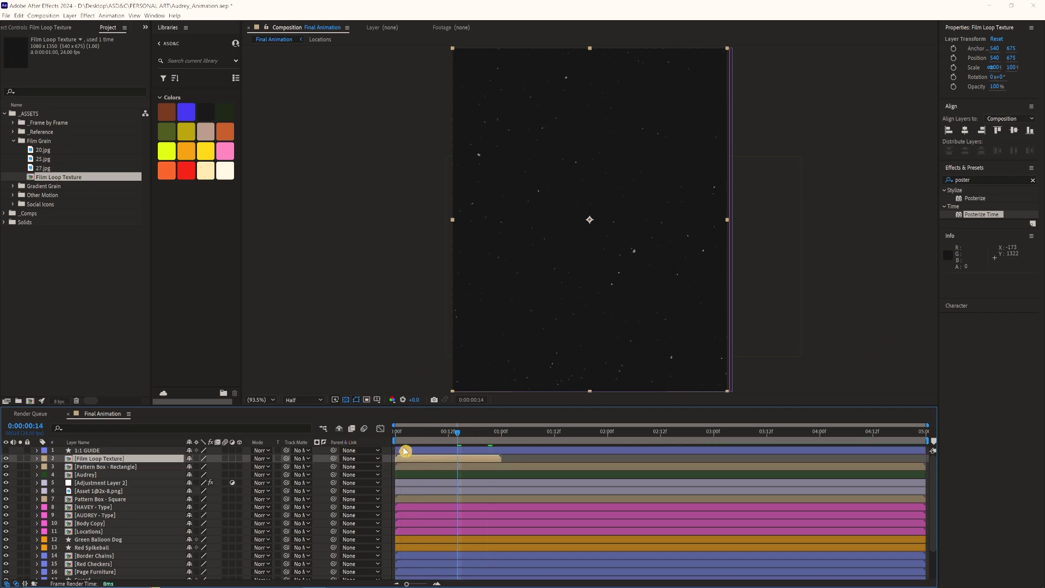
Enable time remapping on the Film Loop Texture layer.
{"action": "right_click", "coordinate": [472, 460]}
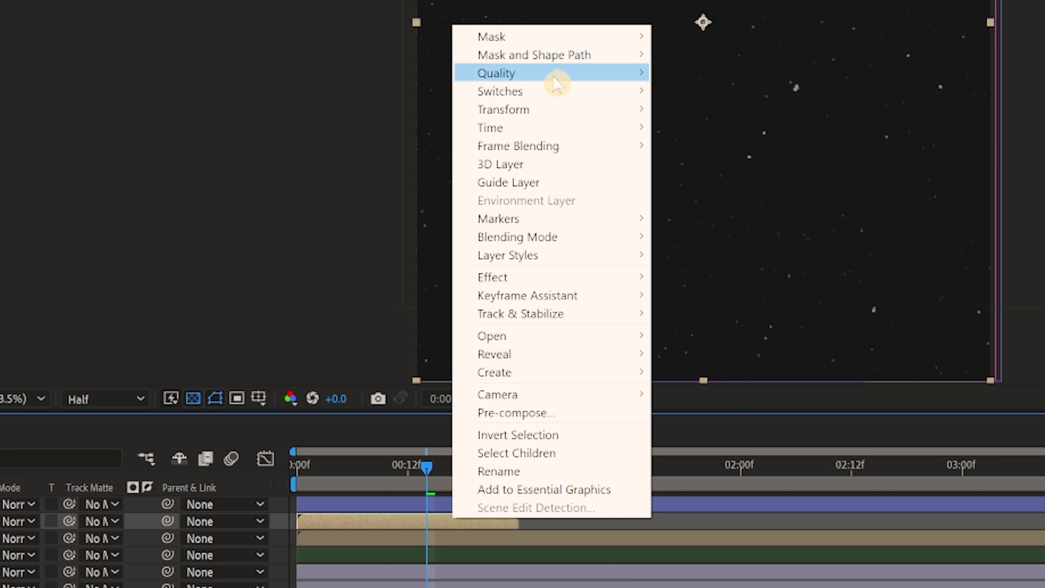
{"action": "mouse_move", "coordinate": [577, 128]}
{"action": "left_click", "coordinate": [678, 128]}
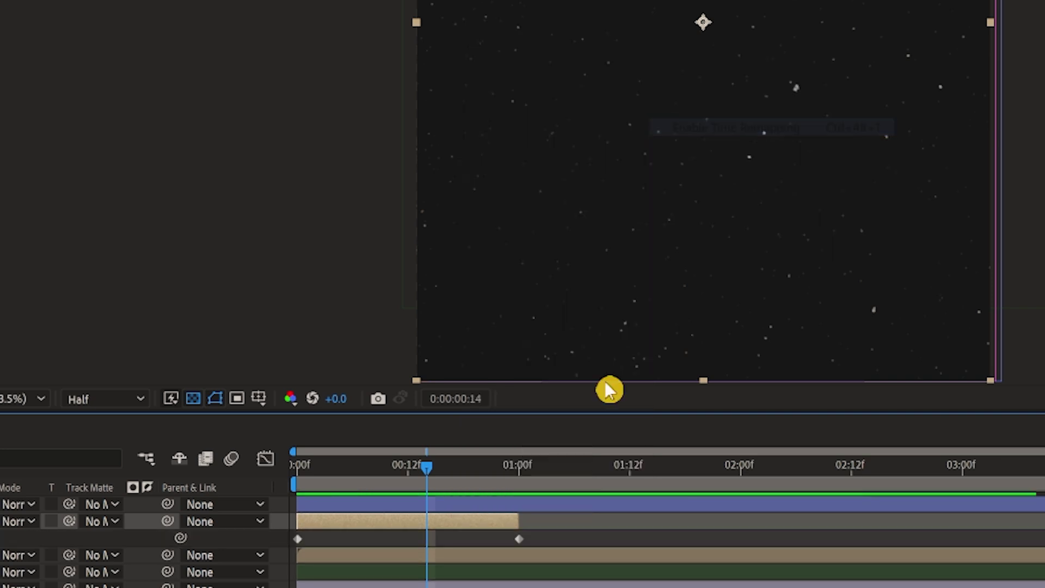
Add a Time Remap keyframe at 0:00:00:23 on Film Loop Texture and delete the one at 0:00:01:00.
{"action": "left_click_drag", "start_coordinate": [462, 467], "coordinate": [519, 468]}
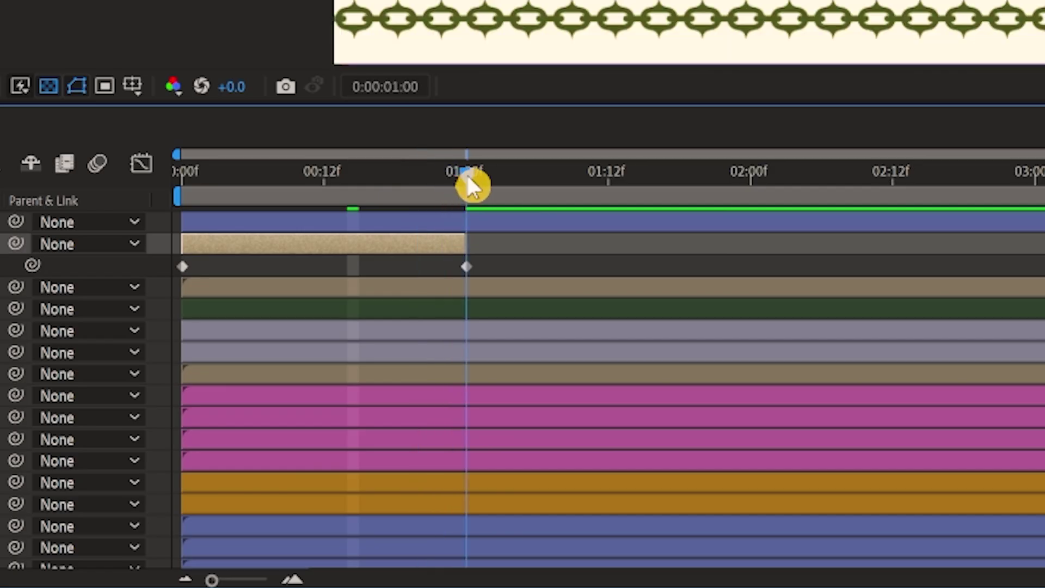
{"action": "left_click", "coordinate": [297, 580]}
{"action": "left_click", "coordinate": [296, 580]}
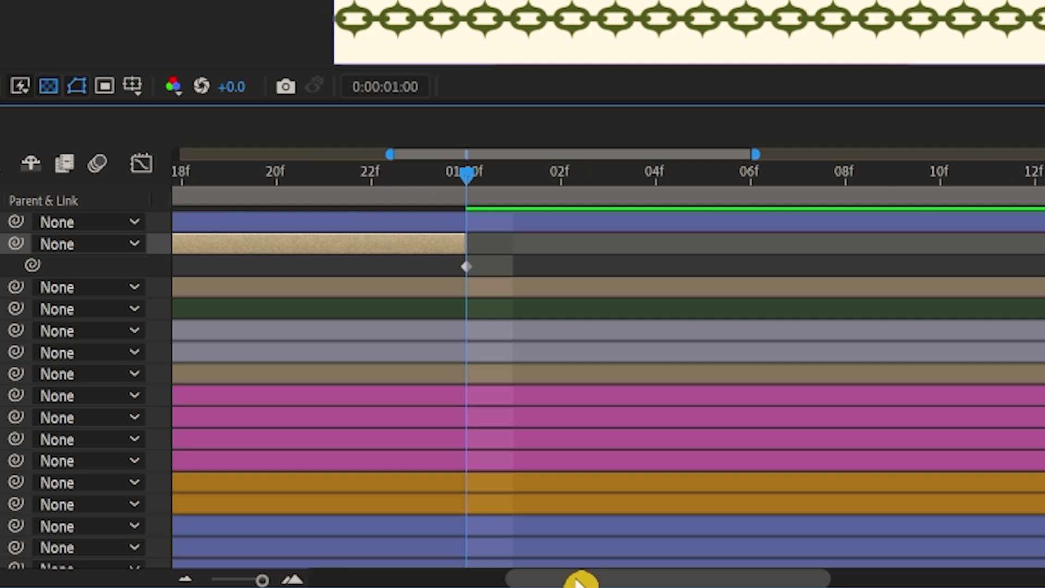
{"action": "left_click_drag", "start_coordinate": [580, 581], "coordinate": [560, 583]}
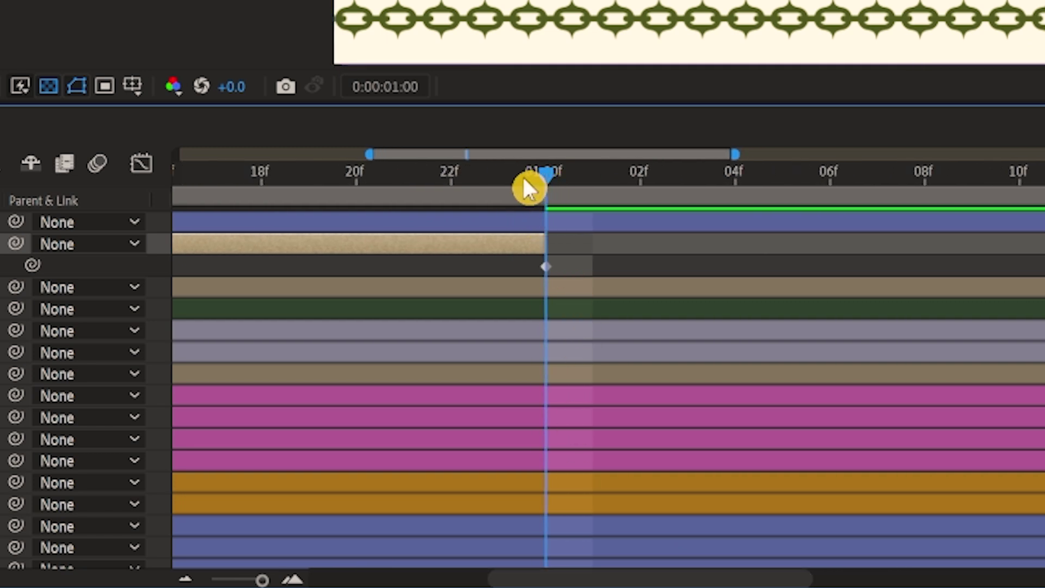
{"action": "left_click_drag", "start_coordinate": [523, 177], "coordinate": [502, 178]}
{"action": "left_click", "coordinate": [0, 265]}
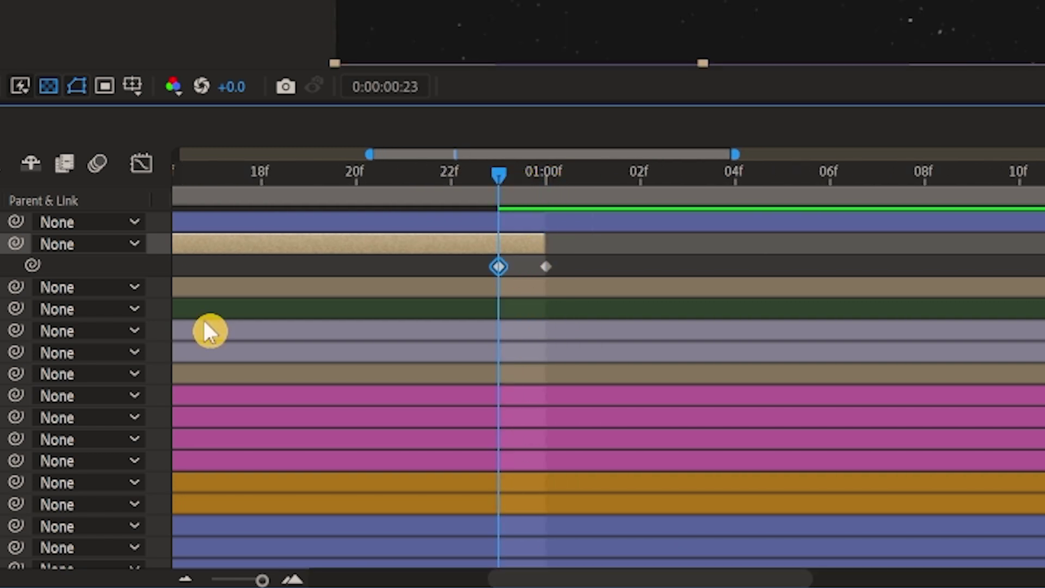
{"action": "left_click", "coordinate": [546, 267]}
{"action": "key", "text": "Delete"}
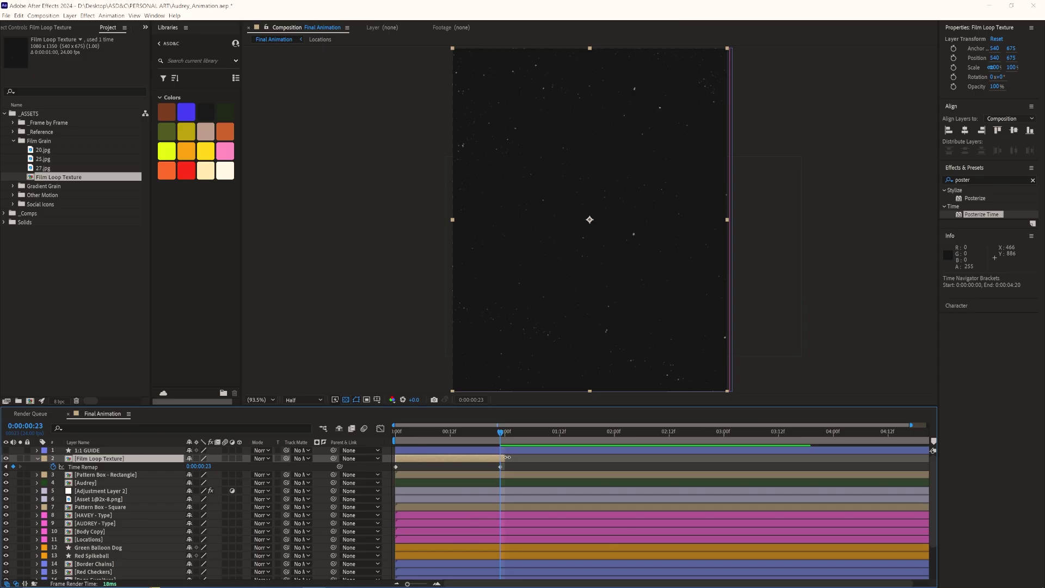
Extend the Film Loop Texture layer to the end of the Final Animation timeline.
{"action": "left_click_drag", "start_coordinate": [507, 459], "coordinate": [857, 463]}
{"action": "left_click_drag", "start_coordinate": [950, 463], "coordinate": [924, 462]}
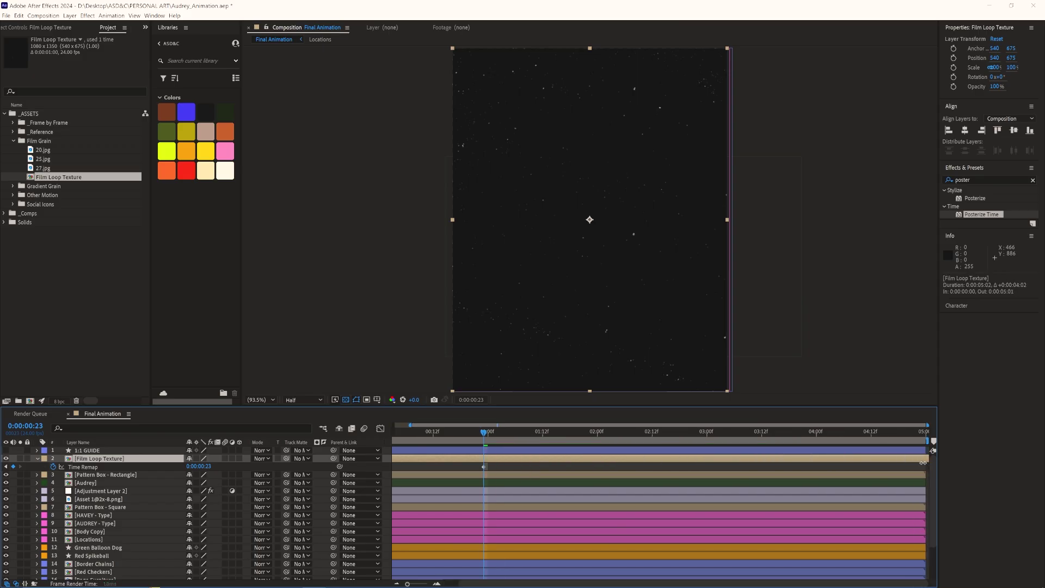
{"action": "left_click", "coordinate": [493, 433]}
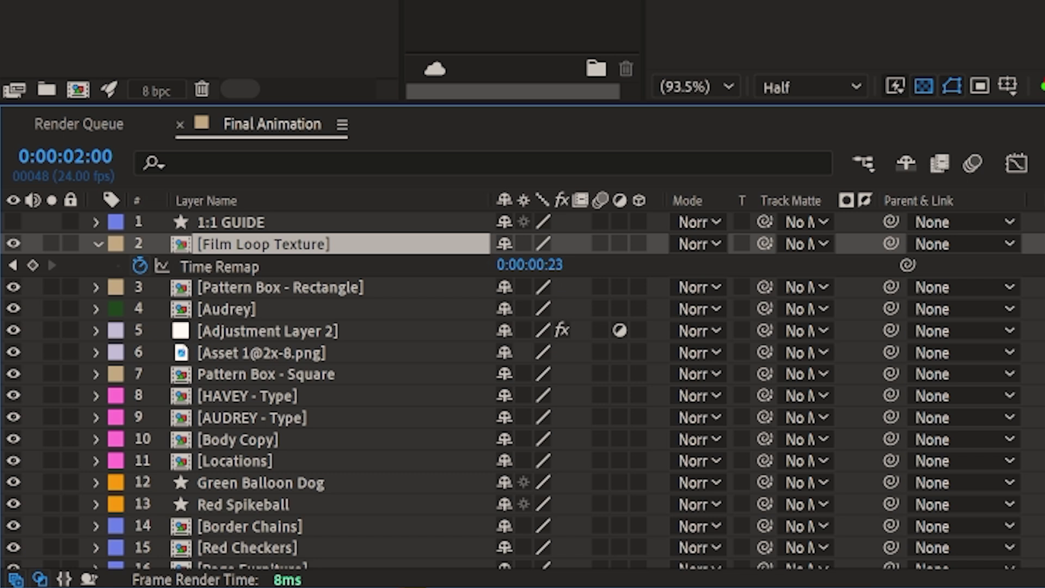
Apply a loopOut() expression to Film Loop Texture's Time Remap and preview the animation from the start.
{"action": "left_click", "coordinate": [140, 260], "text": "alt"}
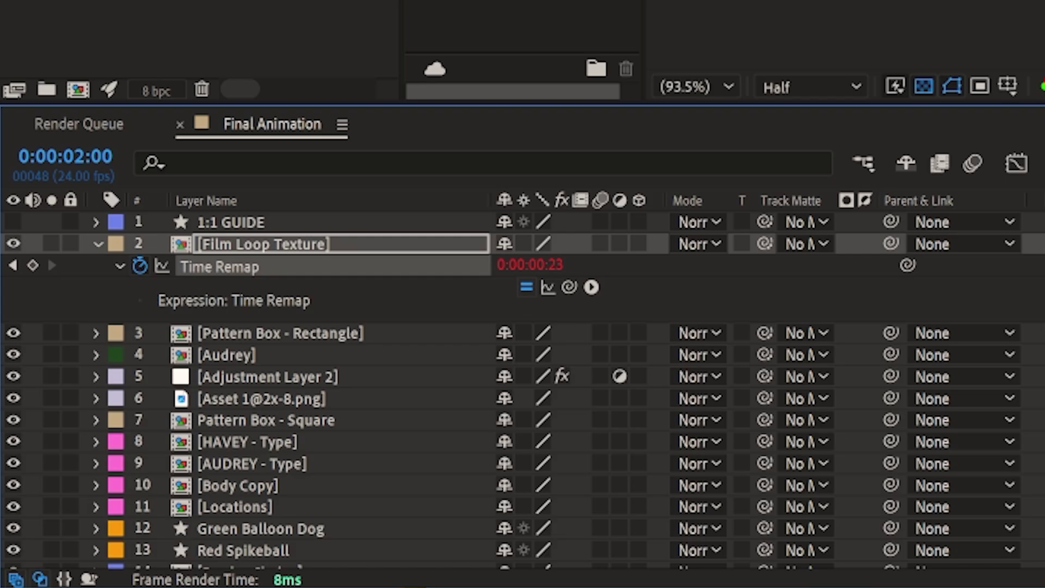
{"action": "type", "text": "loop"}
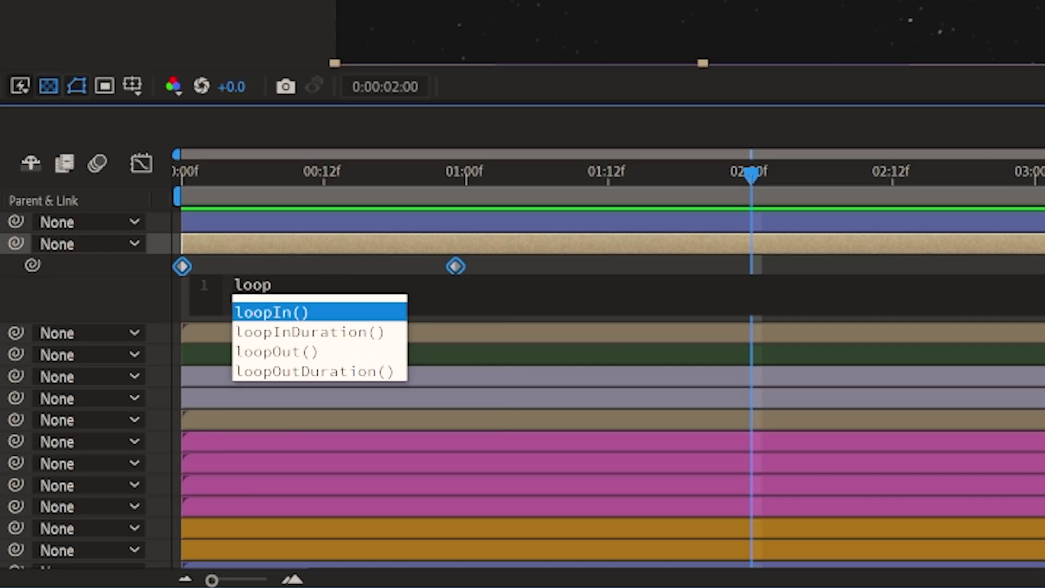
{"action": "key", "text": "Down"}
{"action": "key", "text": "Down"}
{"action": "key", "text": "Return"}
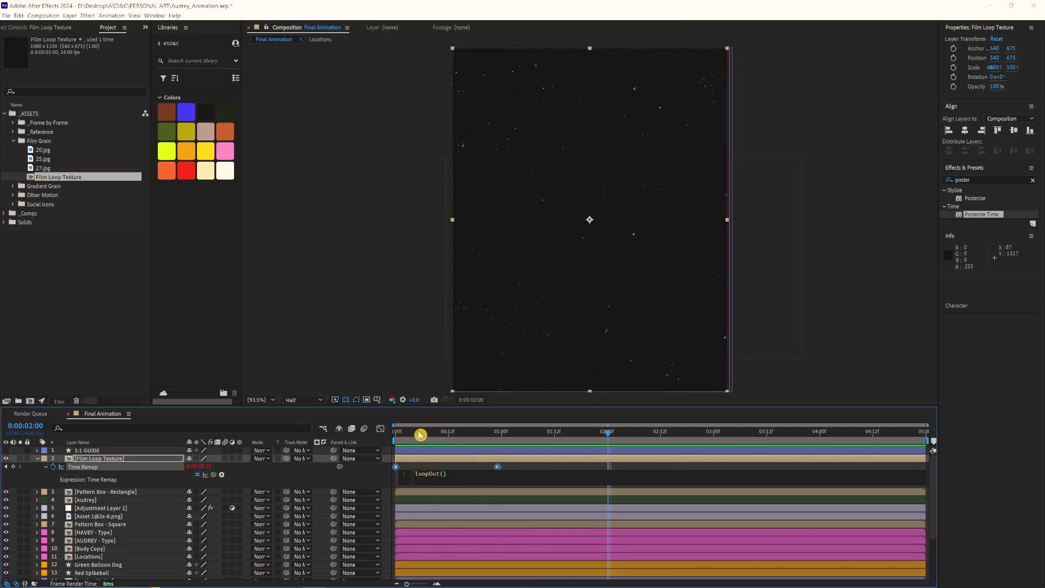
{"action": "left_click", "coordinate": [338, 444]}
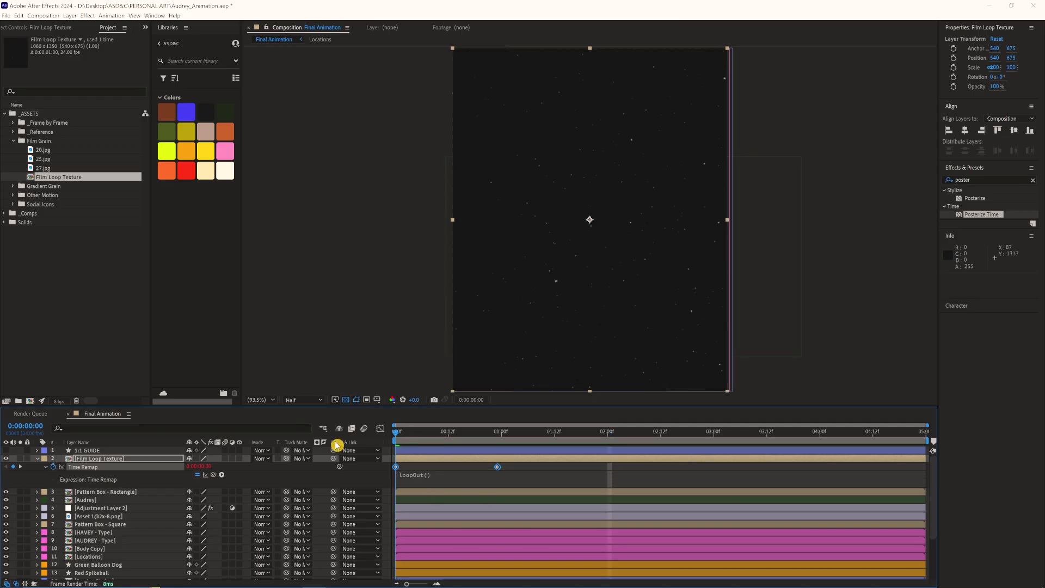
{"action": "key", "text": "Home"}
{"action": "key", "text": "space"}
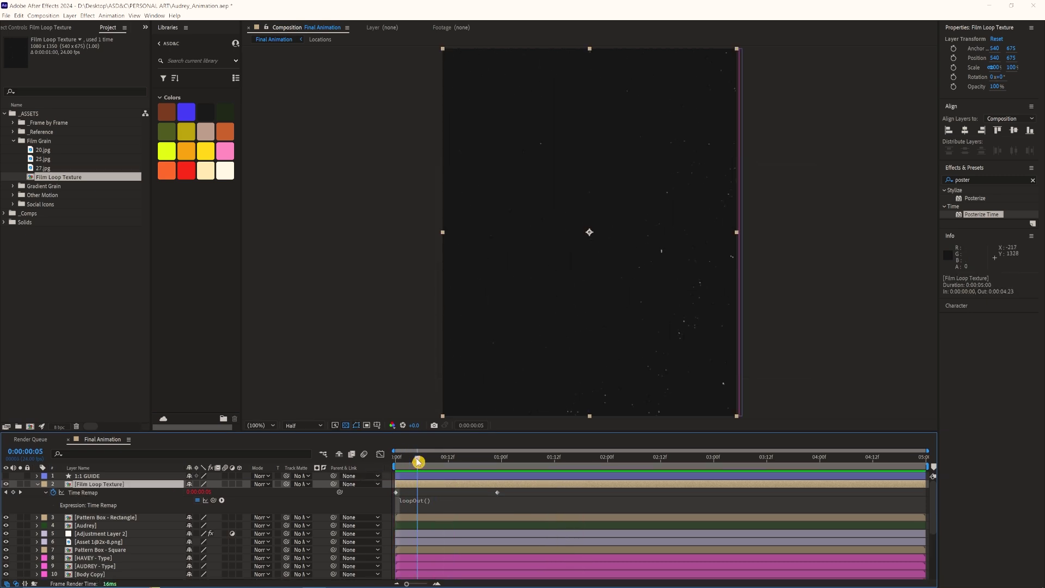
Scrub through the looped grain, then open Film Loop Texture and examine its staggered layer timing.
{"action": "left_click_drag", "start_coordinate": [418, 462], "coordinate": [494, 464]}
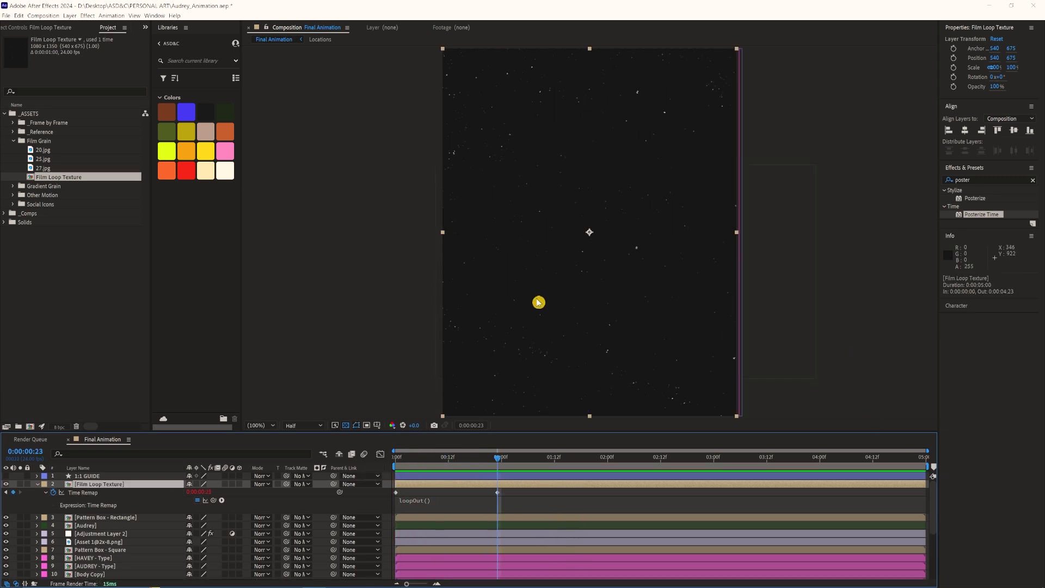
{"action": "double_click", "coordinate": [99, 486]}
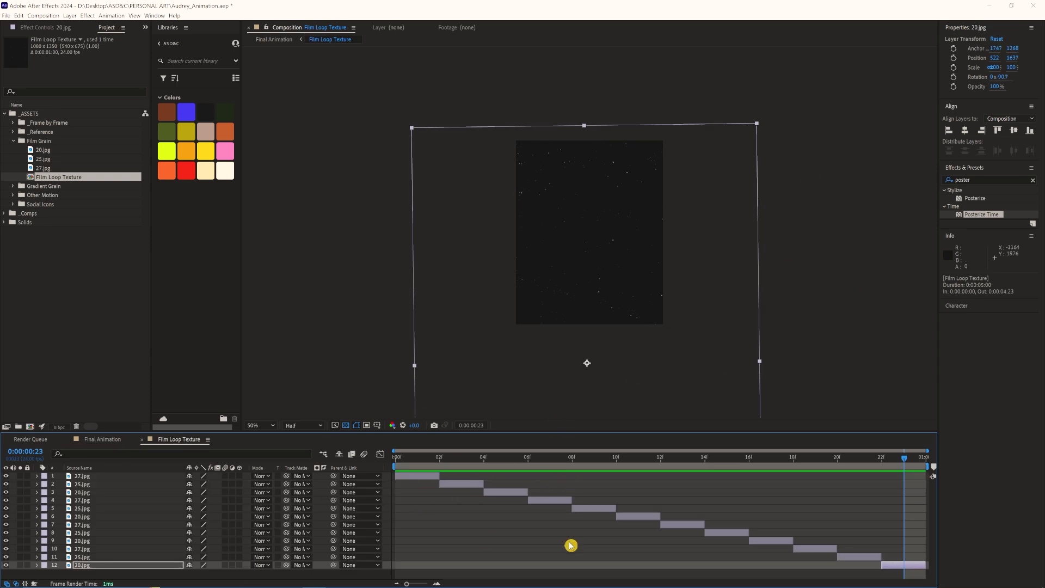
{"action": "left_click_drag", "start_coordinate": [436, 459], "coordinate": [544, 459]}
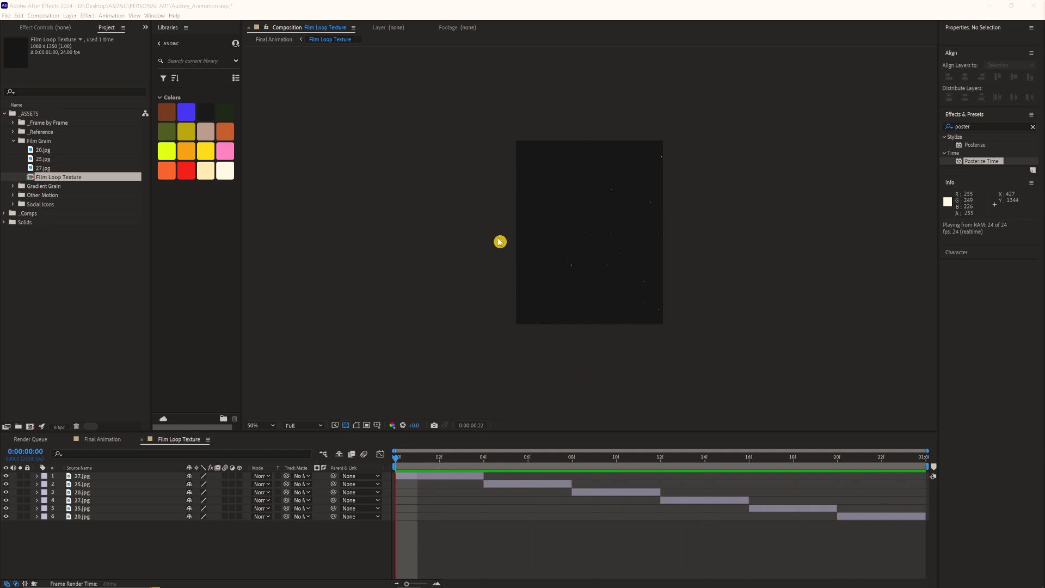
Set the Film Loop Texture layer's blending mode to Screen and the Final Animation viewer resolution to Full.
{"action": "left_click", "coordinate": [261, 484]}
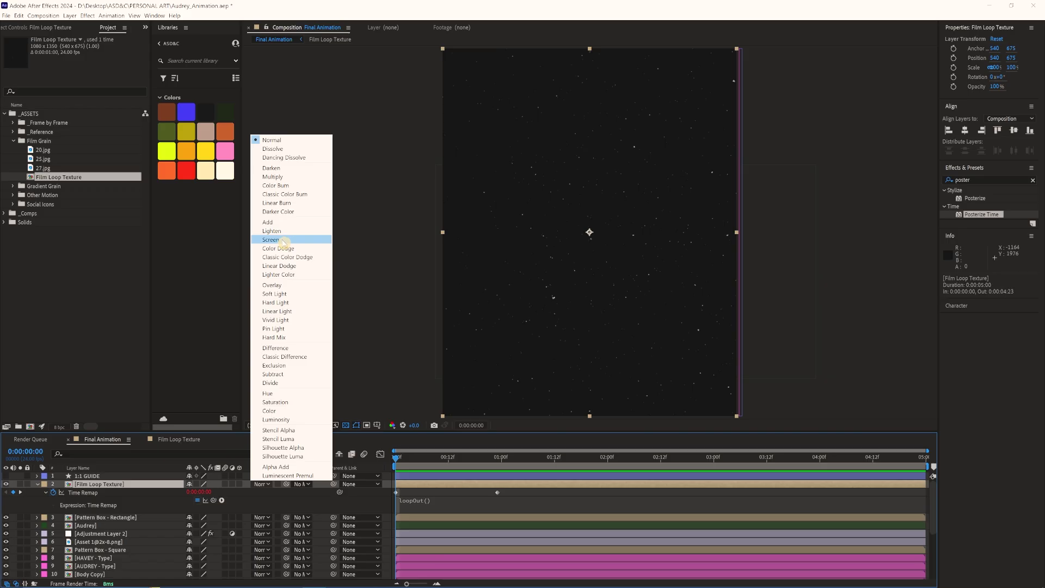
{"action": "left_click", "coordinate": [136, 177]}
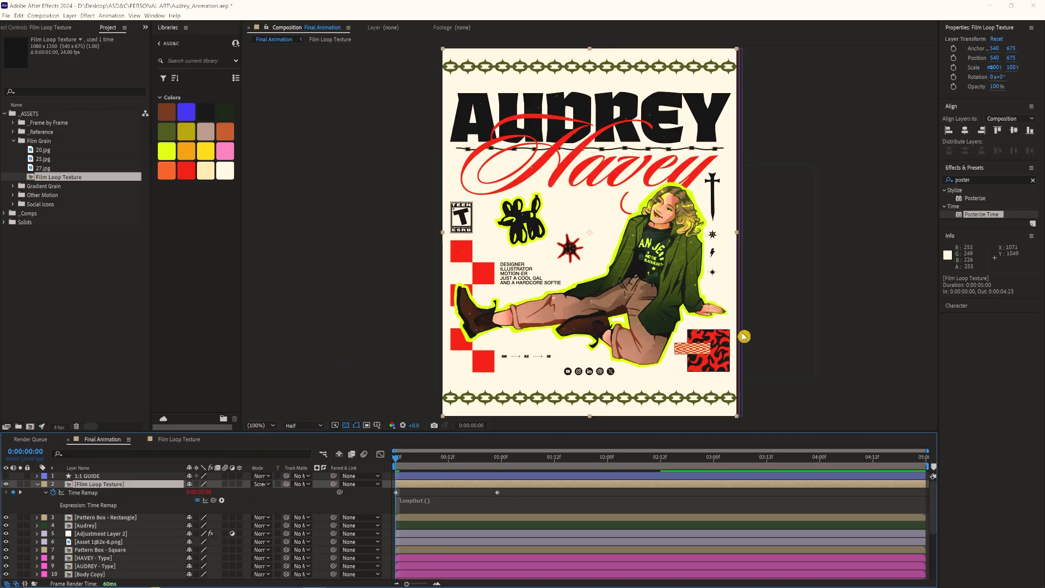
{"action": "scroll", "coordinate": [703, 264], "scroll_direction": "up", "scroll_amount": 3}
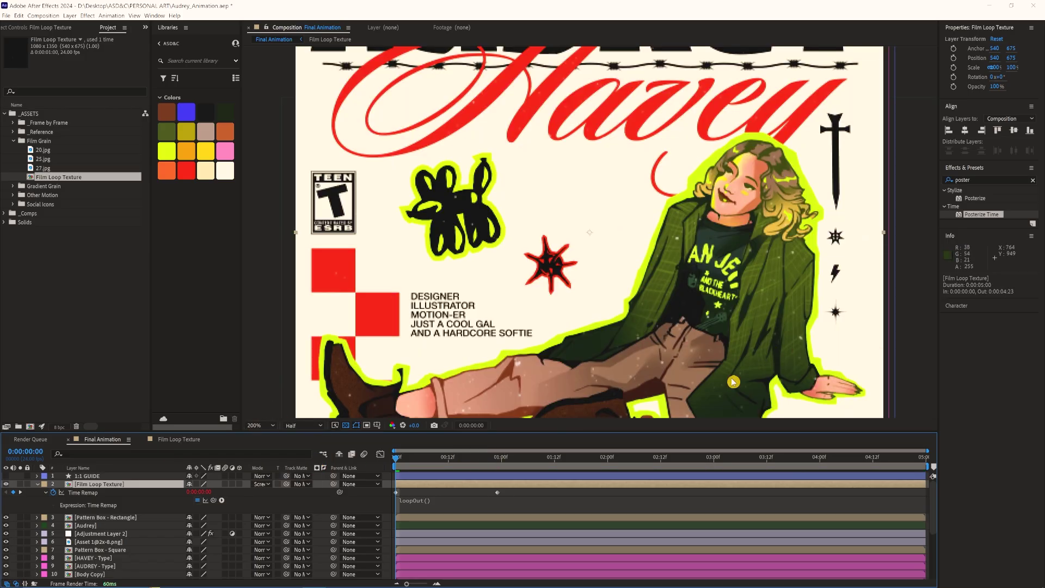
{"action": "left_click_drag", "start_coordinate": [779, 326], "coordinate": [717, 280]}
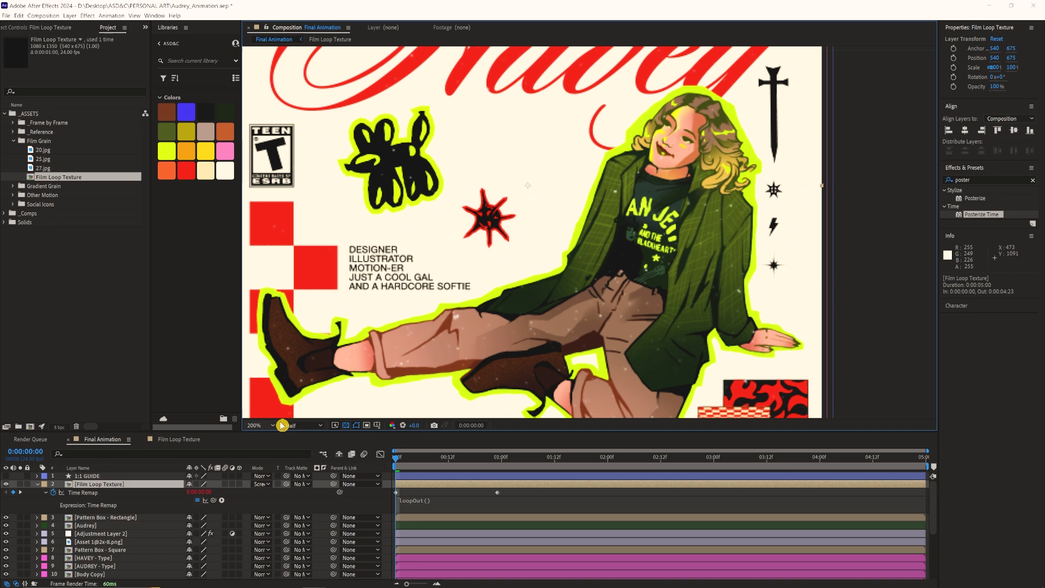
{"action": "left_click", "coordinate": [306, 425]}
{"action": "left_click", "coordinate": [301, 449]}
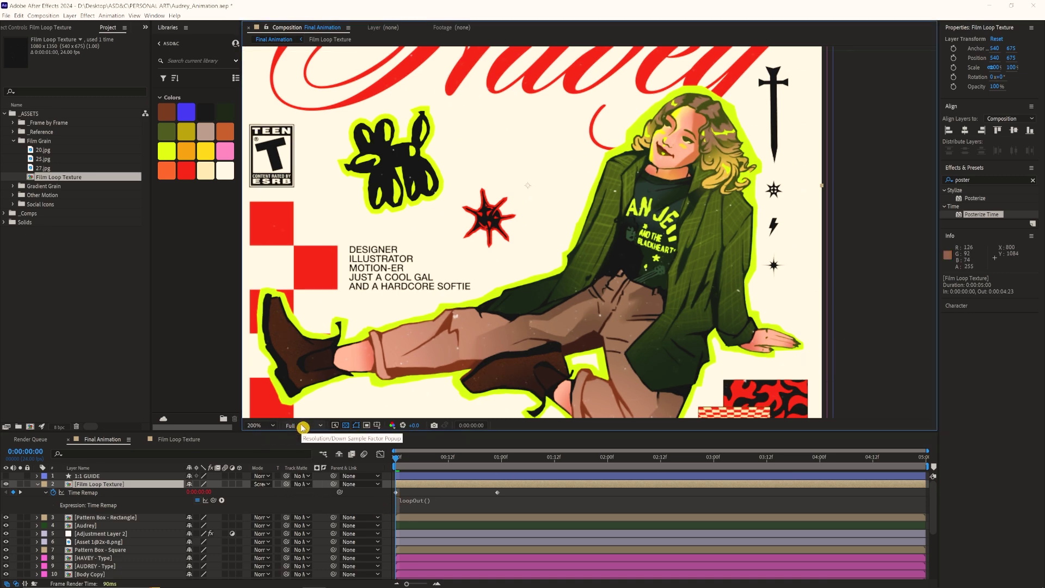
Change the Film Loop Texture layer's blending mode to Difference and inspect the grain over the portrait.
{"action": "left_click", "coordinate": [263, 484]}
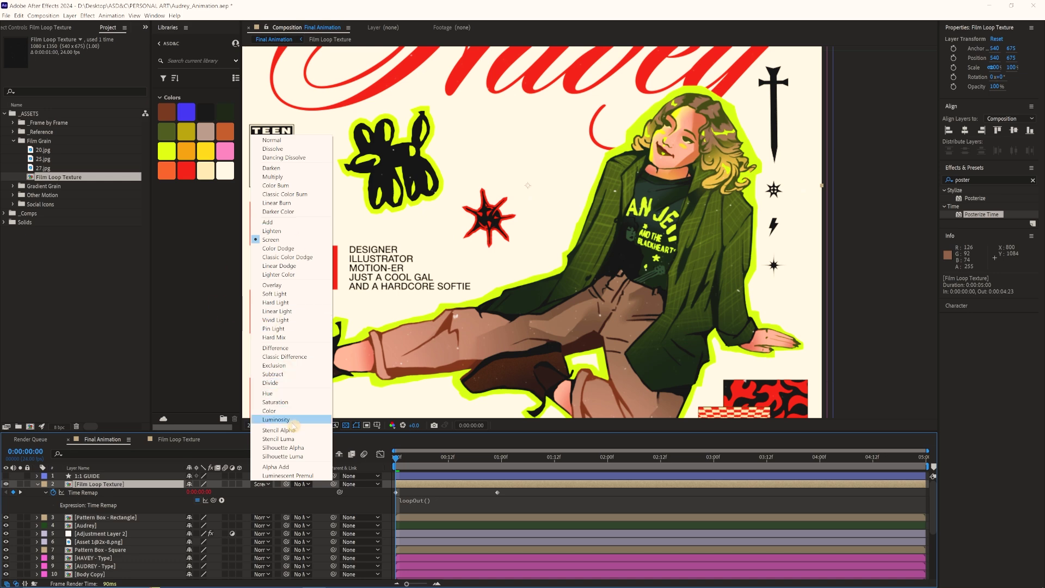
{"action": "left_click", "coordinate": [285, 349]}
{"action": "scroll", "coordinate": [557, 220], "scroll_direction": "up", "scroll_amount": 2}
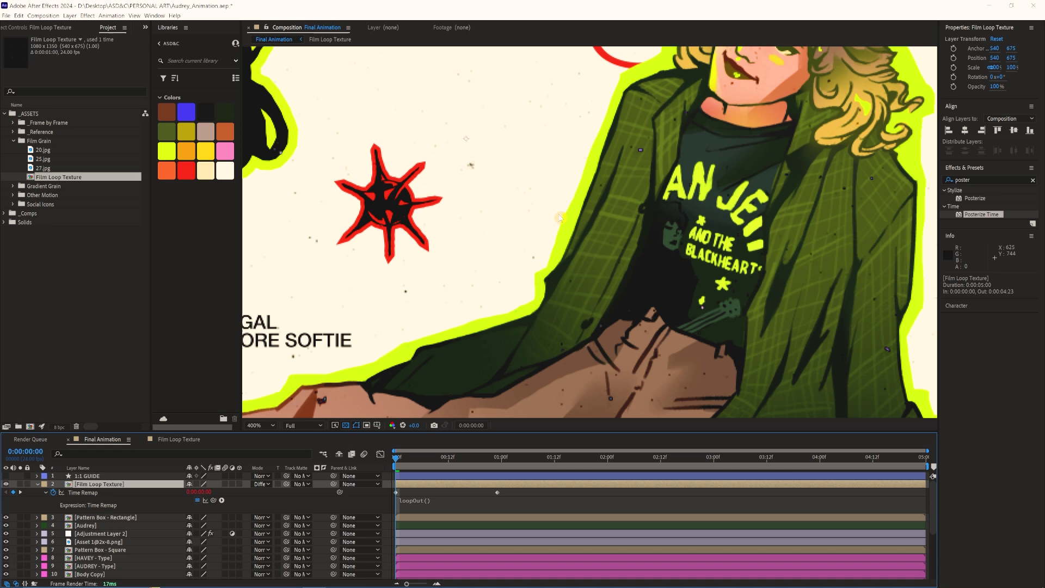
{"action": "scroll", "coordinate": [552, 143], "scroll_direction": "down", "scroll_amount": 2}
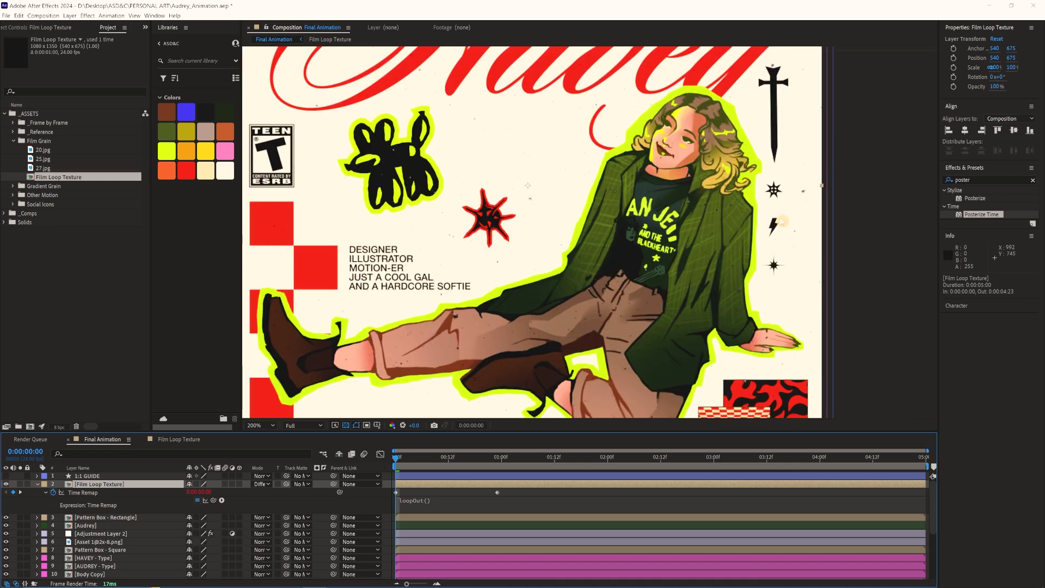
Inspect the Difference-blended film grain over the whole poster and up close.
{"action": "scroll", "coordinate": [517, 233], "scroll_direction": "down", "scroll_amount": 3}
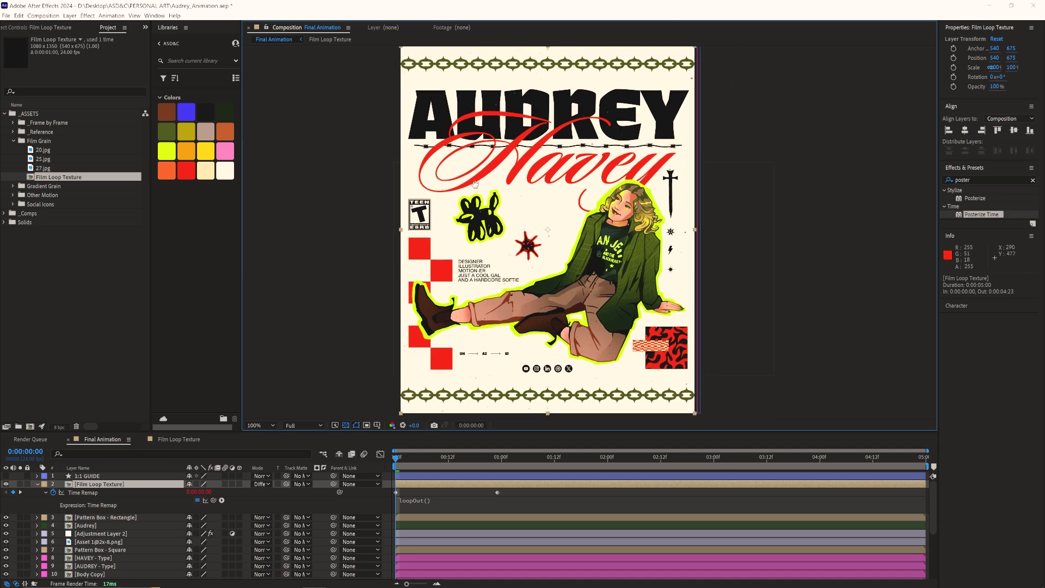
{"action": "scroll", "coordinate": [542, 133], "scroll_direction": "up", "scroll_amount": 4}
{"action": "scroll", "coordinate": [614, 210], "scroll_direction": "down", "scroll_amount": 4}
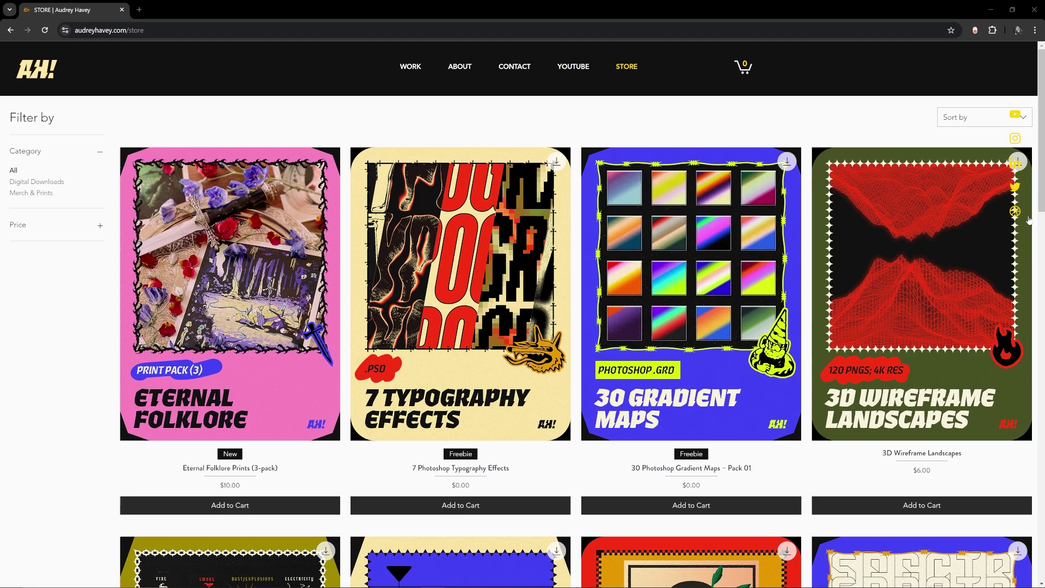
Browse the design asset listings on the online store page.
{"action": "scroll", "coordinate": [1030, 220], "scroll_direction": "down", "scroll_amount": 5}
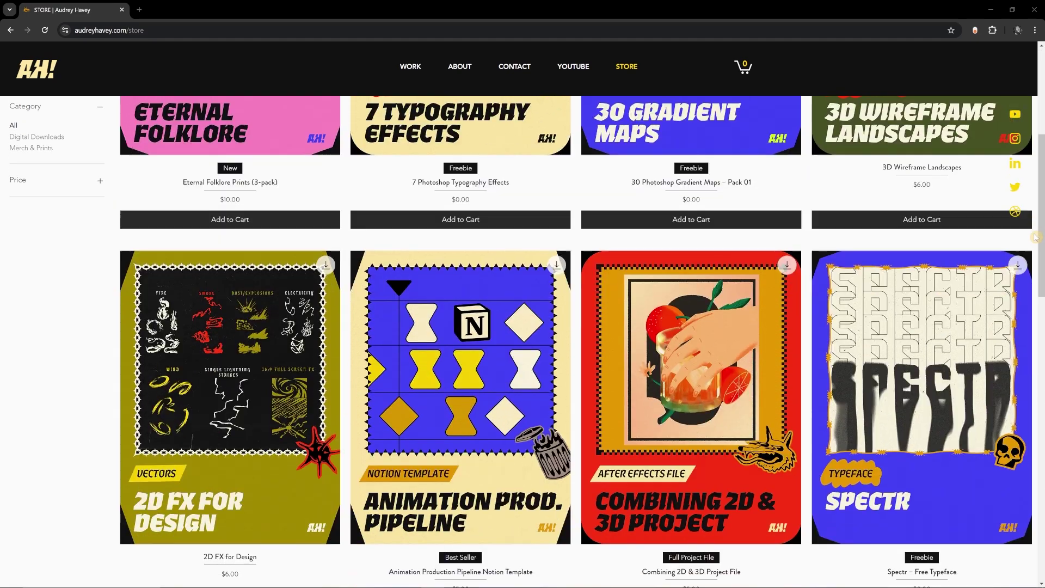
{"action": "scroll", "coordinate": [1035, 237], "scroll_direction": "down", "scroll_amount": 9}
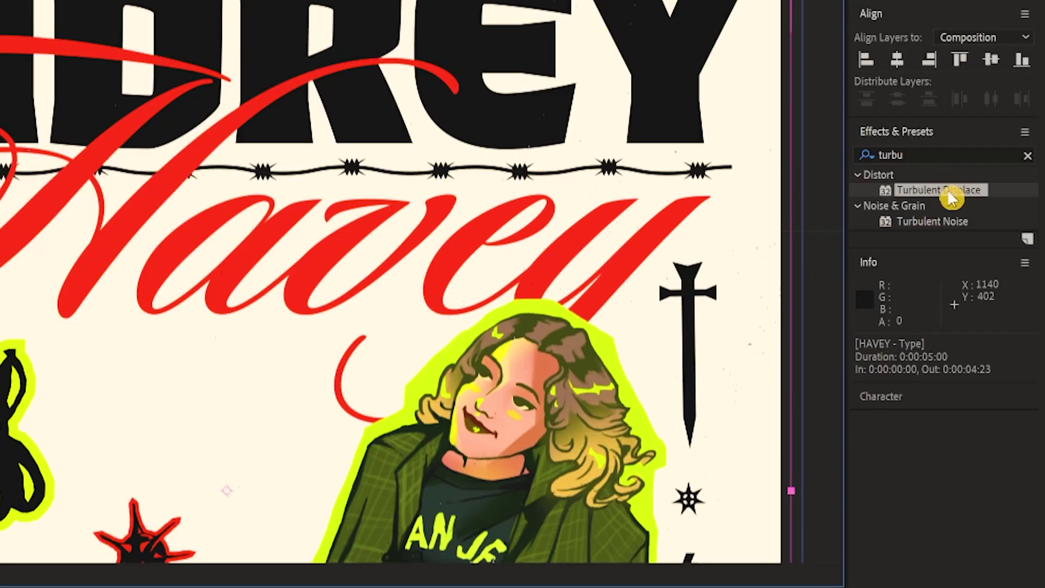
Apply Turbulent Displace to the red script lettering layer with Amount 20 and Size 2.
{"action": "double_click", "coordinate": [949, 191]}
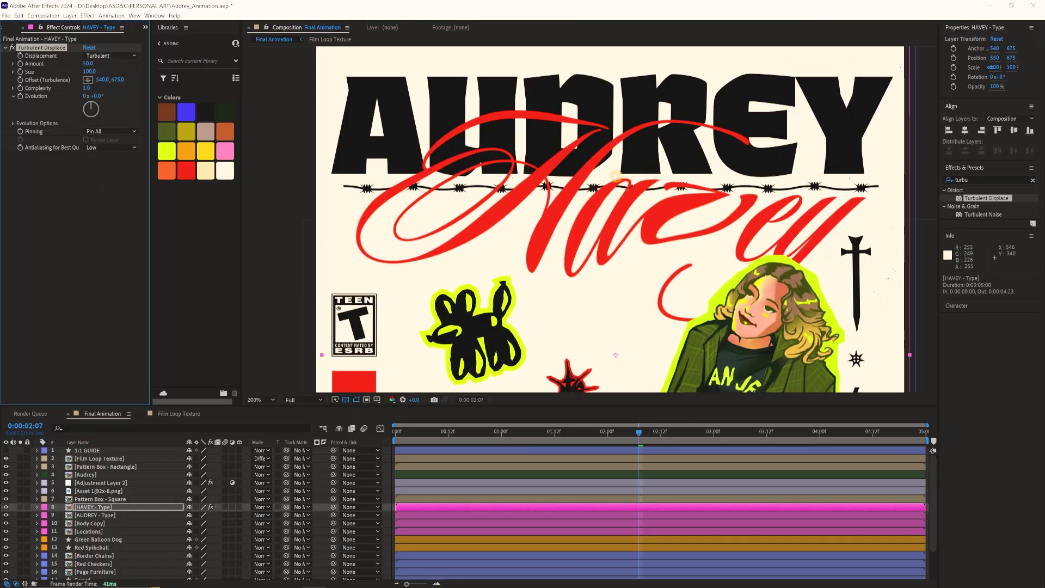
{"action": "left_click_drag", "start_coordinate": [450, 432], "coordinate": [621, 433]}
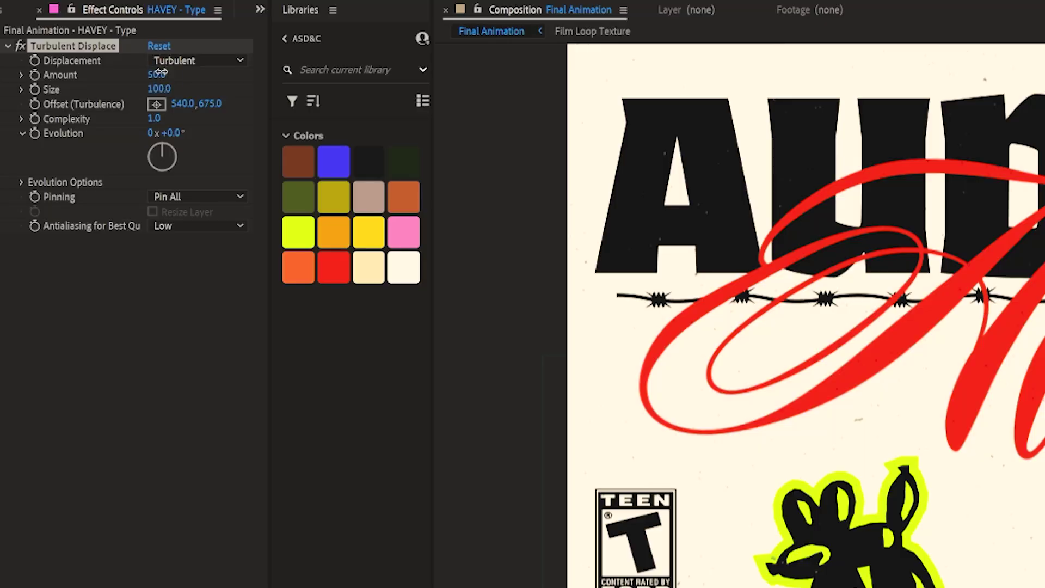
{"action": "left_click", "coordinate": [160, 73]}
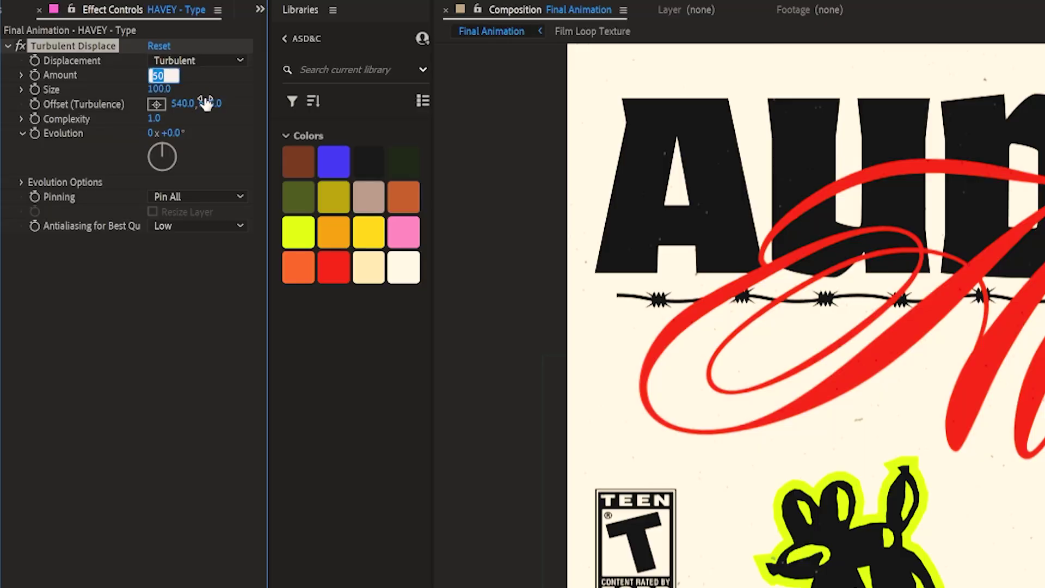
{"action": "key", "text": "Tab"}
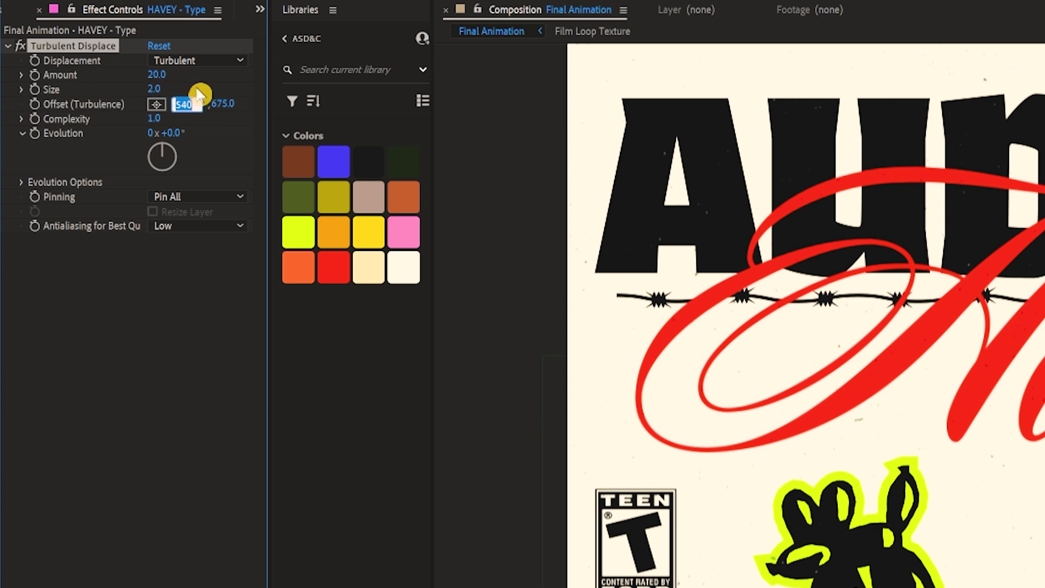
Examine the script lettering's edges and raise the Turbulent Displace Amount to 95.
{"action": "scroll", "coordinate": [961, 312], "scroll_direction": "up", "scroll_amount": 1}
{"action": "left_click_drag", "start_coordinate": [962, 313], "coordinate": [997, 315]}
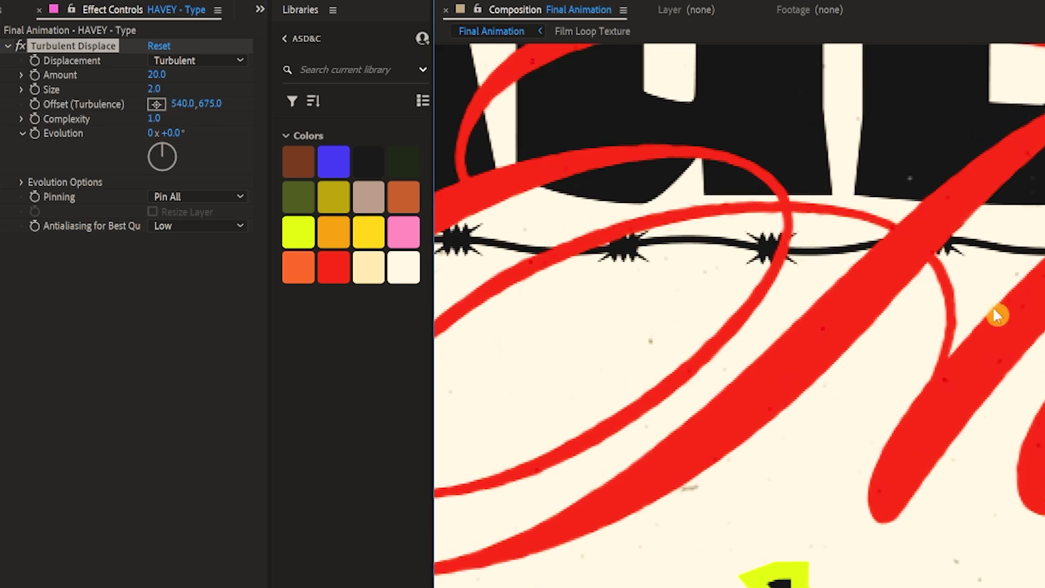
{"action": "scroll", "coordinate": [996, 315], "scroll_direction": "up", "scroll_amount": 1}
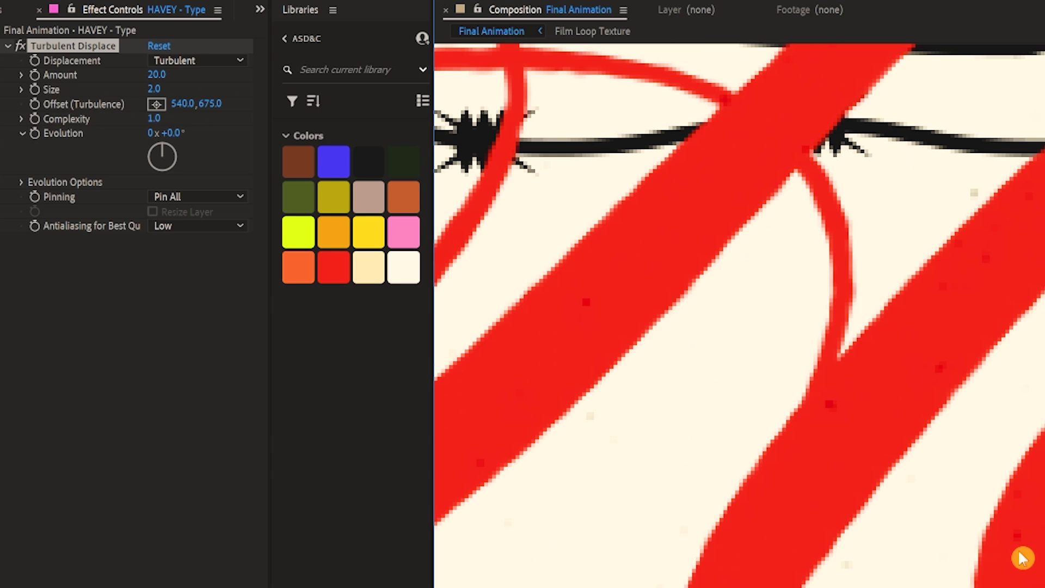
{"action": "scroll", "coordinate": [1022, 555], "scroll_direction": "down", "scroll_amount": 3}
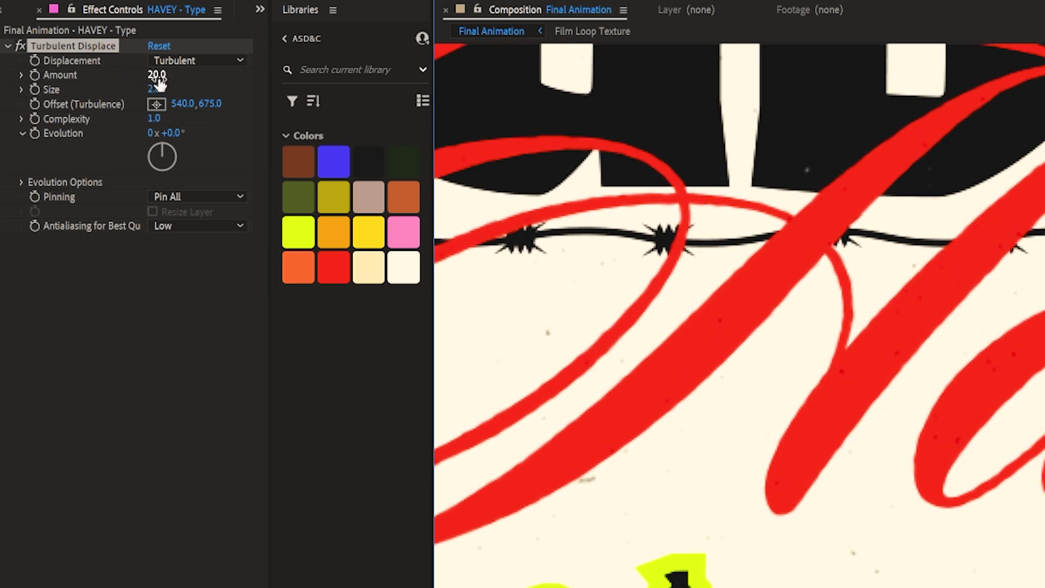
{"action": "left_click_drag", "start_coordinate": [159, 82], "coordinate": [236, 89]}
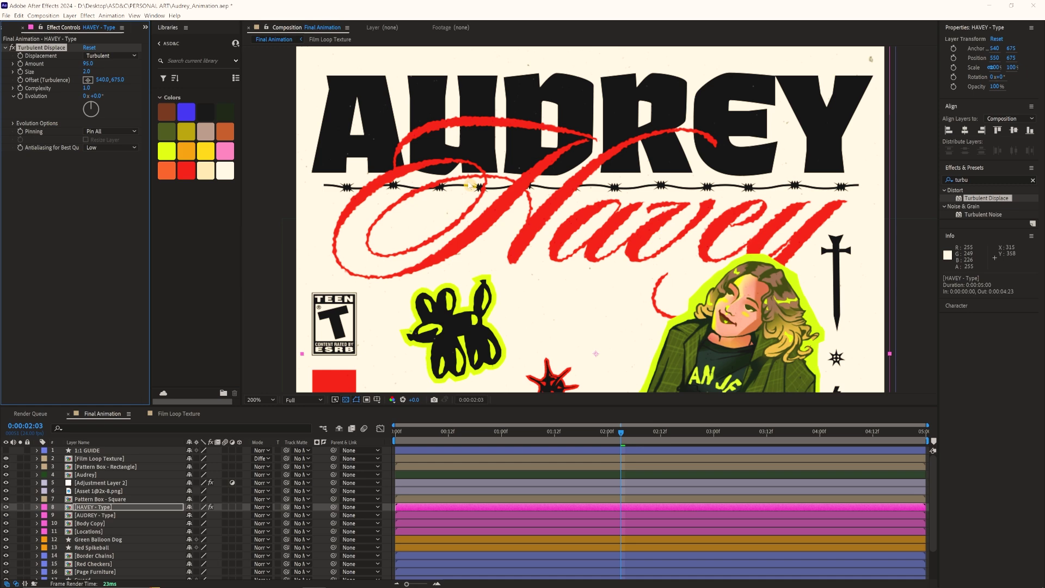
Examine the roughened edges of the red script lettering up close and within the full layout.
{"action": "scroll", "coordinate": [602, 222], "scroll_direction": "up", "scroll_amount": 1}
{"action": "left_click_drag", "start_coordinate": [493, 180], "coordinate": [592, 202]}
{"action": "scroll", "coordinate": [592, 202], "scroll_direction": "up", "scroll_amount": 1}
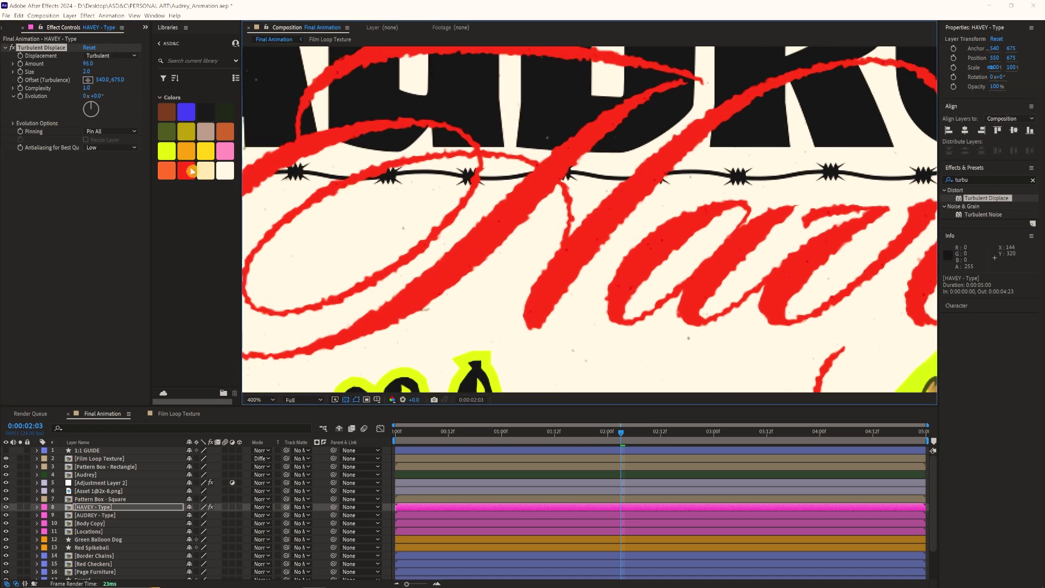
{"action": "scroll", "coordinate": [629, 177], "scroll_direction": "down", "scroll_amount": 2}
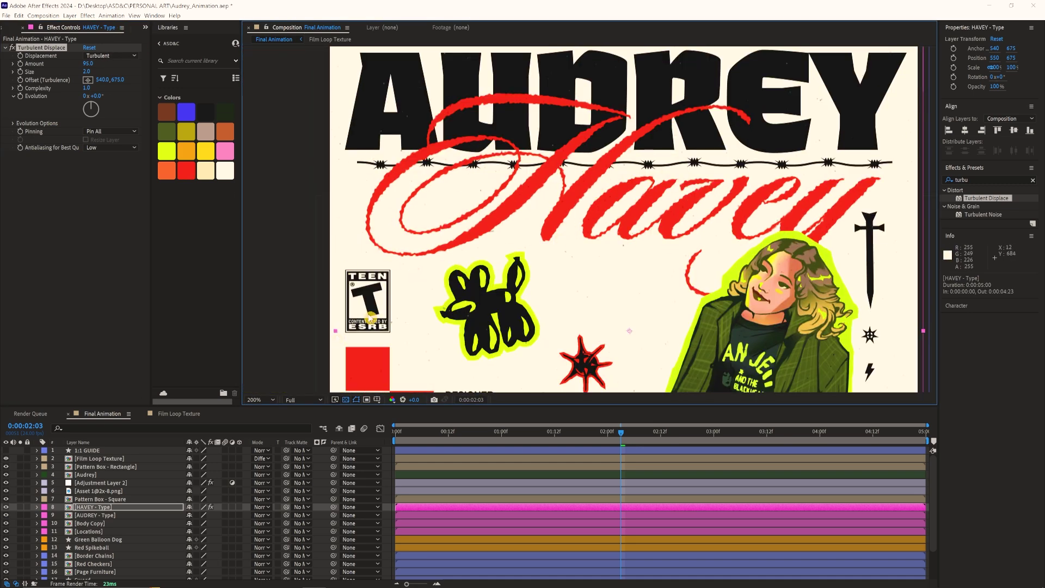
{"action": "scroll", "coordinate": [652, 225], "scroll_direction": "up", "scroll_amount": 2}
{"action": "left_click_drag", "start_coordinate": [651, 226], "coordinate": [679, 245]}
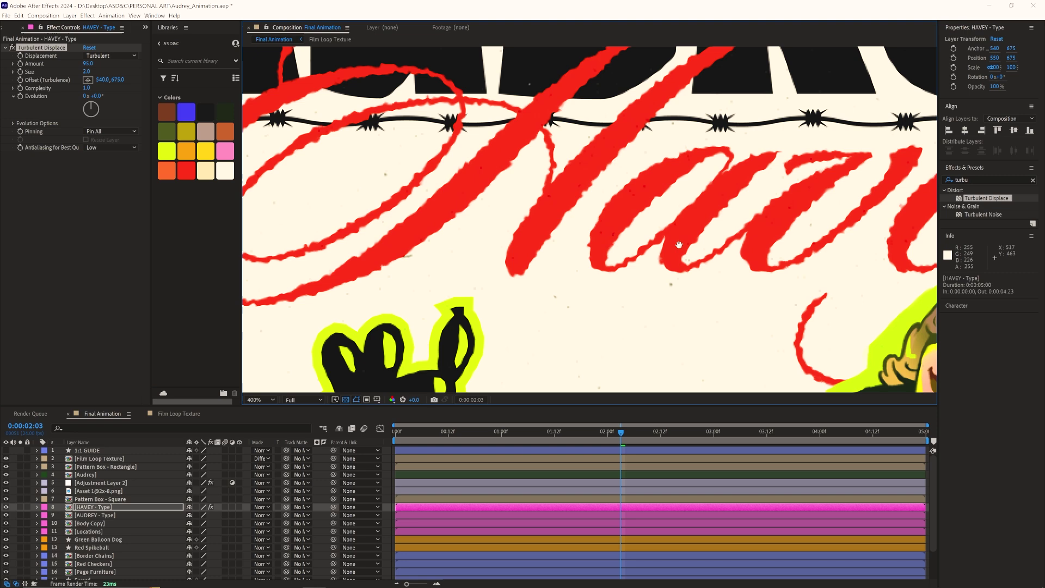
{"action": "scroll", "coordinate": [679, 245], "scroll_direction": "down", "scroll_amount": 2}
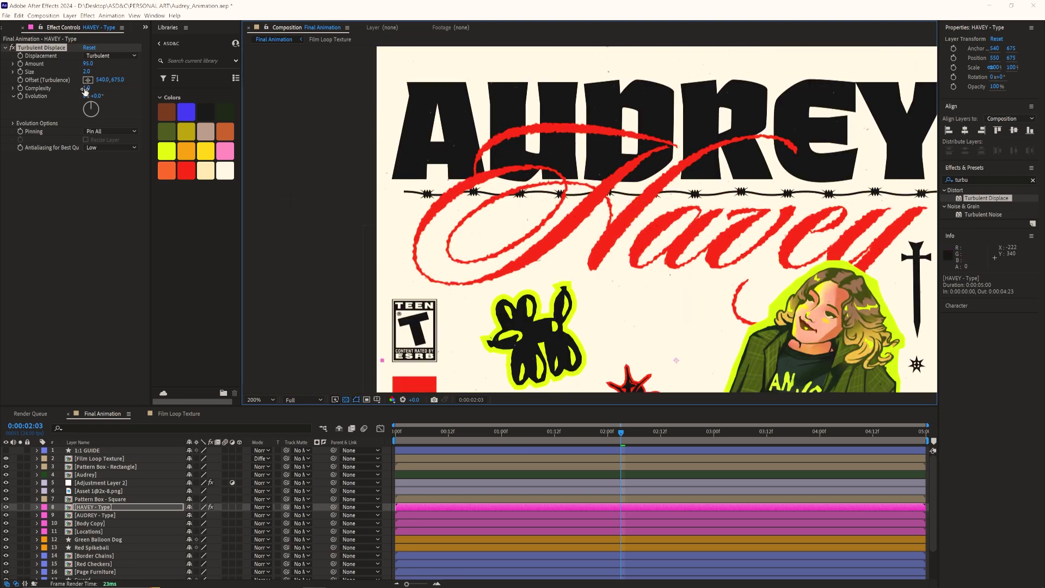
Lower the Turbulent Displace Amount on the red script lettering to 24.
{"action": "left_click_drag", "start_coordinate": [95, 108], "coordinate": [63, 100]}
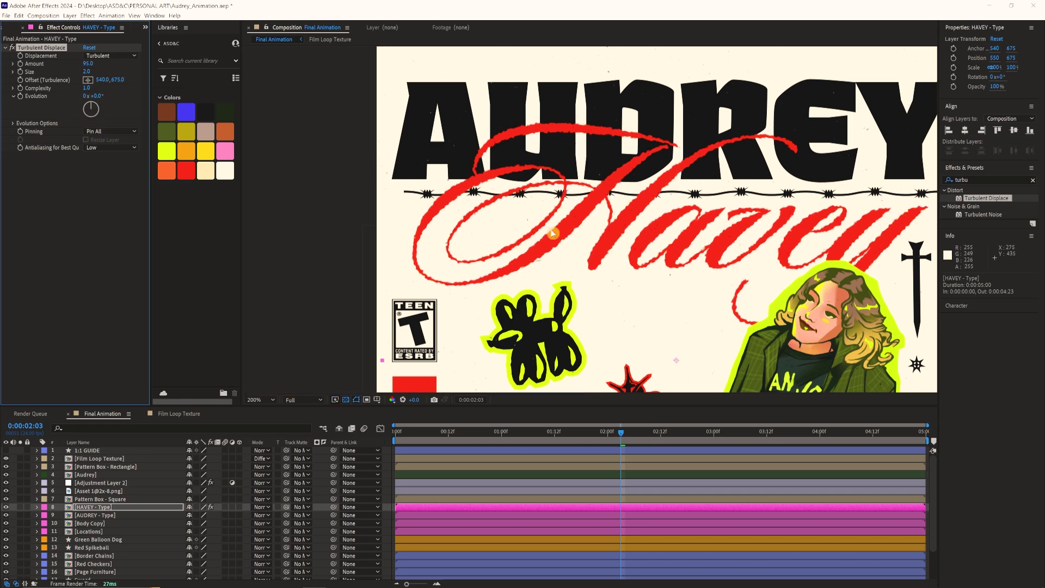
{"action": "scroll", "coordinate": [644, 234], "scroll_direction": "up", "scroll_amount": 1}
{"action": "left_click_drag", "start_coordinate": [598, 234], "coordinate": [644, 256]}
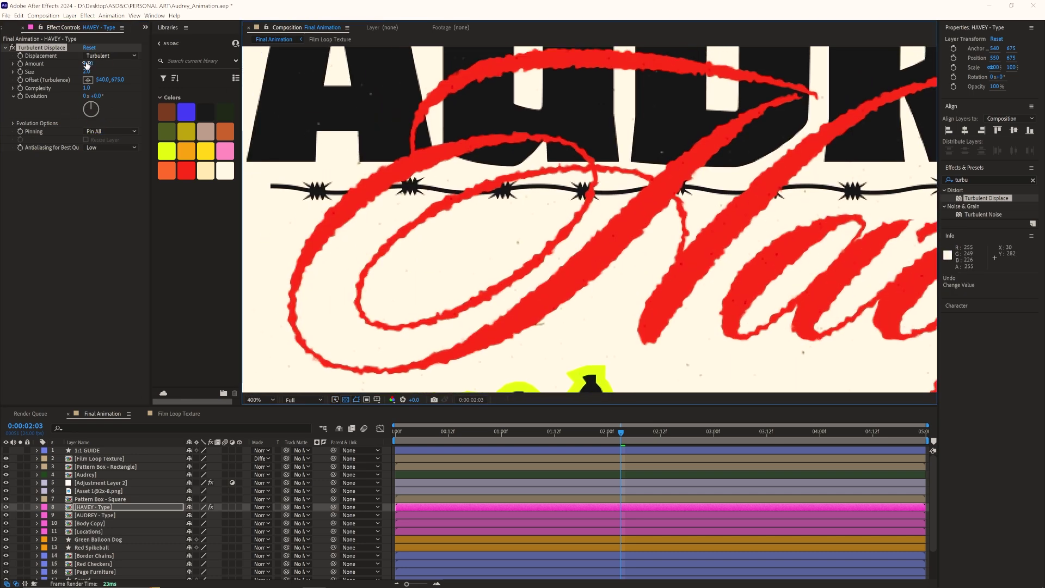
{"action": "left_click_drag", "start_coordinate": [78, 63], "coordinate": [55, 64]}
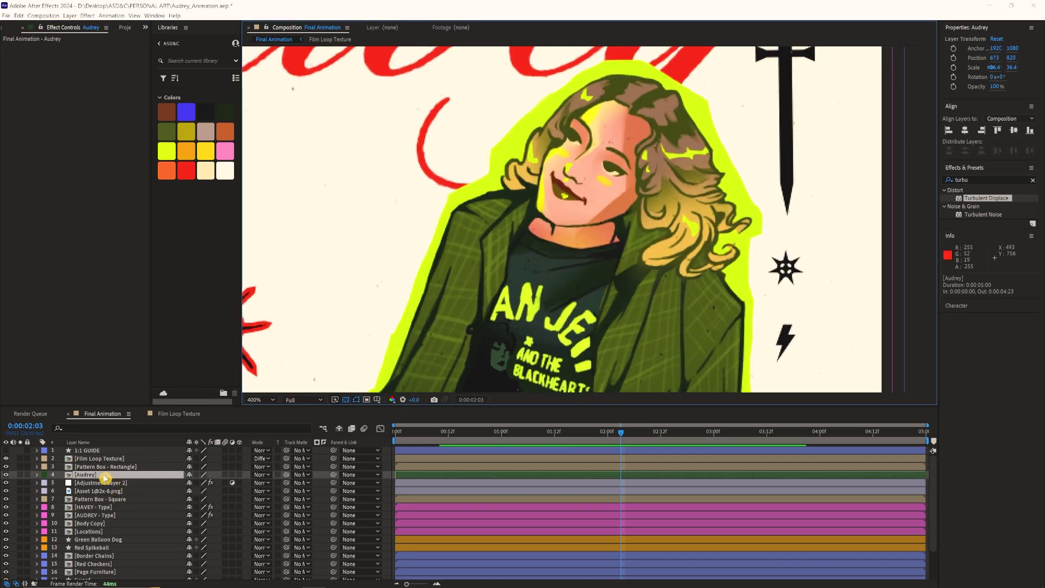
Paste the Turbulent Displace effect onto the portrait illustration layer and set its Amount to 68.
{"action": "key", "text": "ctrl+v"}
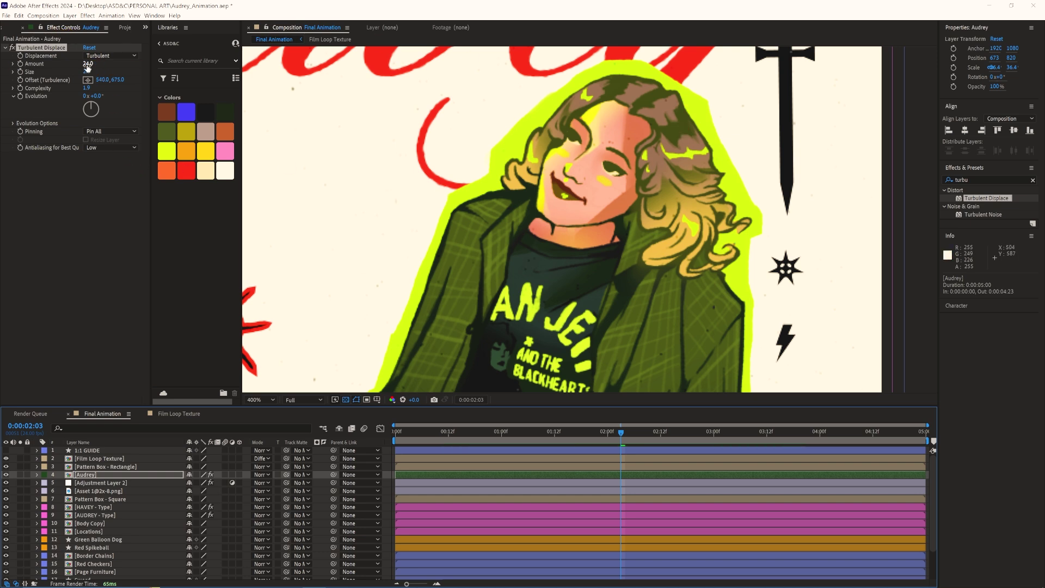
{"action": "left_click_drag", "start_coordinate": [612, 341], "coordinate": [617, 301]}
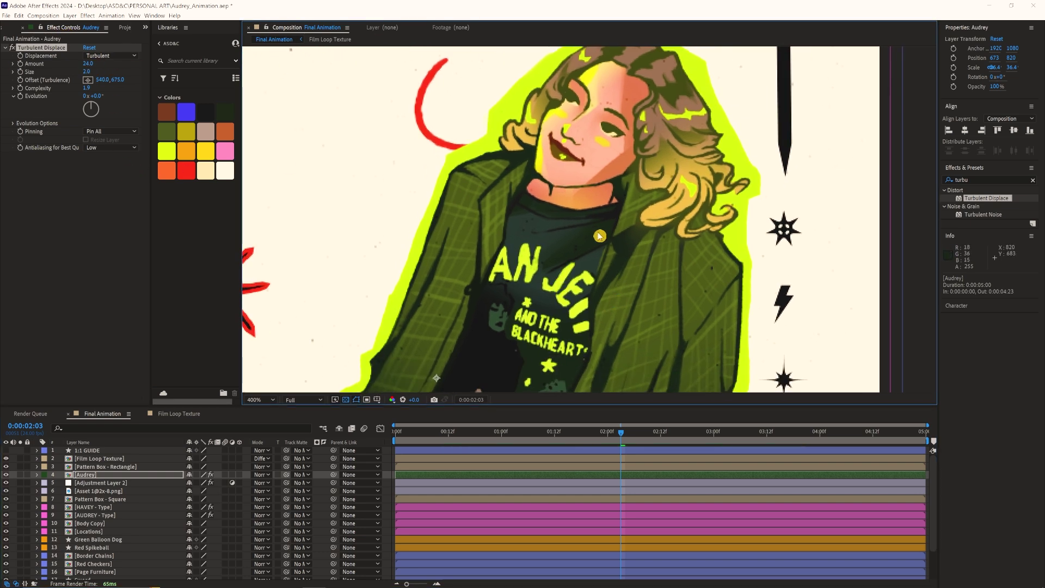
{"action": "left_click_drag", "start_coordinate": [598, 234], "coordinate": [608, 266]}
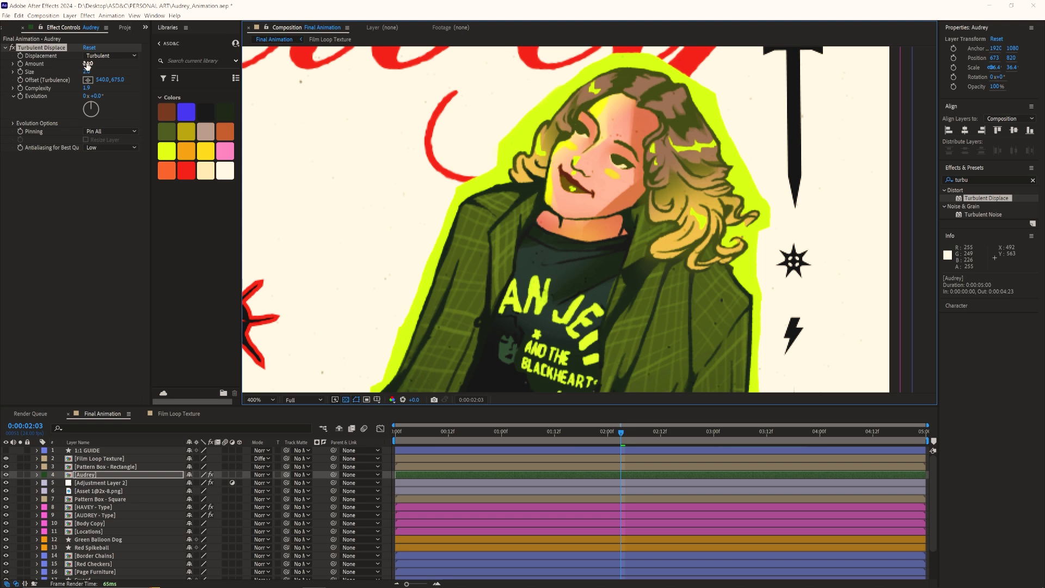
{"action": "left_click_drag", "start_coordinate": [88, 66], "coordinate": [93, 63]}
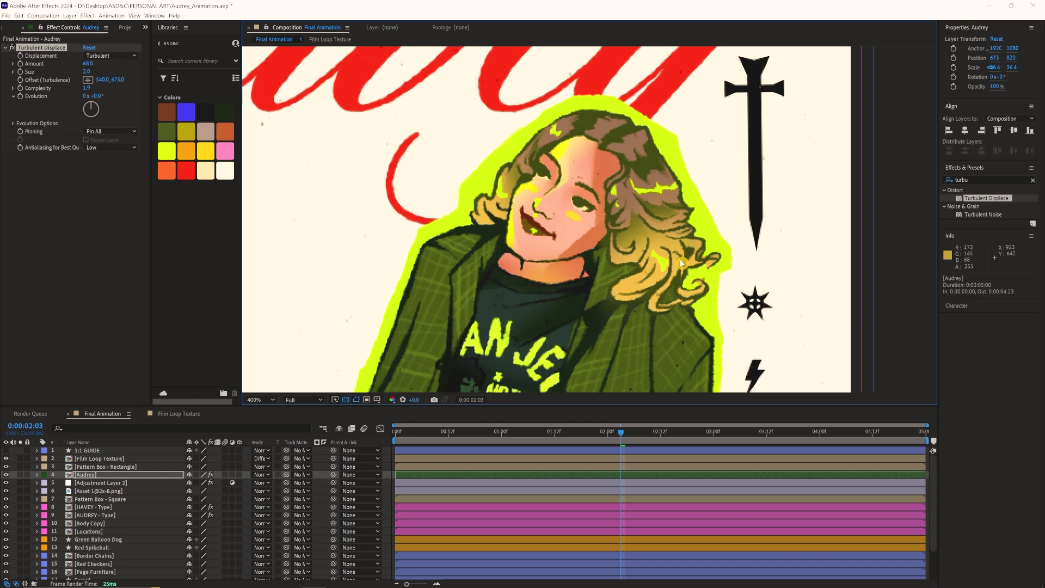
{"action": "scroll", "coordinate": [493, 259], "scroll_direction": "down", "scroll_amount": 5}
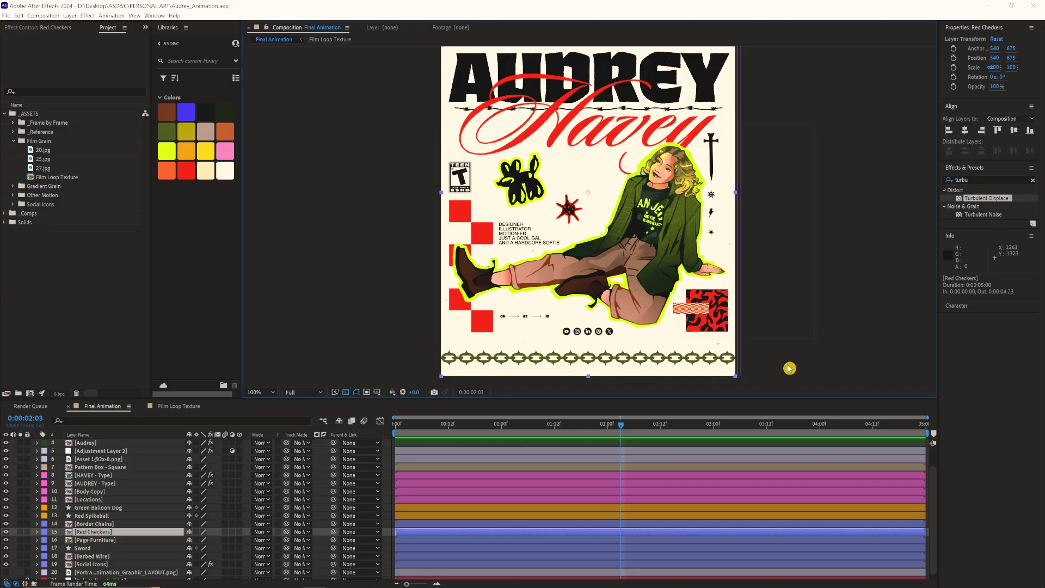
Inspect the red squares in the poster and open the Red Checkers composition.
{"action": "left_click_drag", "start_coordinate": [405, 280], "coordinate": [422, 267]}
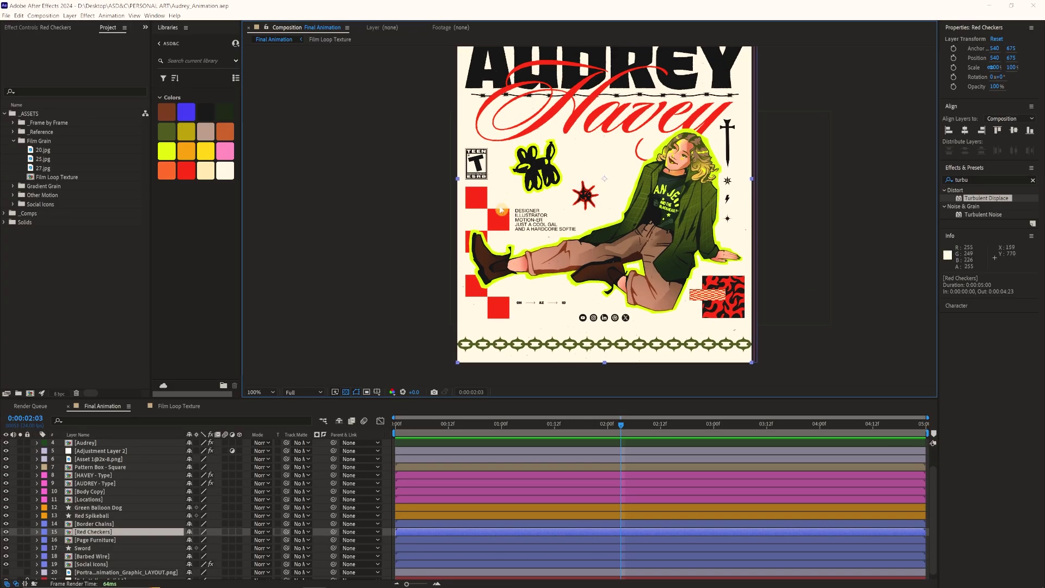
{"action": "scroll", "coordinate": [502, 210], "scroll_direction": "up", "scroll_amount": 2}
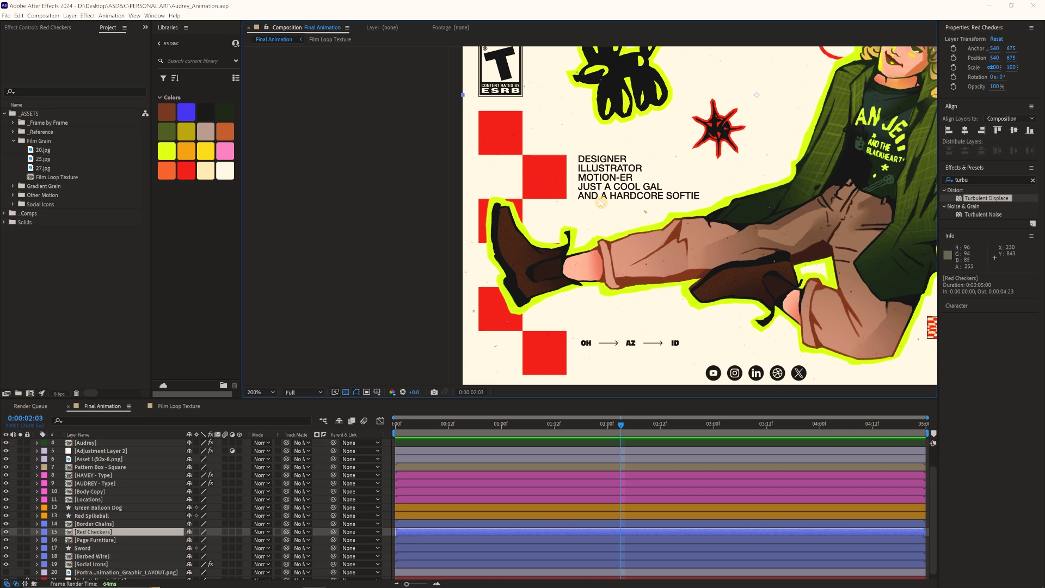
{"action": "scroll", "coordinate": [601, 202], "scroll_direction": "down", "scroll_amount": 2}
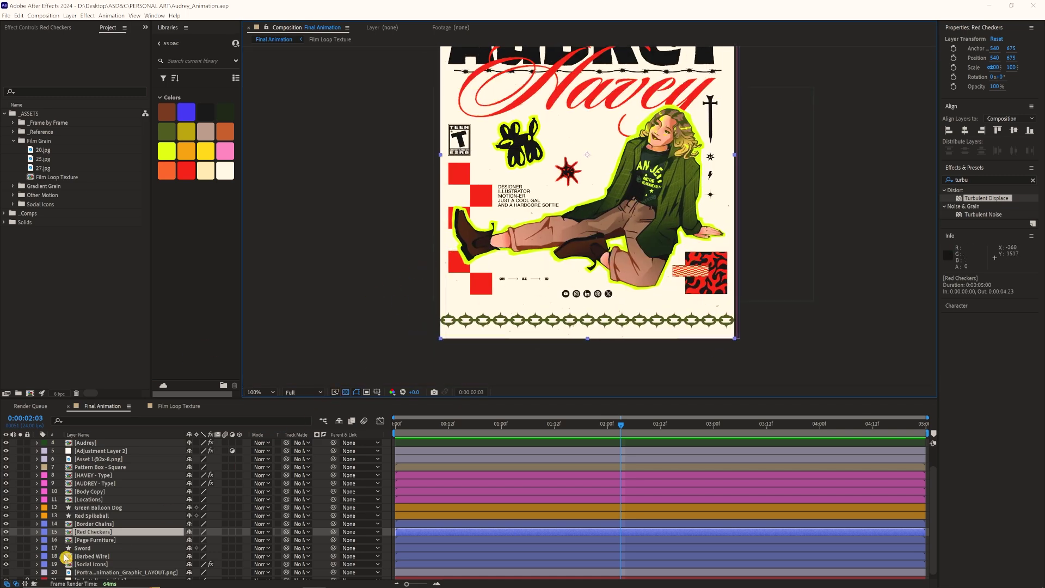
{"action": "double_click", "coordinate": [82, 532]}
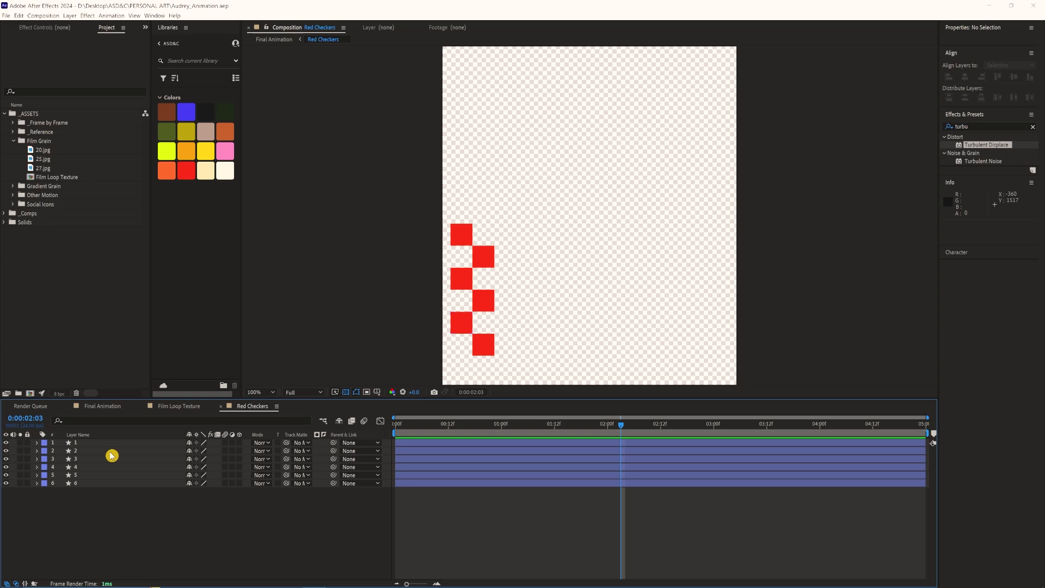
Add an adjustment layer above the squares in Red Checkers and apply Displacement Map to it.
{"action": "left_click", "coordinate": [111, 443]}
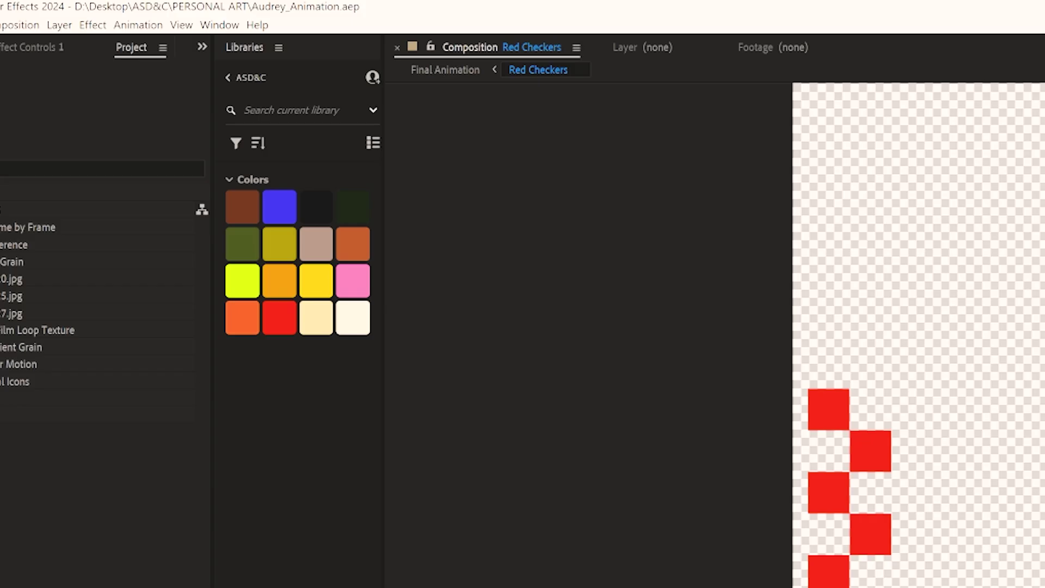
{"action": "left_click", "coordinate": [71, 16]}
{"action": "mouse_move", "coordinate": [70, 42]}
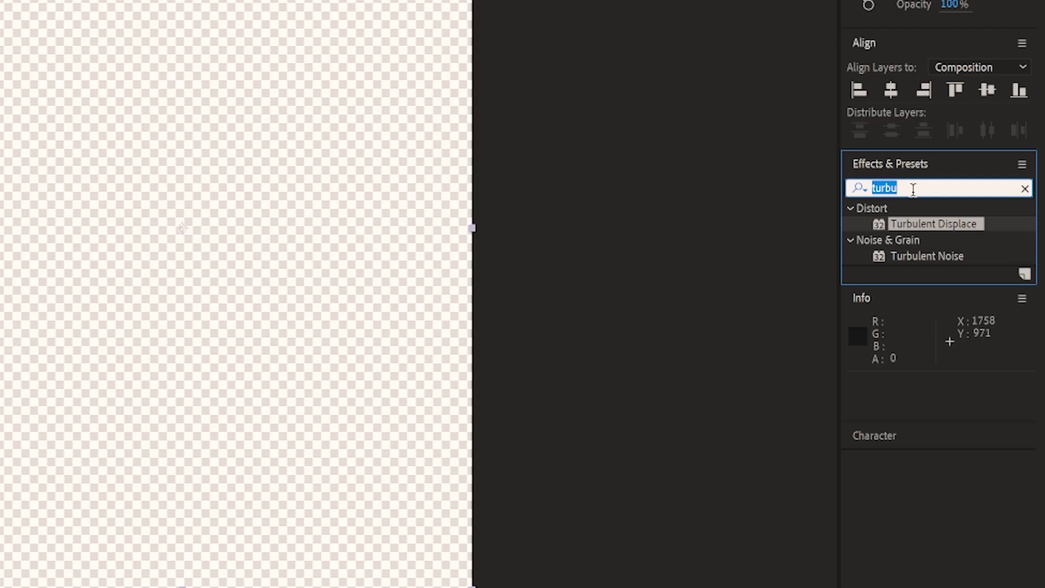
{"action": "type", "text": "displace"}
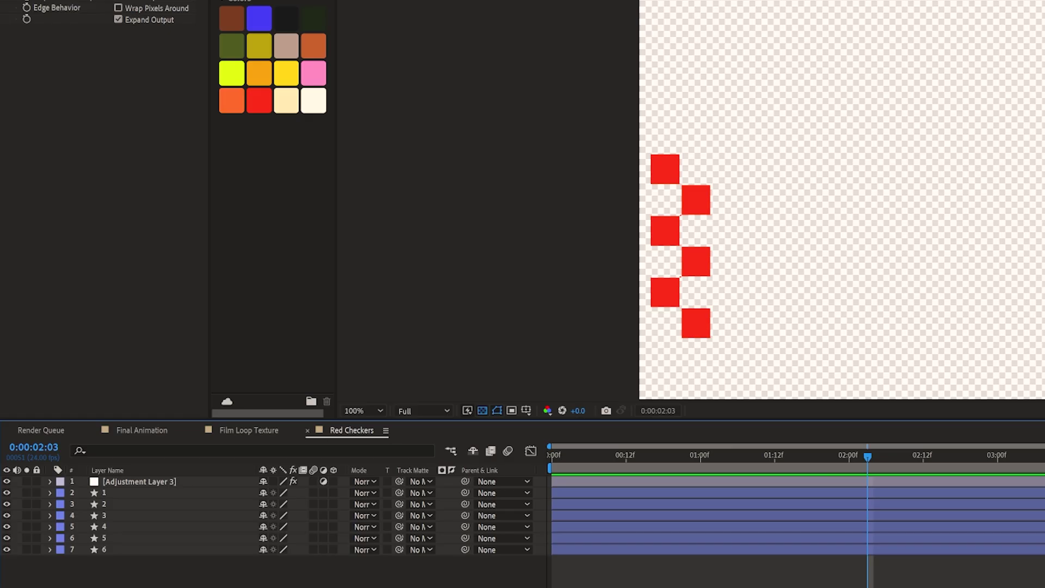
Add the Film Loop Texture composition from the project assets to the Red Checkers composition.
{"action": "left_click", "coordinate": [22, 0]}
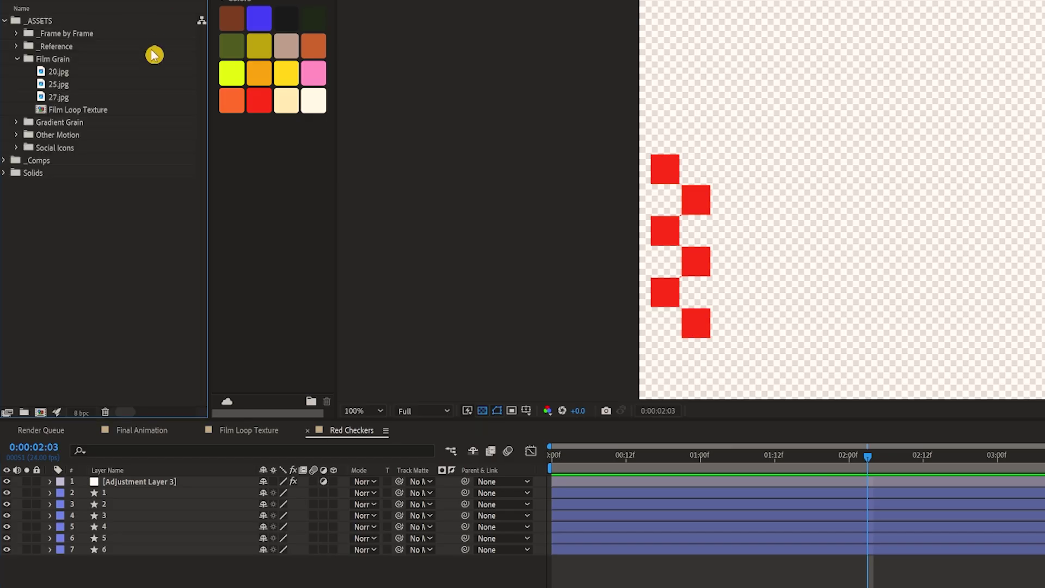
{"action": "left_click", "coordinate": [68, 110]}
{"action": "left_click_drag", "start_coordinate": [78, 114], "coordinate": [135, 584]}
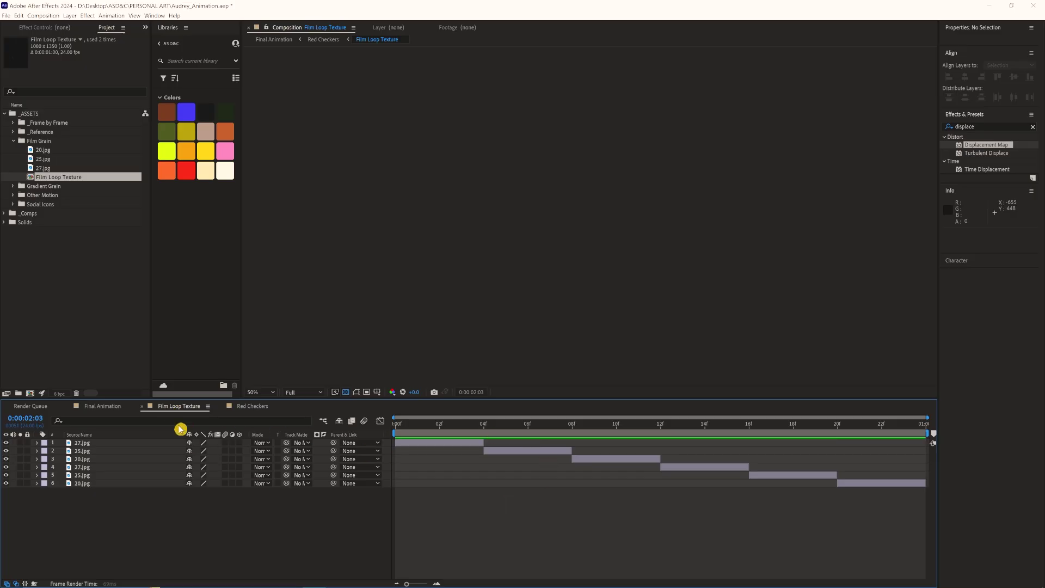
Copy the full-length Film Loop Texture layer from Final Animation into Red Checkers and place it beneath the squares.
{"action": "left_click", "coordinate": [102, 406]}
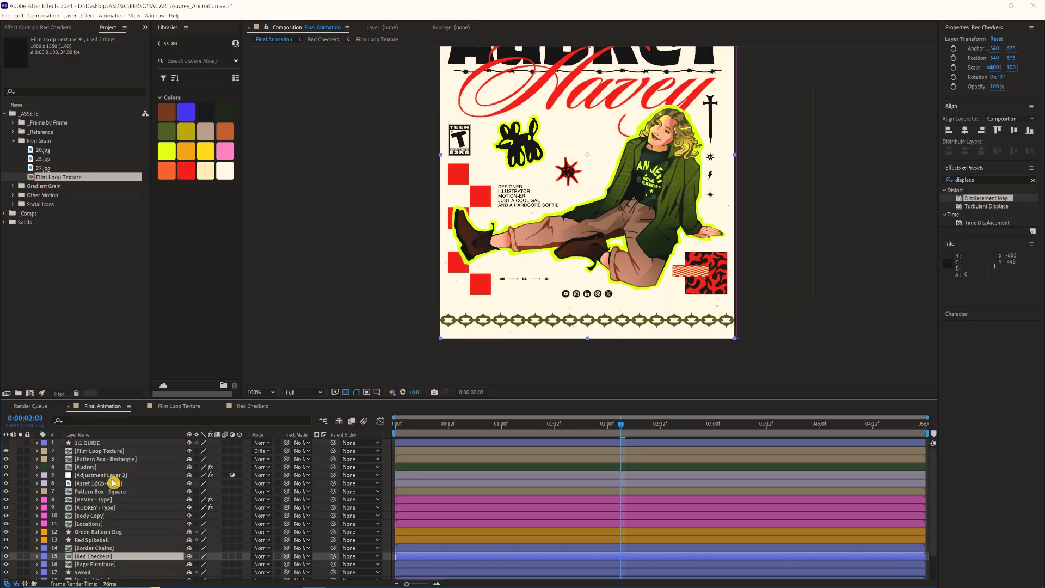
{"action": "left_click", "coordinate": [107, 451]}
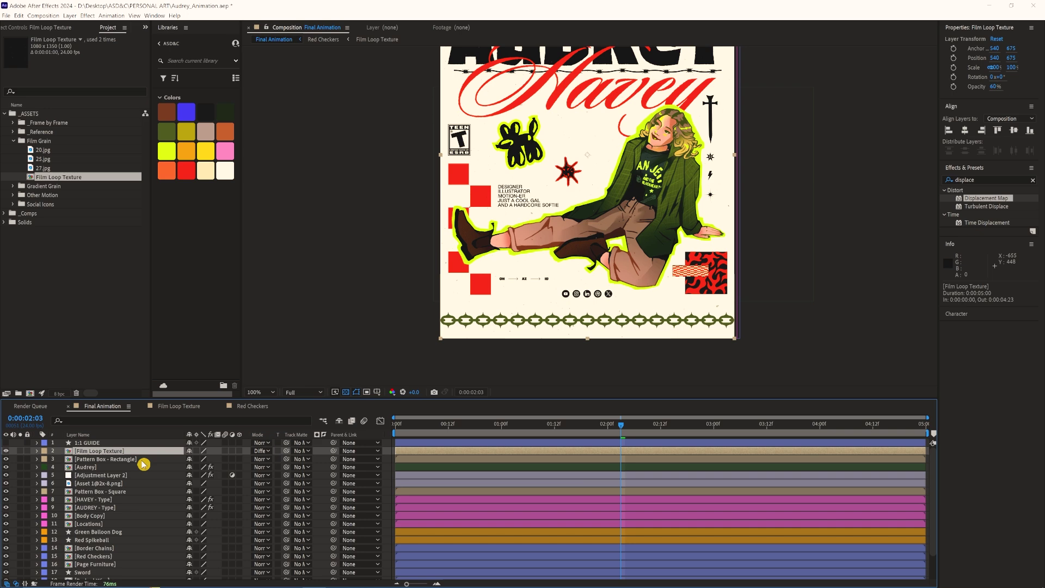
{"action": "key", "text": "ctrl+c"}
{"action": "left_click", "coordinate": [256, 406]}
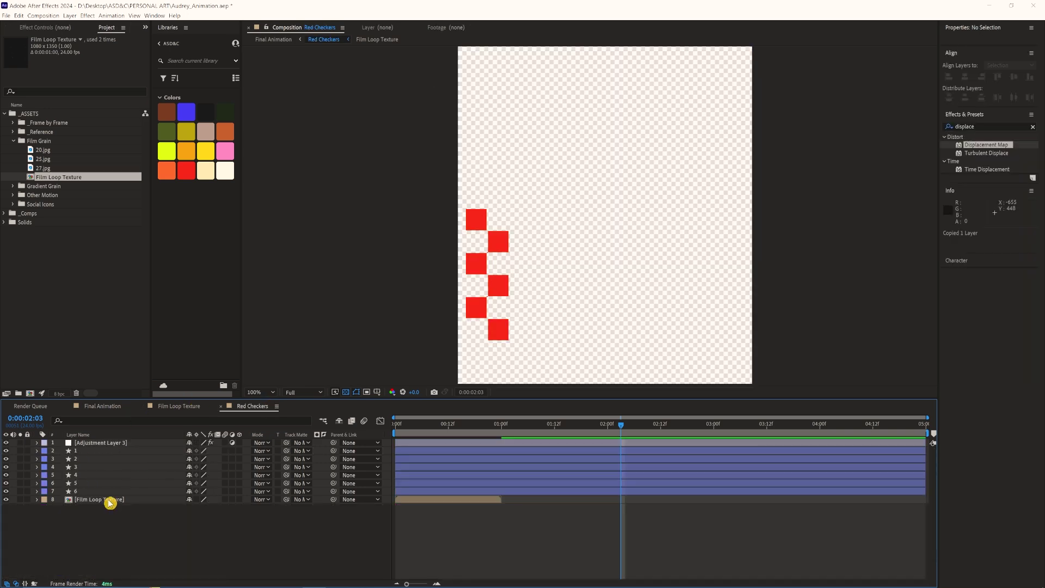
{"action": "key", "text": "ctrl+v"}
{"action": "left_click_drag", "start_coordinate": [117, 444], "coordinate": [128, 518]}
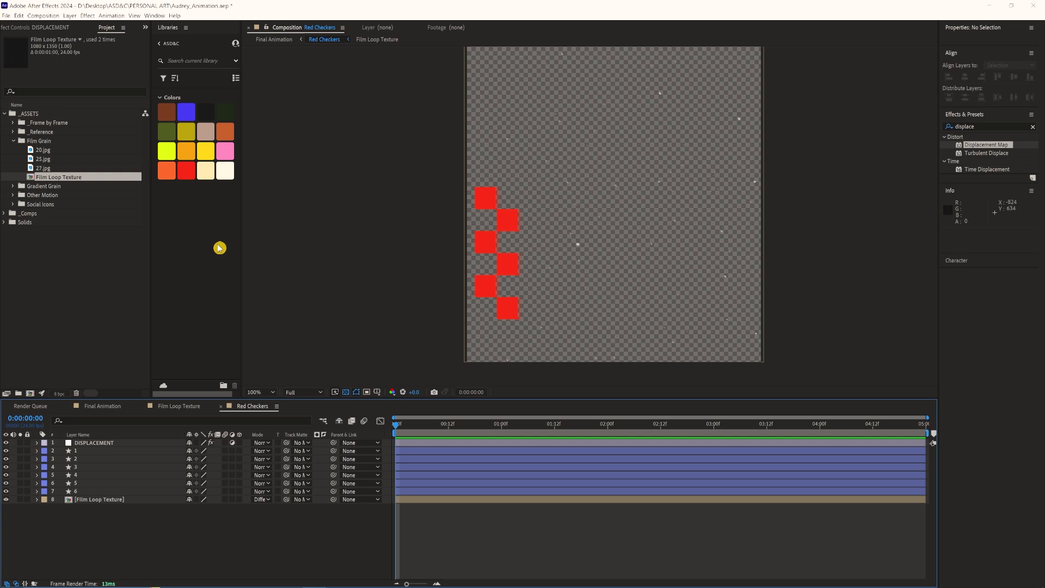
Set the DISPLACEMENT layer's Displacement Map to use Film Loop Texture as its map layer, read with Effects & Masks.
{"action": "left_click", "coordinate": [105, 446]}
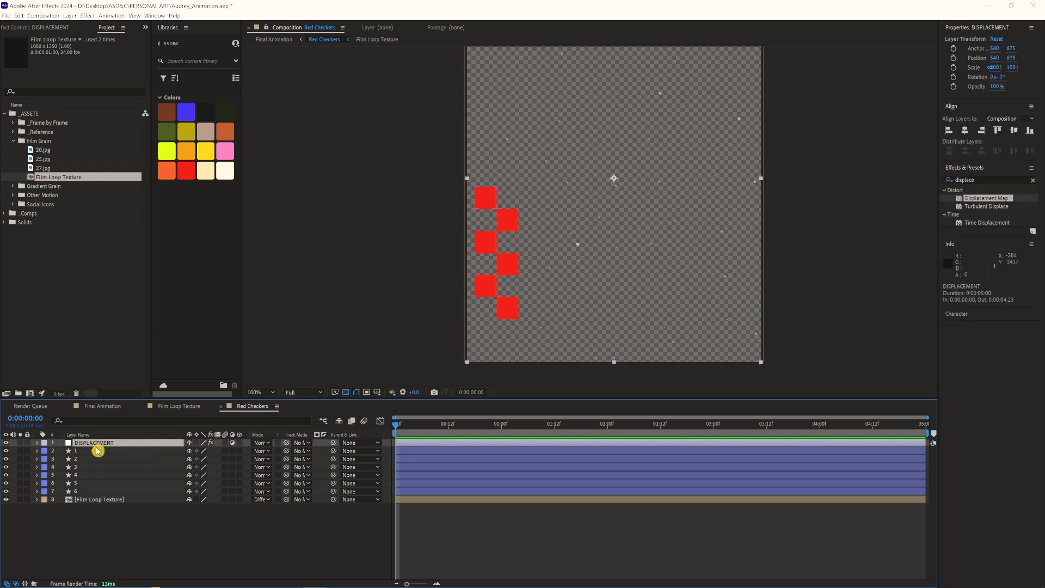
{"action": "left_click", "coordinate": [146, 28]}
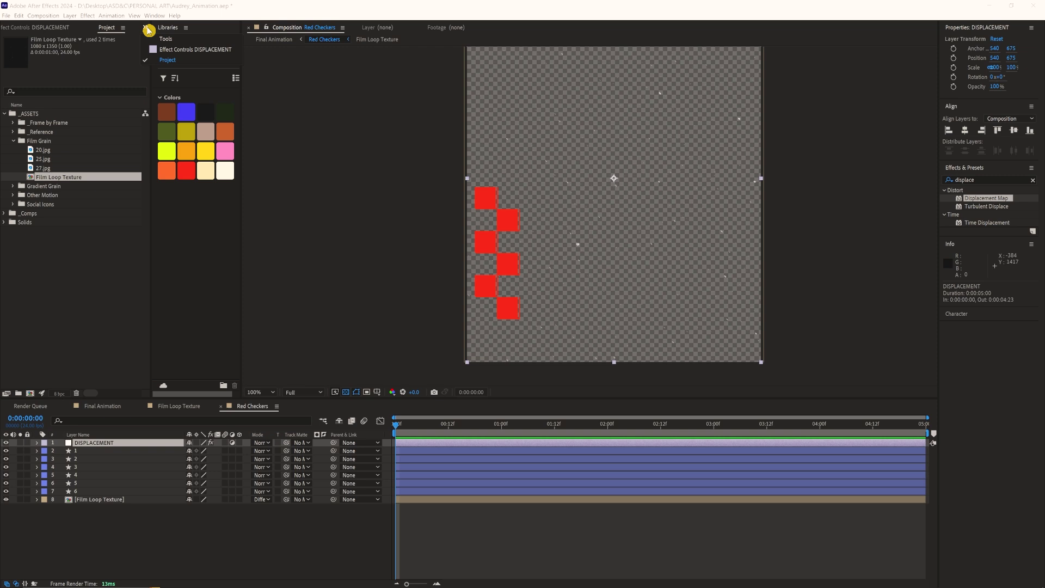
{"action": "left_click", "coordinate": [164, 48]}
{"action": "left_click", "coordinate": [138, 452]}
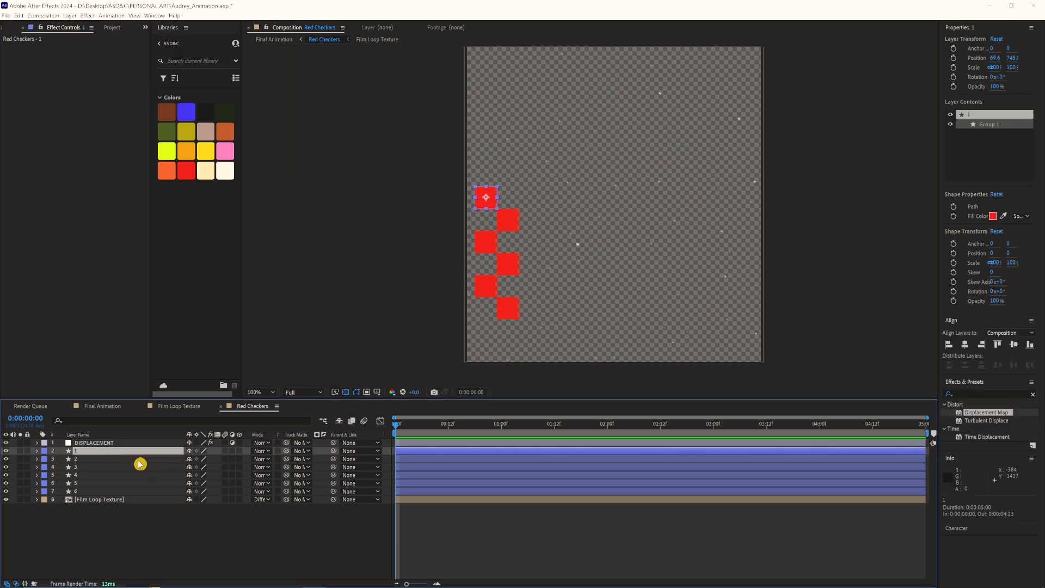
{"action": "left_click", "coordinate": [109, 498]}
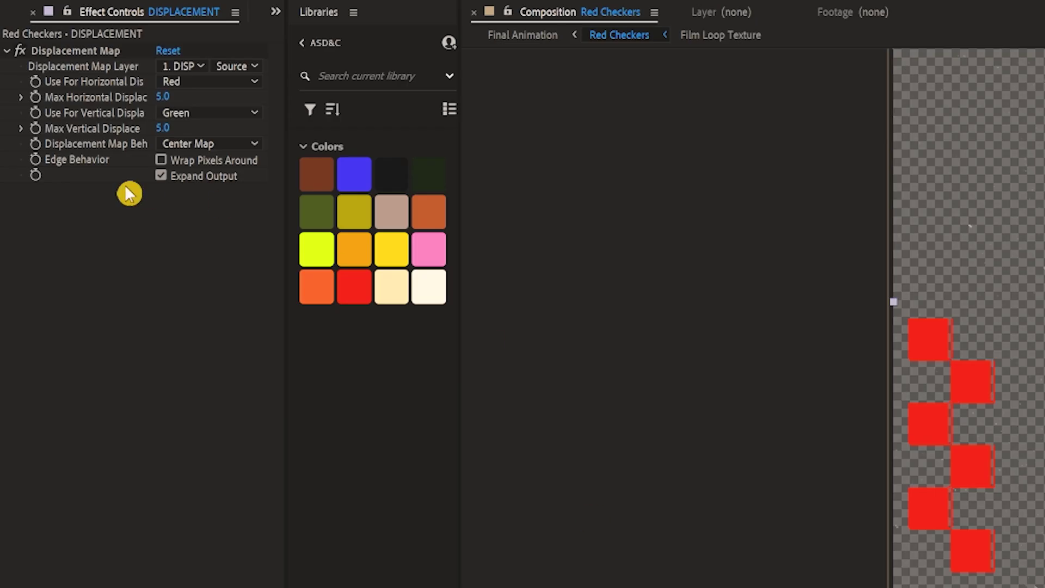
{"action": "left_click", "coordinate": [191, 66]}
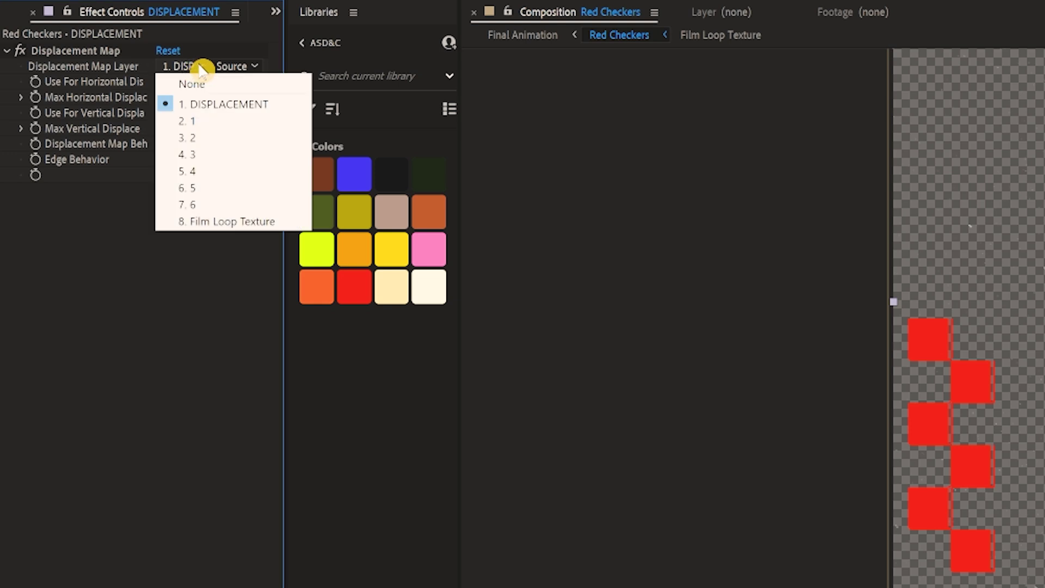
{"action": "left_click", "coordinate": [208, 225]}
{"action": "left_click", "coordinate": [238, 66]}
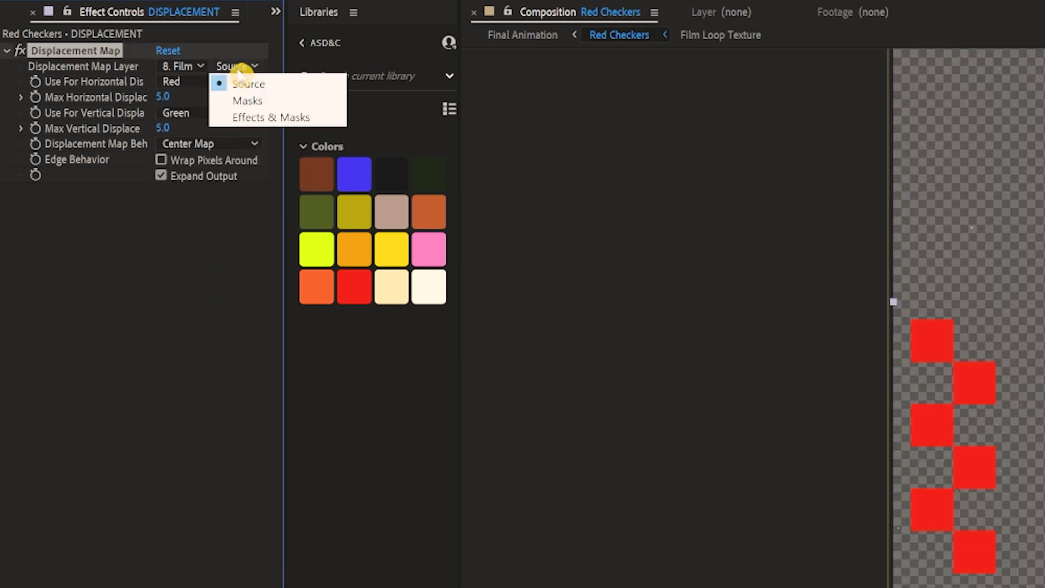
{"action": "left_click", "coordinate": [250, 118]}
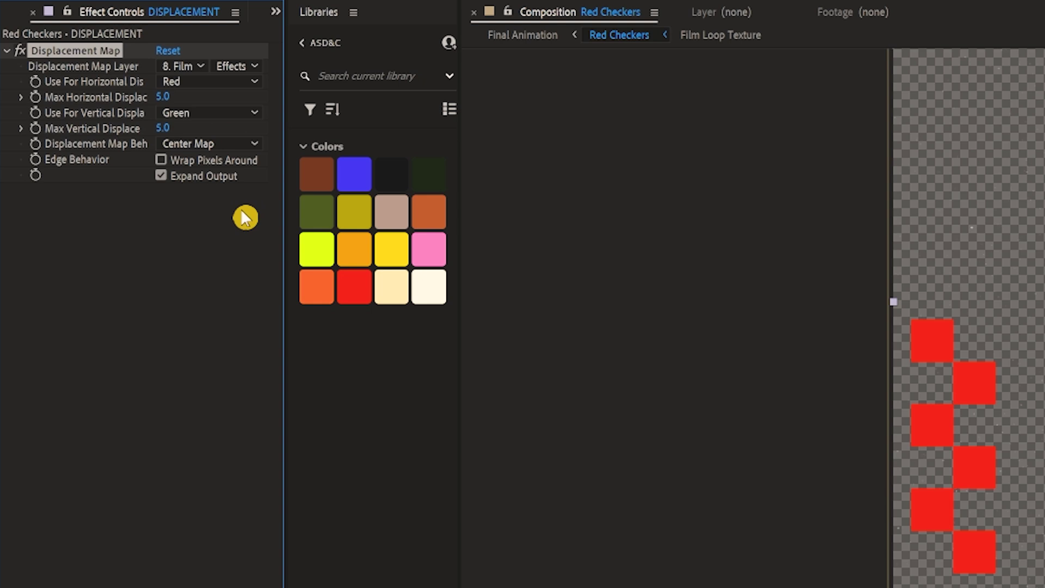
Base horizontal and vertical displacement on Luminance and set both maximum displacement values to 14.
{"action": "left_click", "coordinate": [188, 82]}
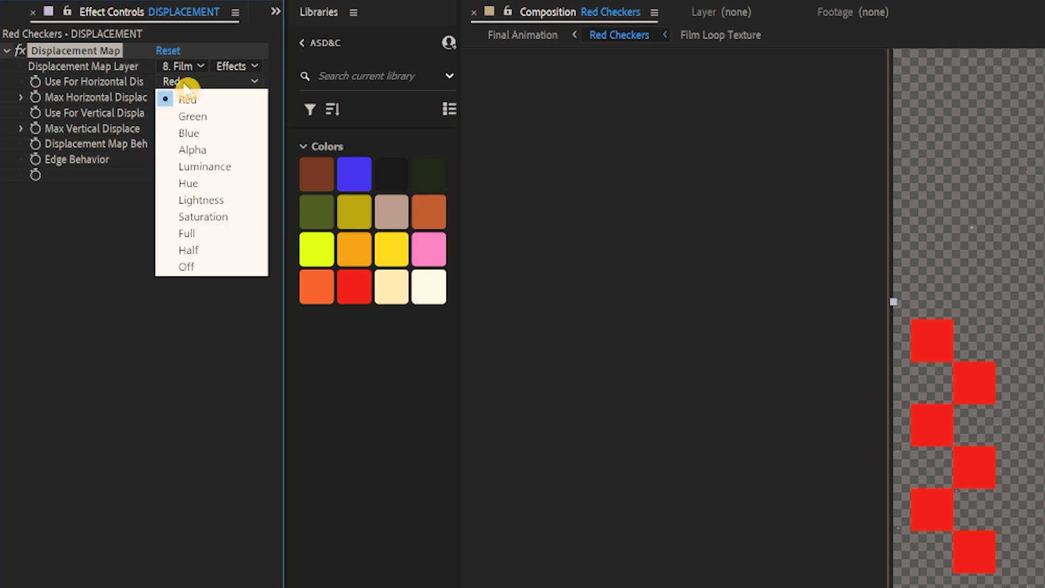
{"action": "left_click", "coordinate": [210, 165]}
{"action": "left_click", "coordinate": [260, 112]}
{"action": "left_click", "coordinate": [240, 198]}
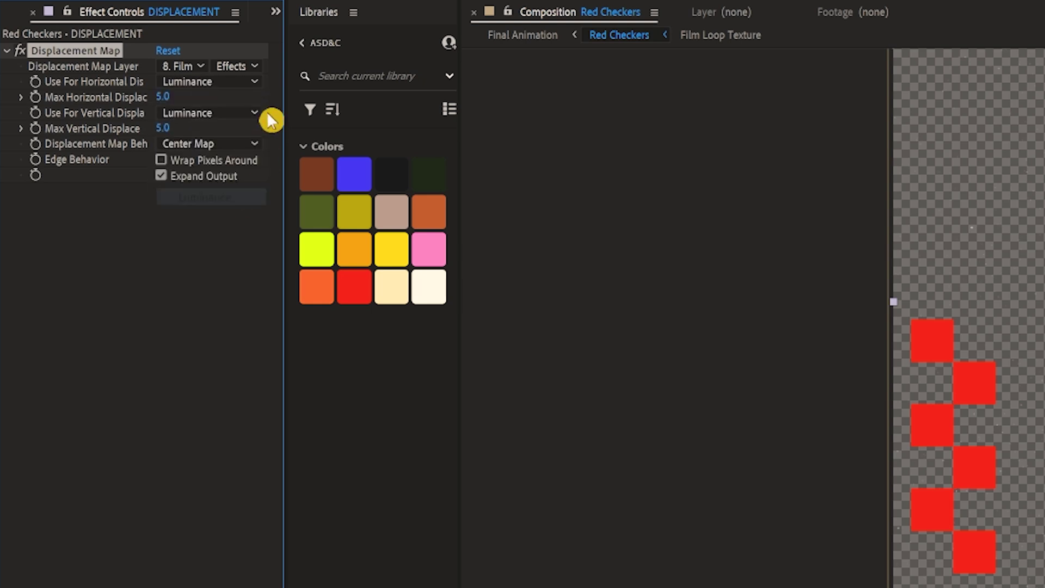
{"action": "left_click_drag", "start_coordinate": [84, 91], "coordinate": [90, 92]}
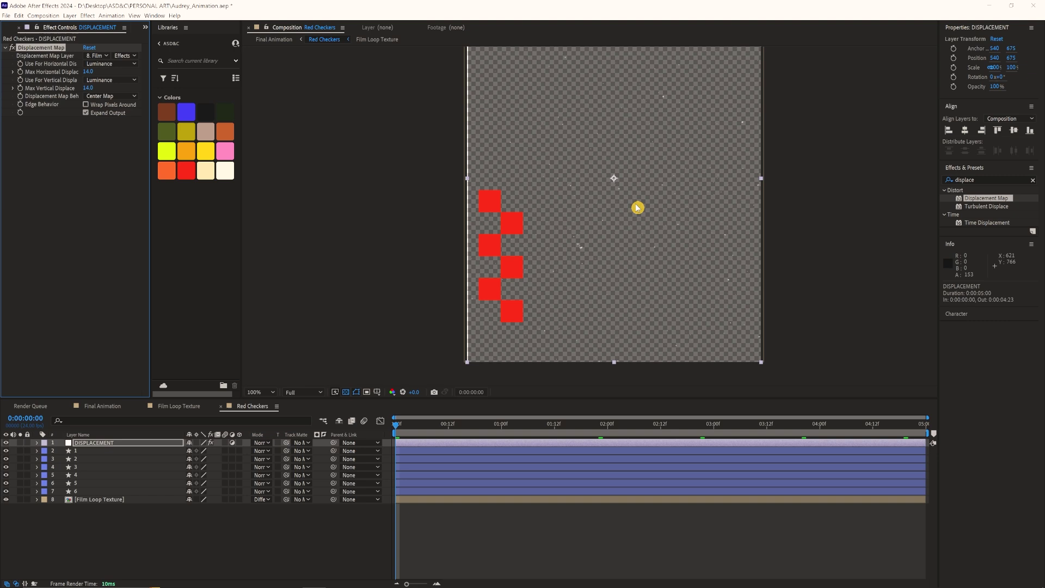
Hide the Film Loop Texture layer in Red Checkers and play back the animation to check the displaced square edges.
{"action": "scroll", "coordinate": [637, 208], "scroll_direction": "up", "scroll_amount": 1}
{"action": "left_click_drag", "start_coordinate": [548, 220], "coordinate": [656, 170]}
{"action": "left_click", "coordinate": [6, 500]}
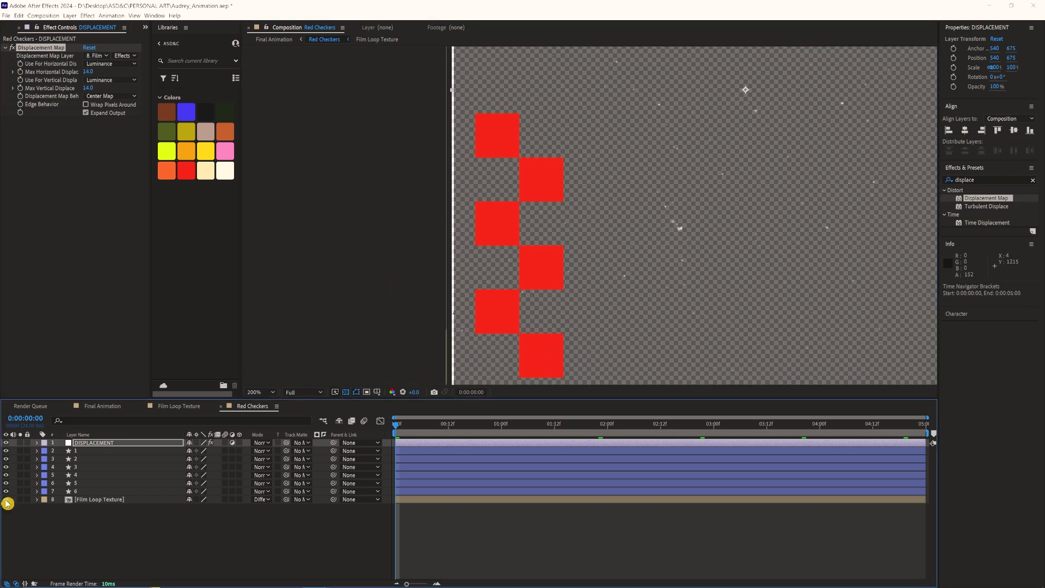
{"action": "left_click", "coordinate": [6, 500]}
{"action": "scroll", "coordinate": [401, 294], "scroll_direction": "up", "scroll_amount": 2}
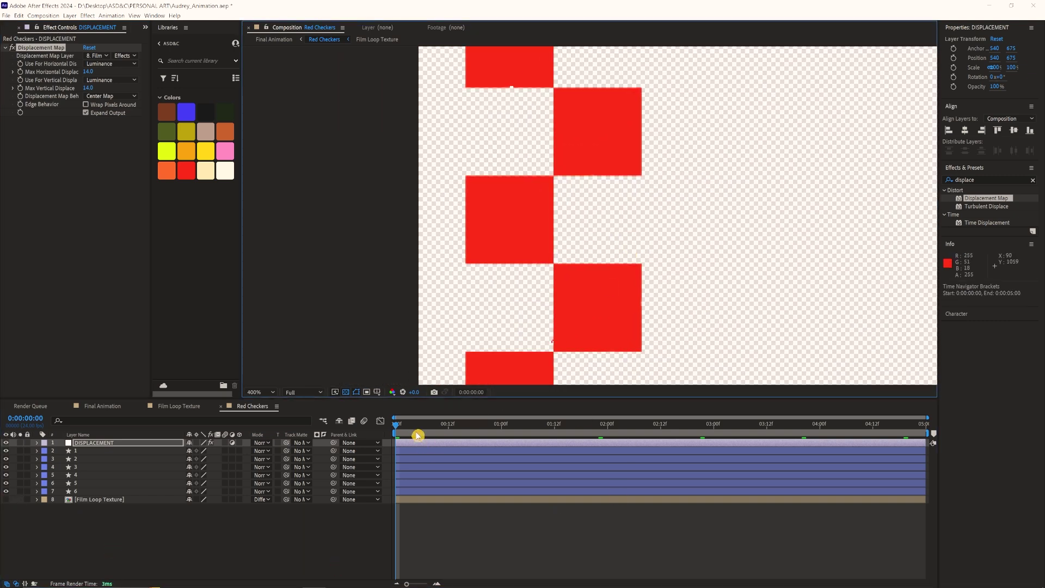
{"action": "left_click_drag", "start_coordinate": [418, 435], "coordinate": [630, 425]}
{"action": "key", "text": "space"}
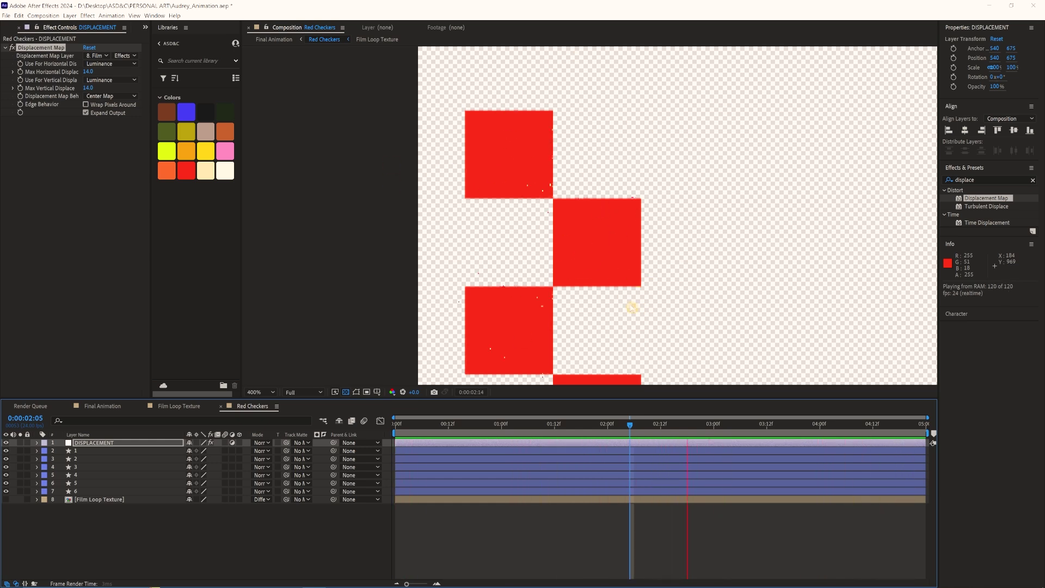
{"action": "scroll", "coordinate": [585, 292], "scroll_direction": "down", "scroll_amount": 2}
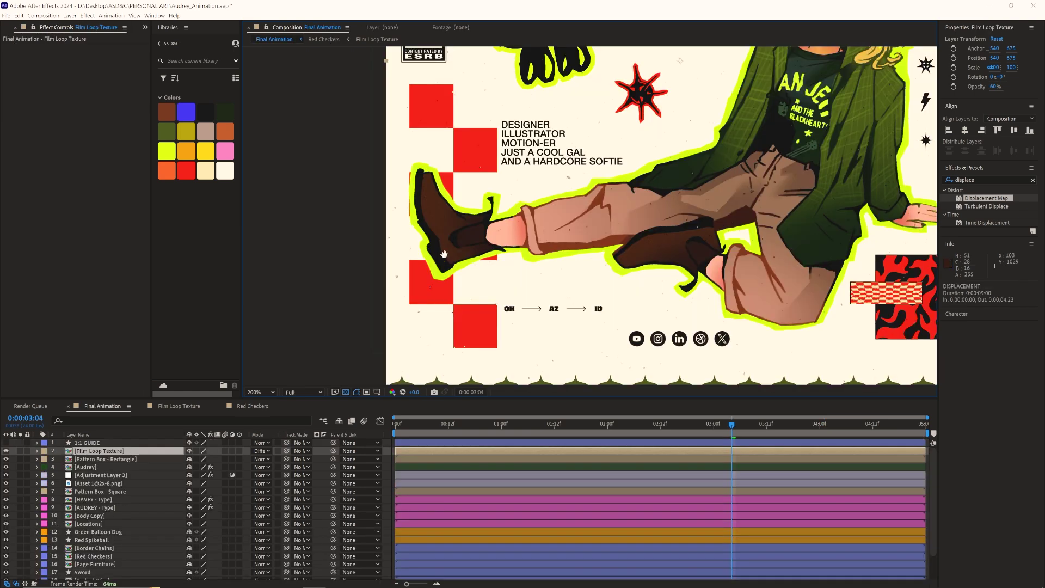
{"action": "left_click_drag", "start_coordinate": [475, 347], "coordinate": [469, 370]}
{"action": "scroll", "coordinate": [451, 260], "scroll_direction": "down", "scroll_amount": 1}
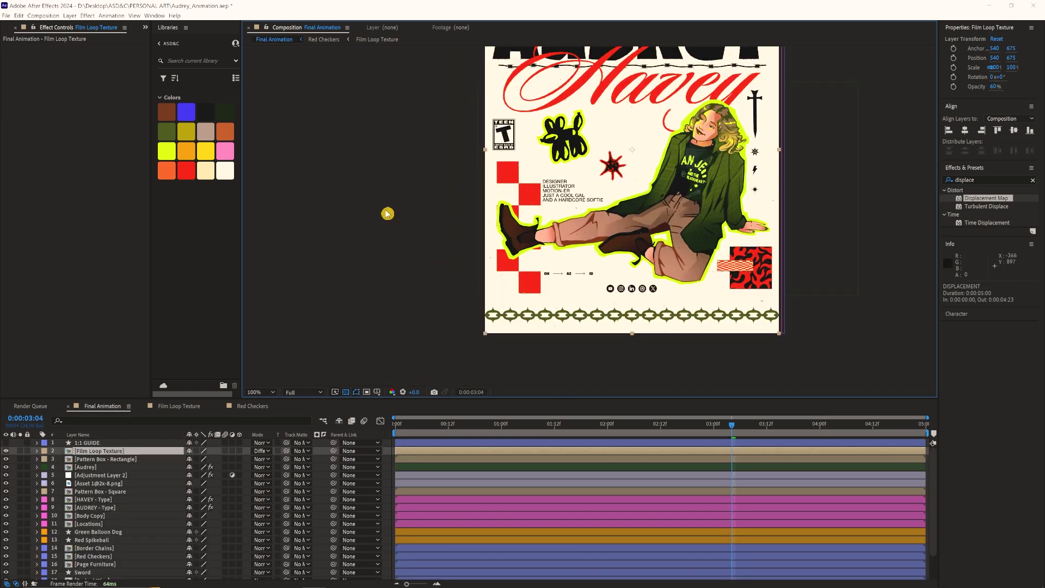
Show the layout reference image in Final Animation and nudge the Red Checkers layer left and up to match its squares.
{"action": "left_click_drag", "start_coordinate": [501, 201], "coordinate": [525, 224]}
{"action": "key", "text": "period"}
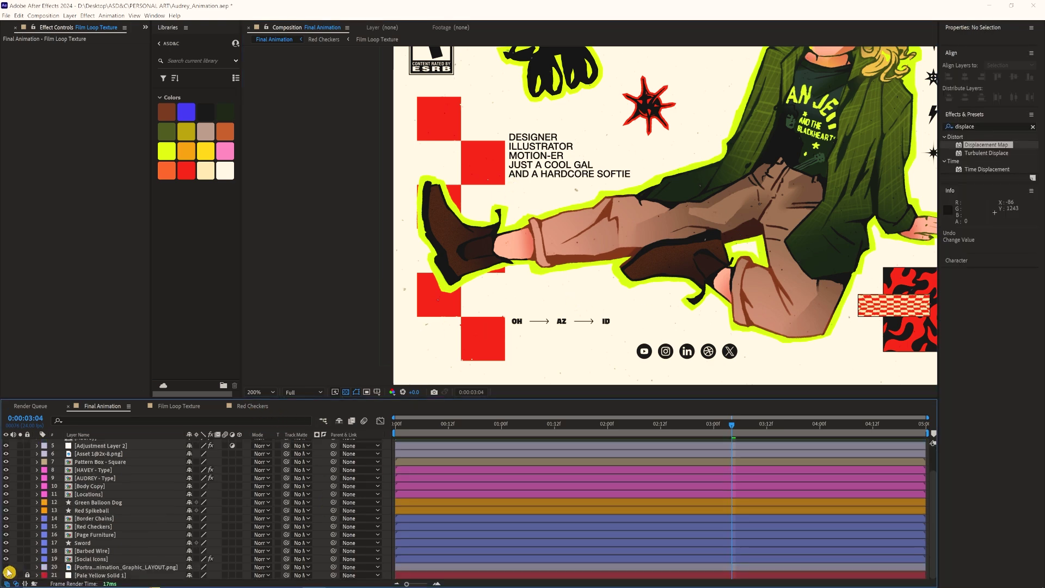
{"action": "left_click", "coordinate": [7, 567]}
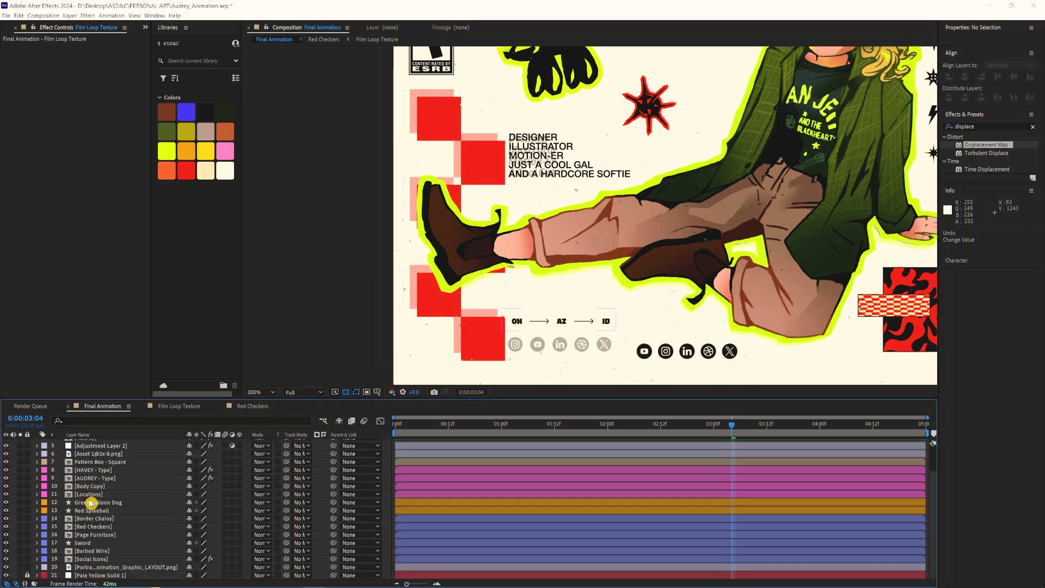
{"action": "left_click_drag", "start_coordinate": [638, 207], "coordinate": [660, 214]}
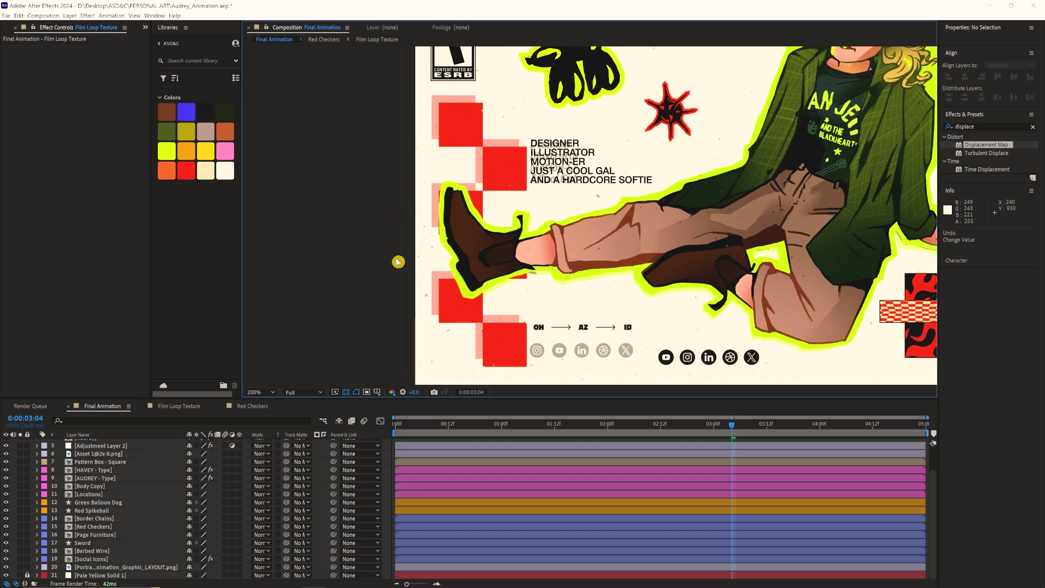
{"action": "scroll", "coordinate": [99, 502], "scroll_direction": "up", "scroll_amount": 2}
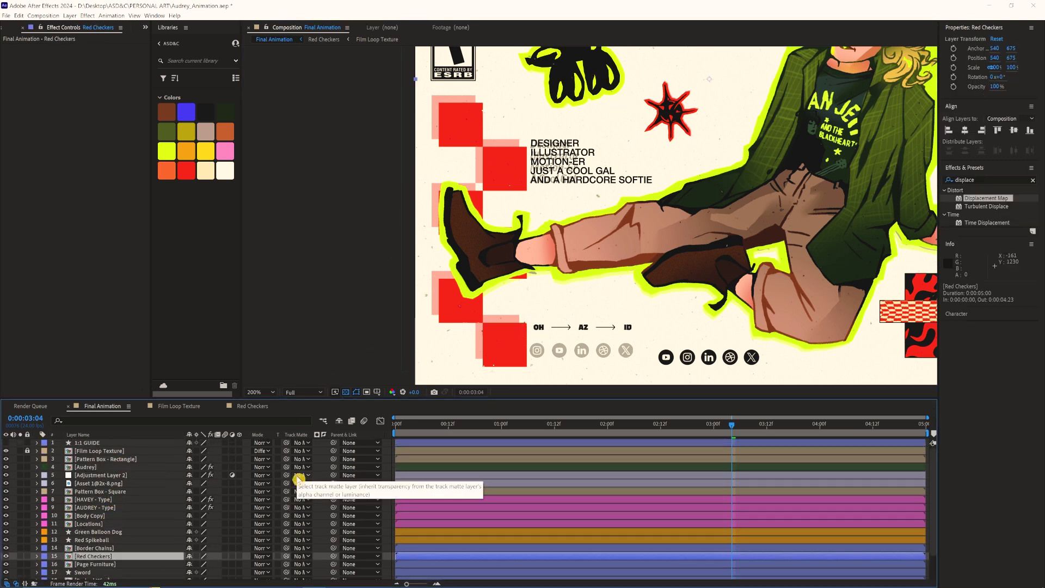
{"action": "key", "text": "shift+Left"}
{"action": "key", "text": "shift+Left"}
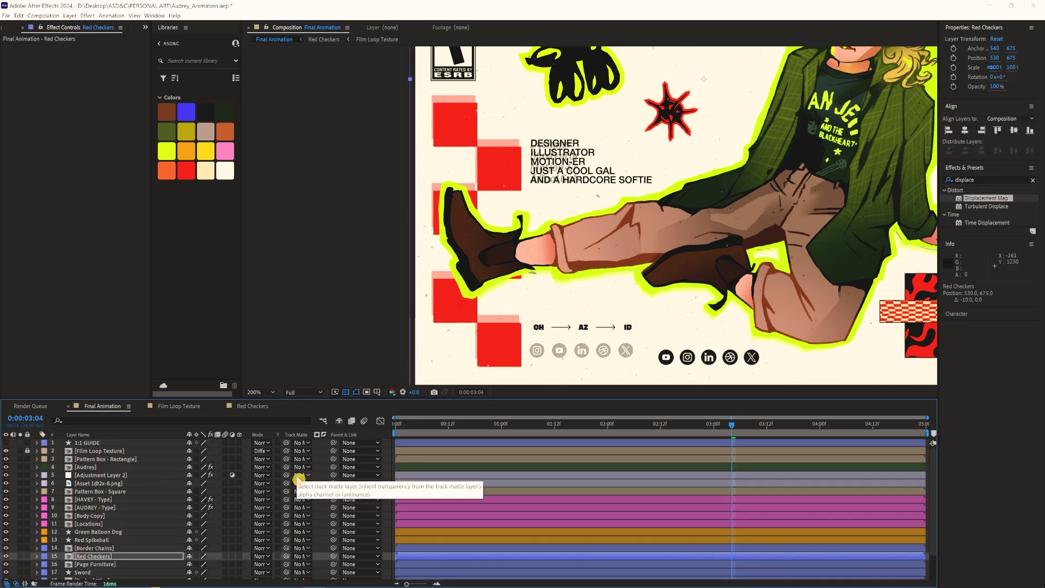
{"action": "key", "text": "Right"}
{"action": "key", "text": "shift+Up"}
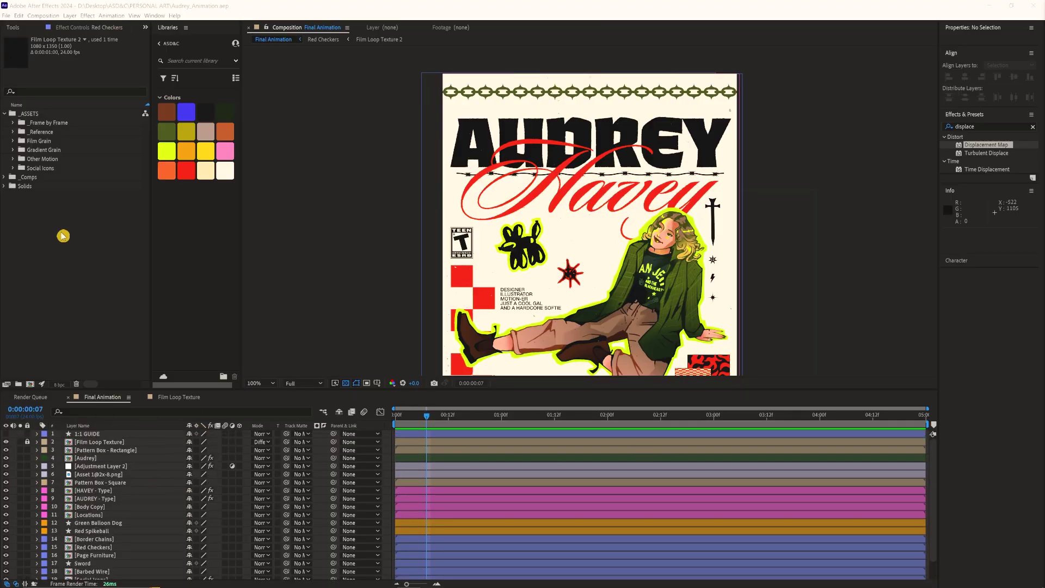
Create one composition from the images grain 01.png, grain 02.png and grain 03.png in the Gradient Grain folder.
{"action": "left_click_drag", "start_coordinate": [560, 150], "coordinate": [557, 155]}
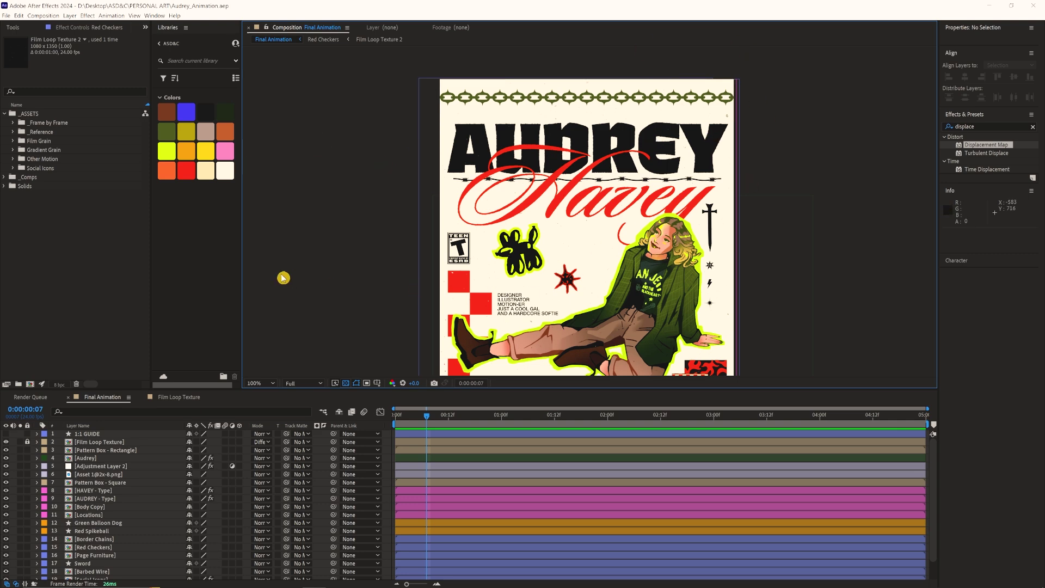
{"action": "scroll", "coordinate": [549, 129], "scroll_direction": "up", "scroll_amount": 3}
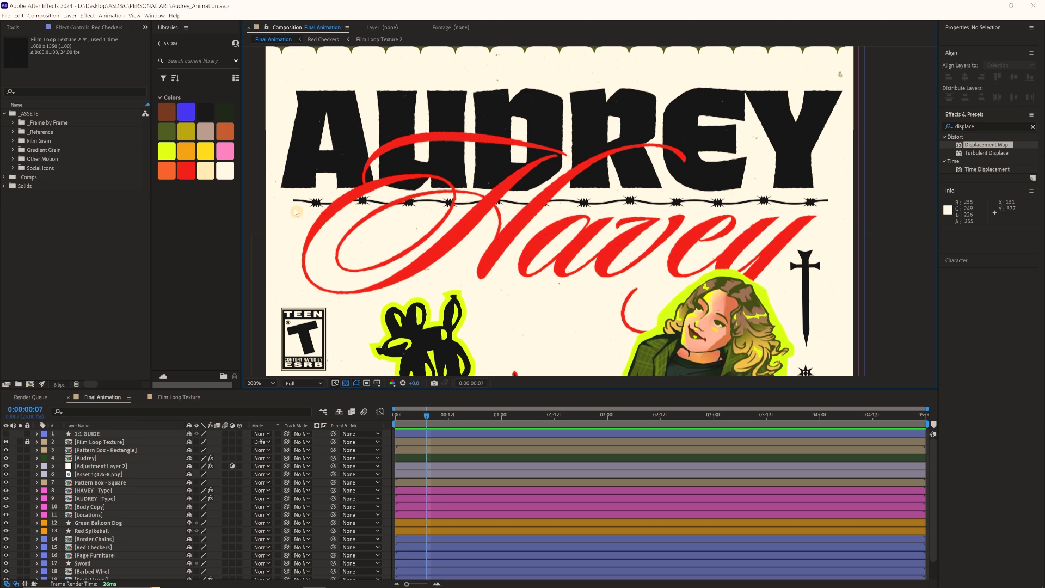
{"action": "left_click", "coordinate": [16, 157]}
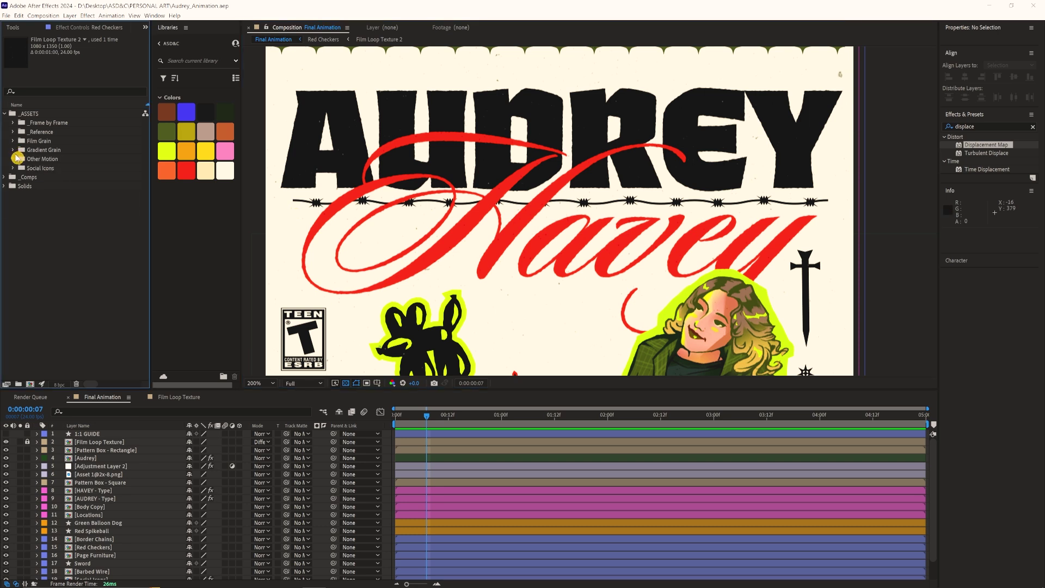
{"action": "left_click", "coordinate": [14, 151]}
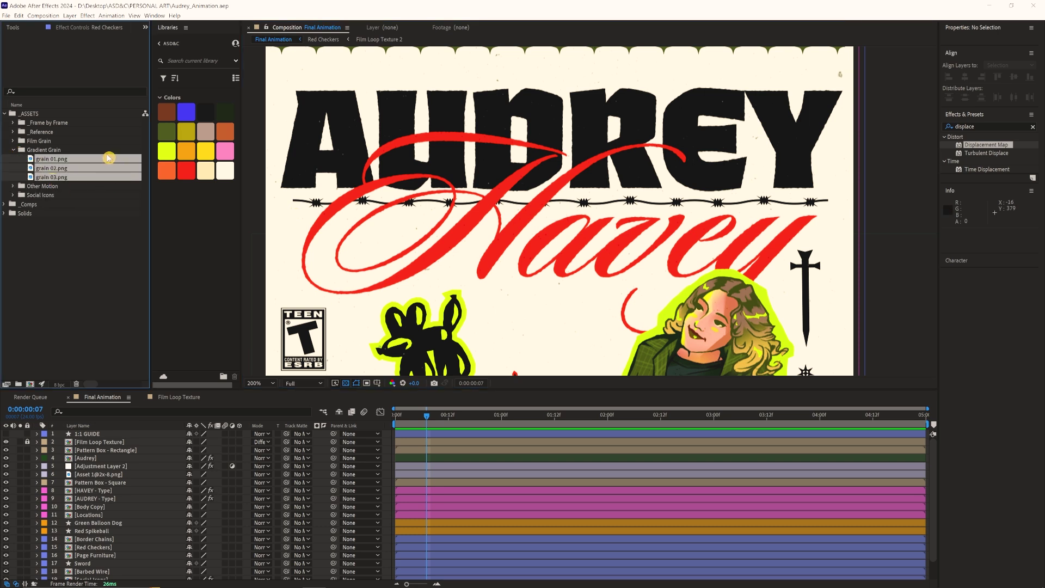
{"action": "left_click", "coordinate": [68, 161]}
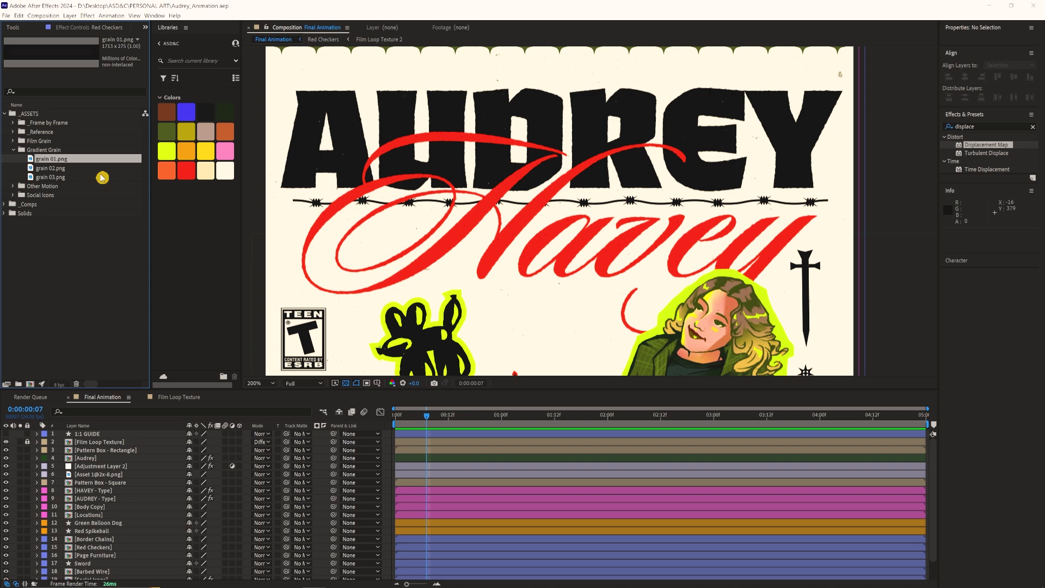
{"action": "left_click", "coordinate": [68, 177], "text": "shift"}
{"action": "right_click", "coordinate": [79, 176]}
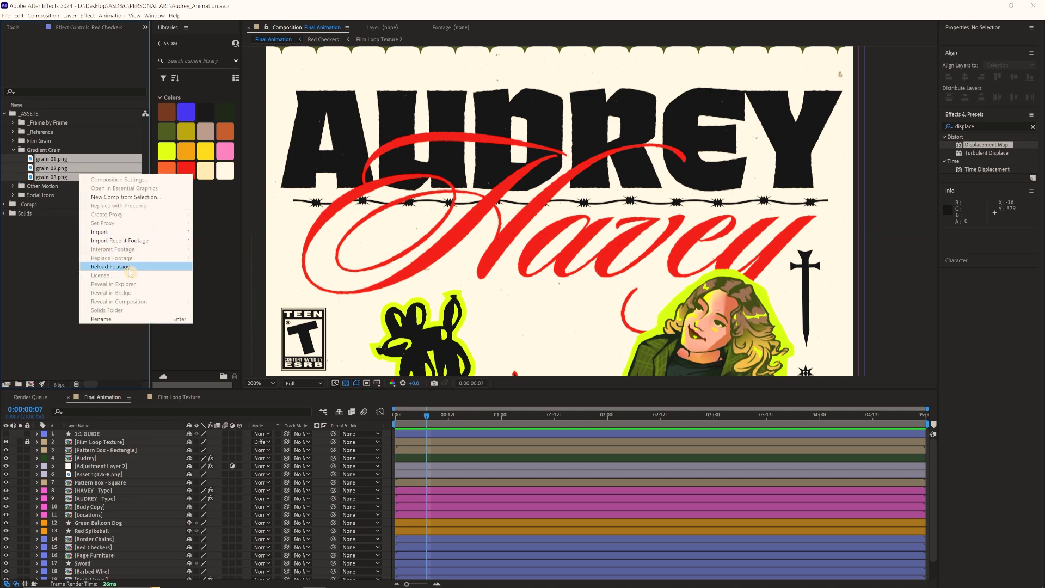
{"action": "left_click", "coordinate": [124, 197]}
{"action": "left_click", "coordinate": [561, 391]}
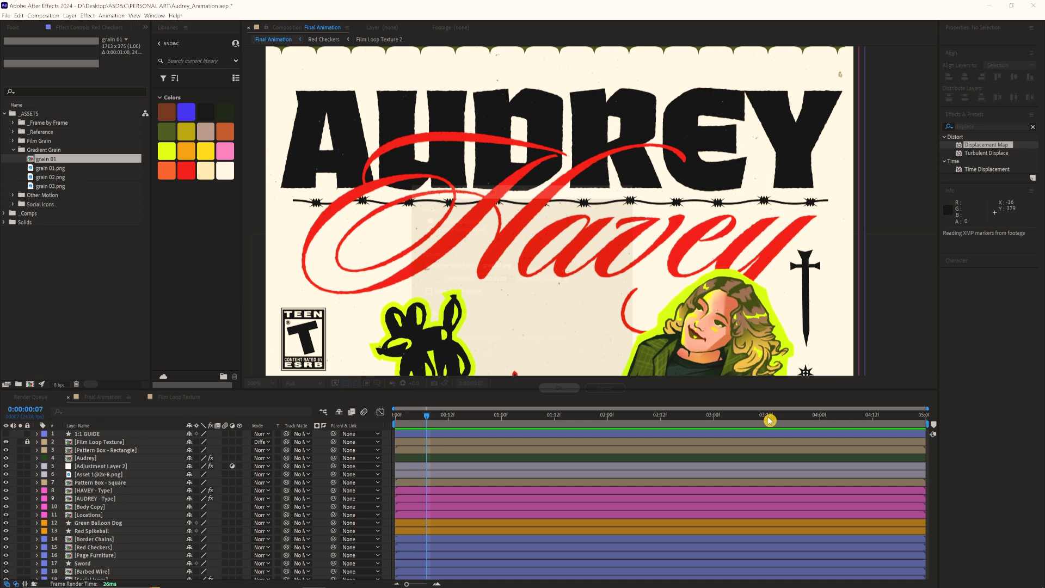
Move the playhead to frame 2 in the grain 01 composition and examine the grainy edges of the gradient up close.
{"action": "left_click_drag", "start_coordinate": [532, 323], "coordinate": [555, 335]}
{"action": "scroll", "coordinate": [556, 322], "scroll_direction": "down", "scroll_amount": 1}
{"action": "left_click_drag", "start_coordinate": [613, 299], "coordinate": [614, 312]}
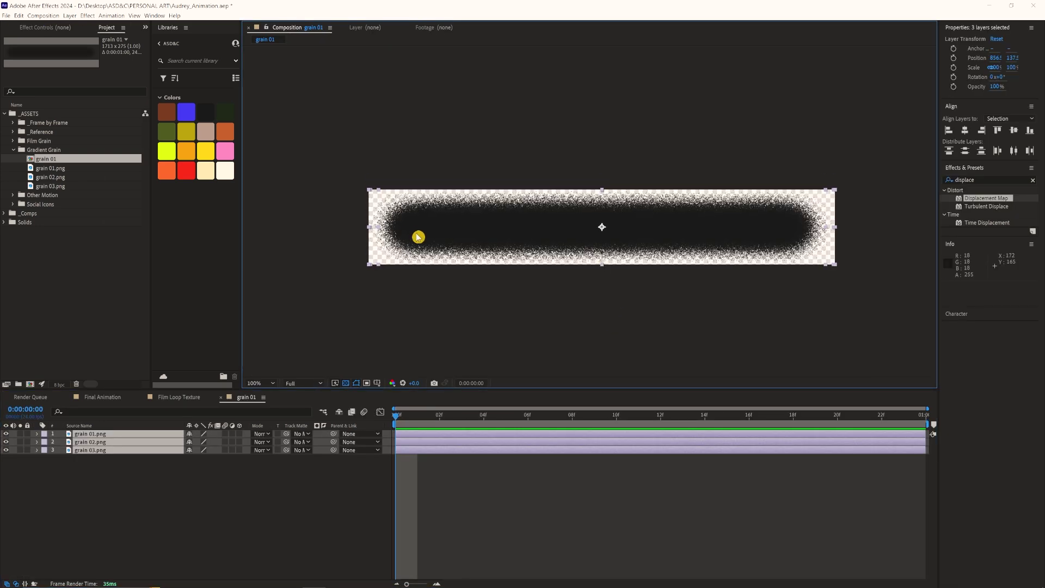
{"action": "left_click", "coordinate": [551, 501]}
{"action": "left_click", "coordinate": [438, 416]}
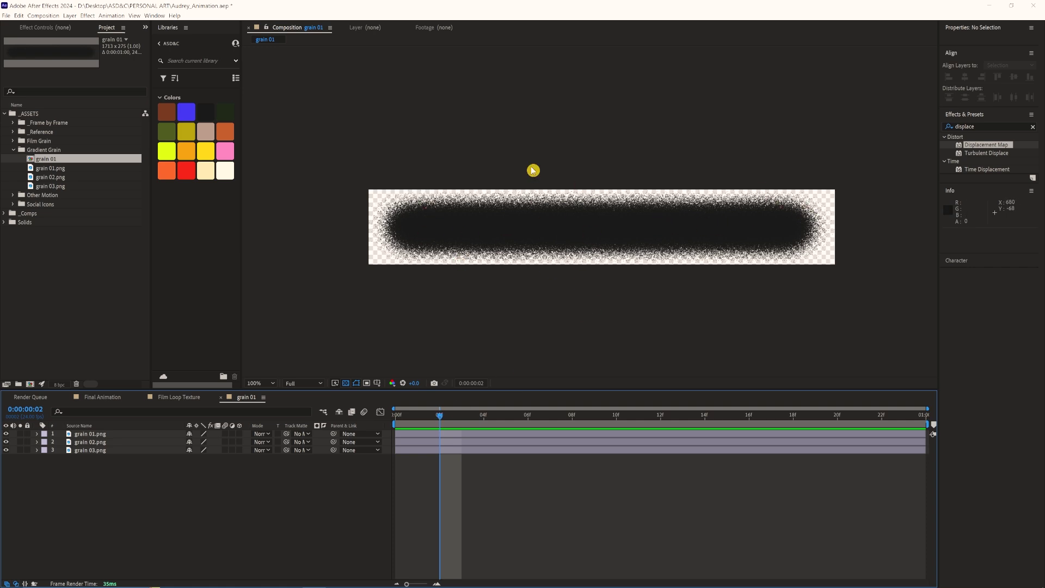
{"action": "scroll", "coordinate": [556, 203], "scroll_direction": "up", "scroll_amount": 1}
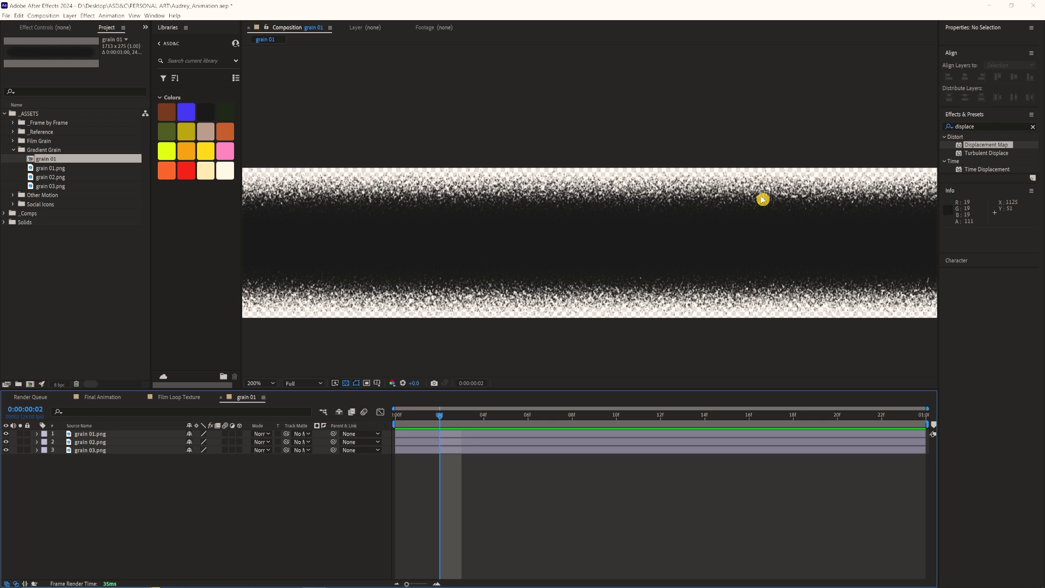
Stagger the four-frame grain 01, 02 and 03 layers end to end and repeat the sequence with duplicates to fill the one-second composition.
{"action": "scroll", "coordinate": [555, 215], "scroll_direction": "down", "scroll_amount": 1}
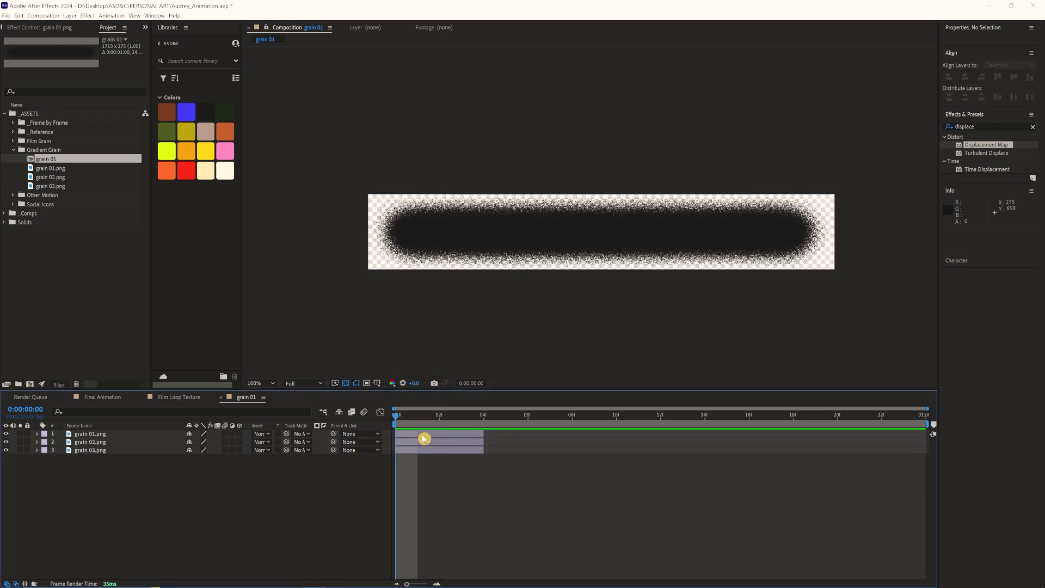
{"action": "left_click", "coordinate": [424, 435]}
{"action": "left_click_drag", "start_coordinate": [430, 445], "coordinate": [640, 450]}
{"action": "left_click", "coordinate": [479, 415]}
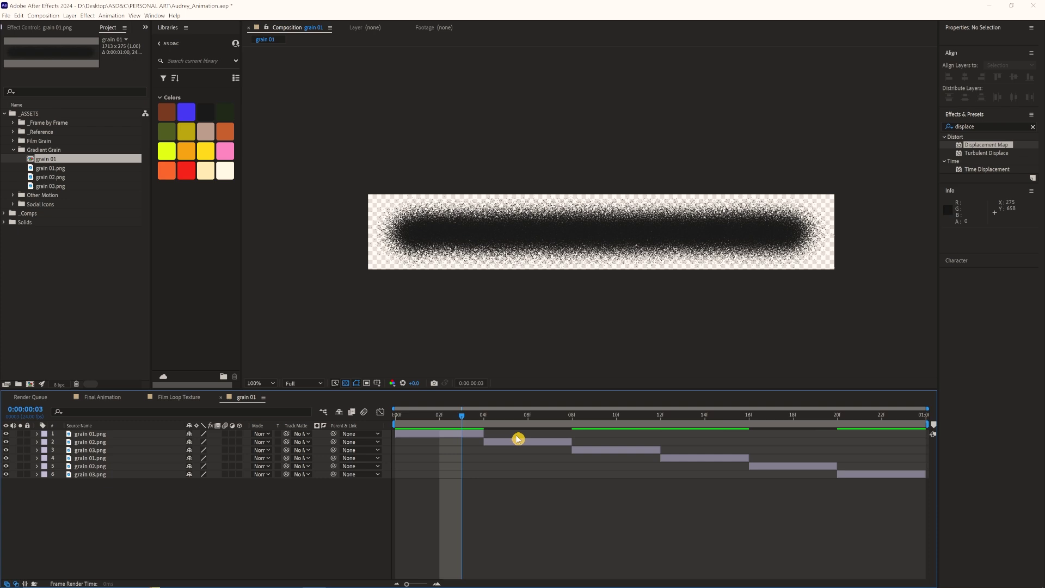
Rotate the duplicate grain 01, grain 02 and grain 03 layers by 180 degrees and play back the loop.
{"action": "left_click", "coordinate": [713, 424]}
{"action": "left_click", "coordinate": [724, 460]}
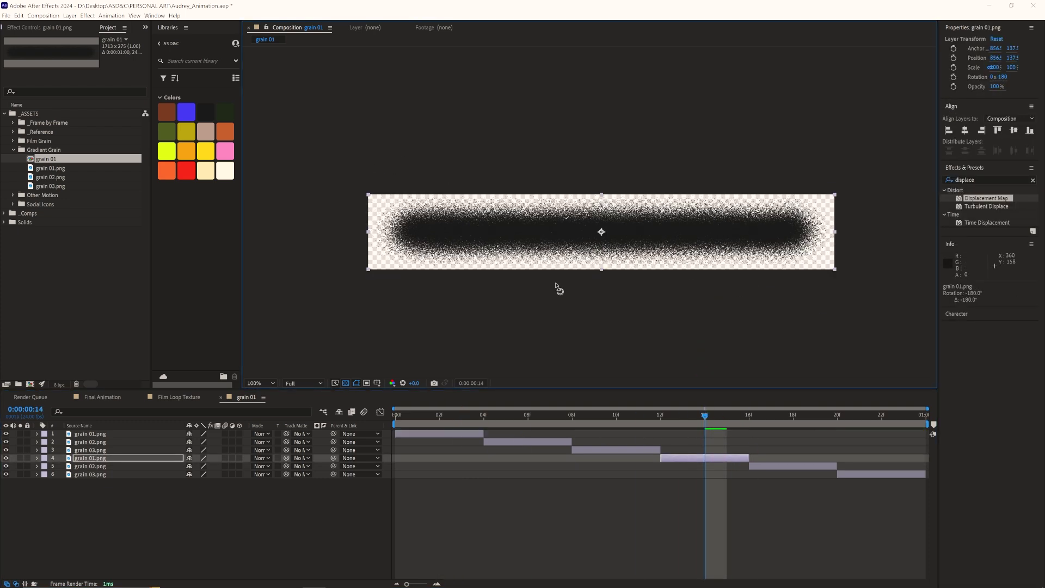
{"action": "left_click", "coordinate": [820, 468]}
{"action": "left_click", "coordinate": [783, 421]}
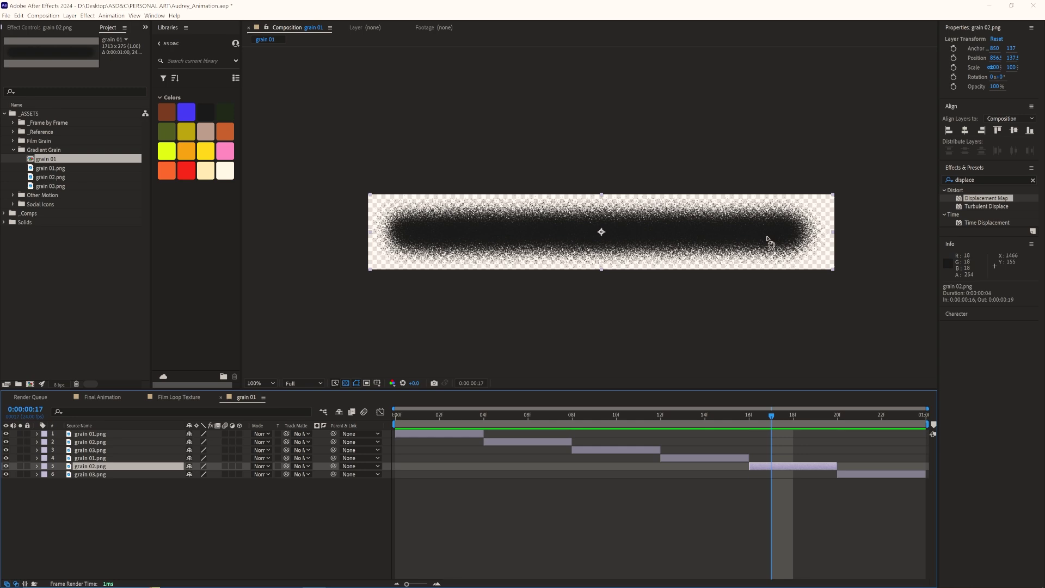
{"action": "left_click_drag", "start_coordinate": [766, 240], "coordinate": [458, 234]}
{"action": "left_click", "coordinate": [883, 417]}
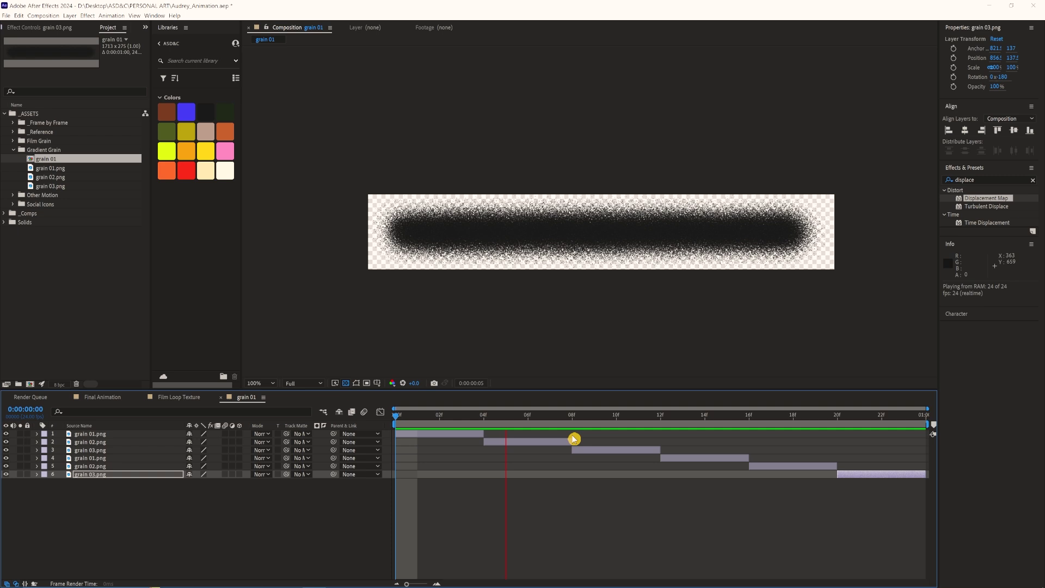
{"action": "left_click", "coordinate": [574, 524]}
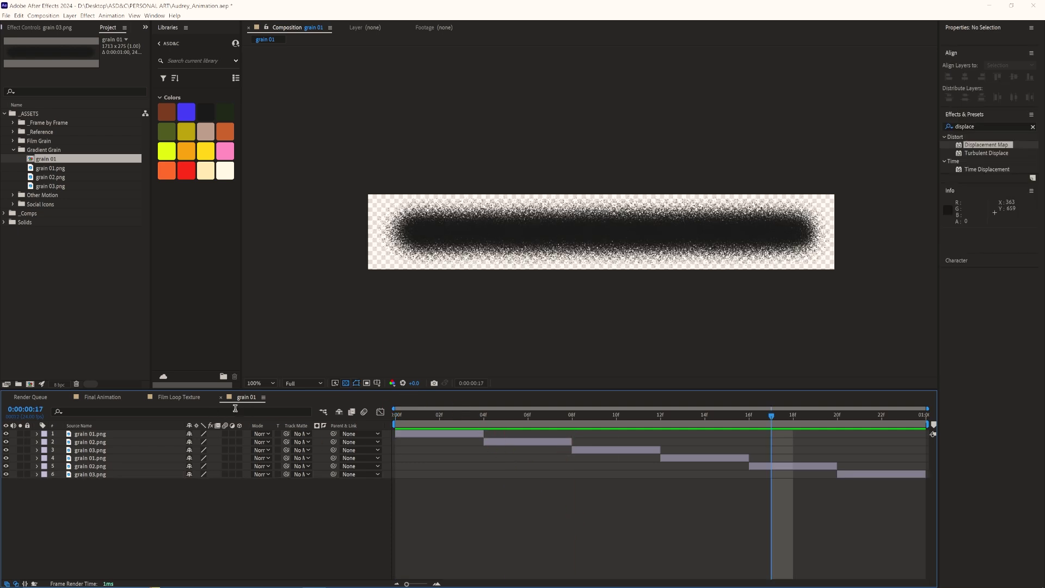
Rename the grain 01 composition as Looping Grain Gradient and close the Film Loop Texture composition.
{"action": "type", "text": "Looping Grain Gradient"}
{"action": "key", "text": "Return"}
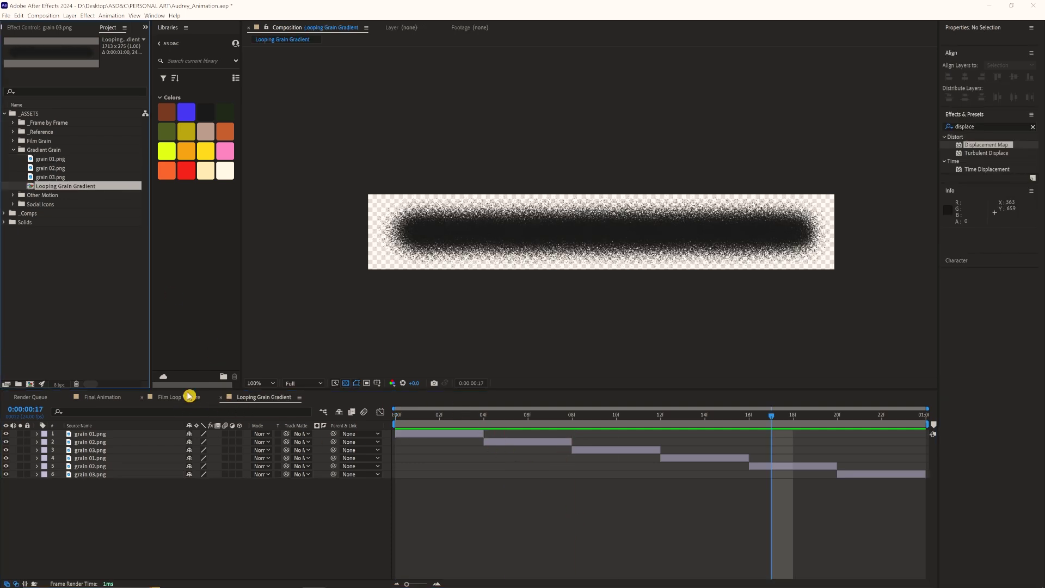
{"action": "left_click", "coordinate": [189, 396]}
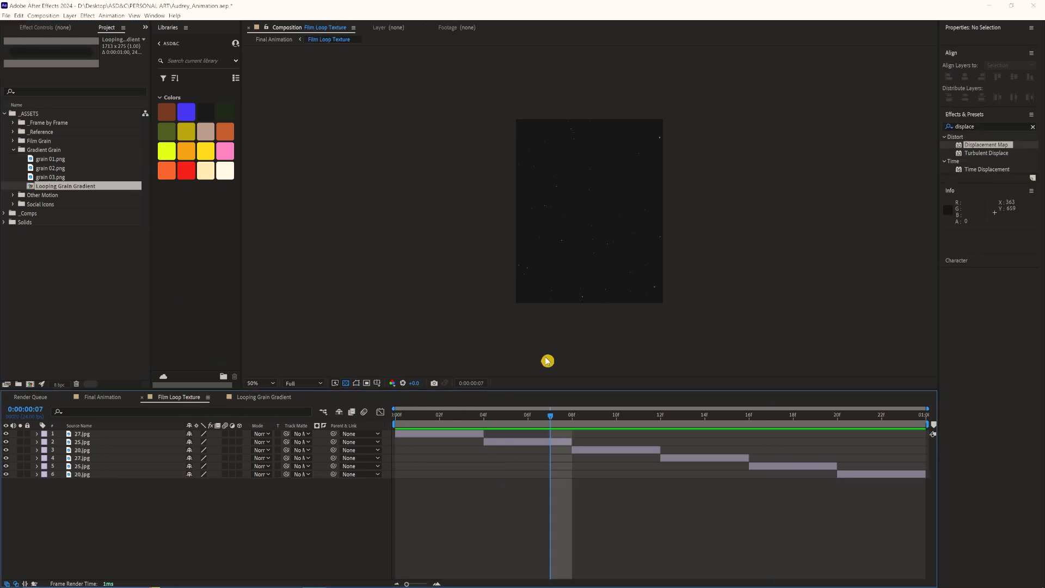
{"action": "left_click", "coordinate": [143, 398]}
Add Looping Grain Gradient above the text in the AUDREY - Type composition and move it over the lettering at position 540, 339.
{"action": "left_click", "coordinate": [103, 397]}
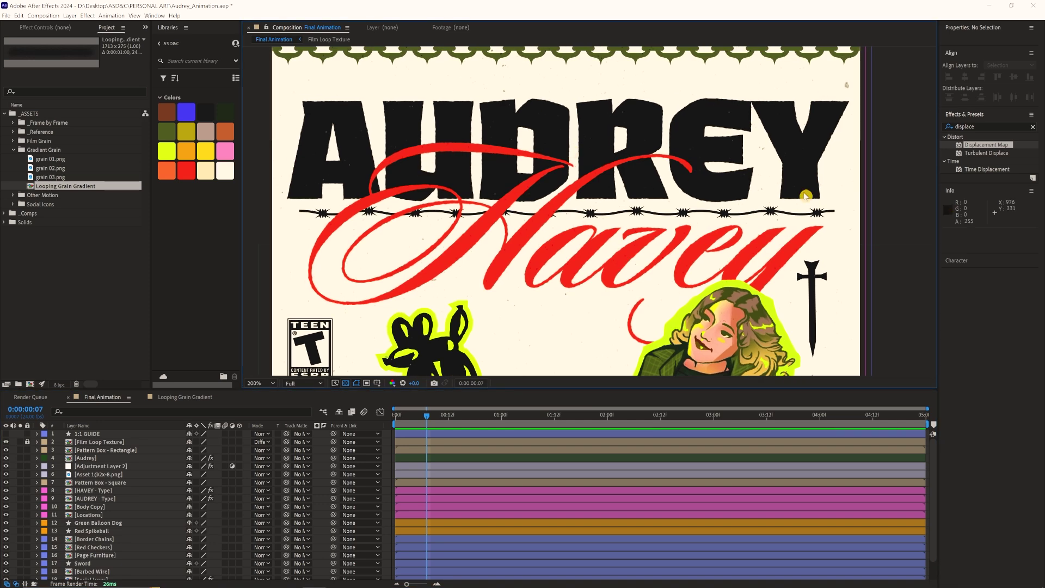
{"action": "double_click", "coordinate": [115, 498]}
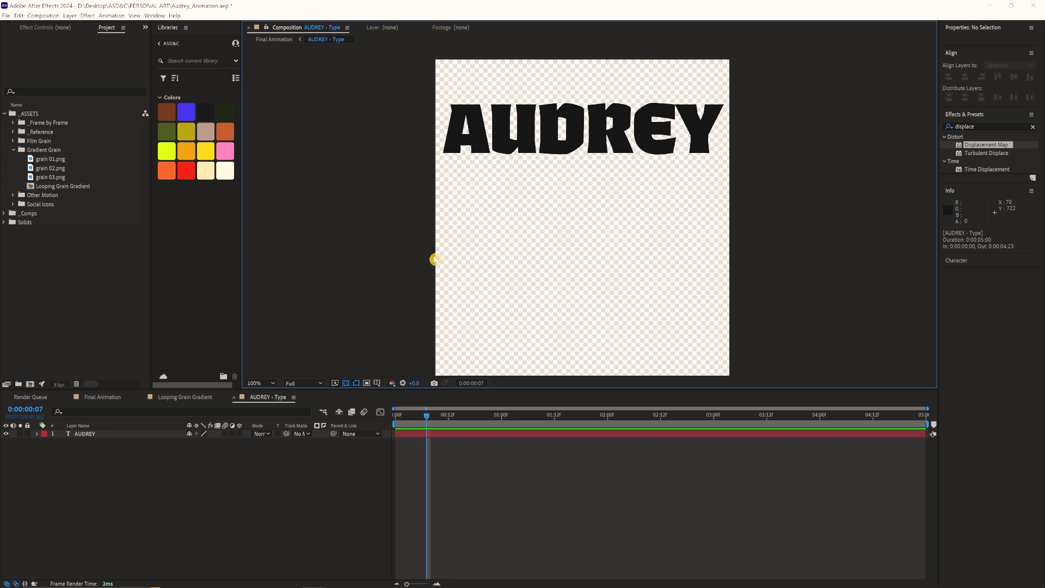
{"action": "left_click_drag", "start_coordinate": [71, 186], "coordinate": [111, 434]}
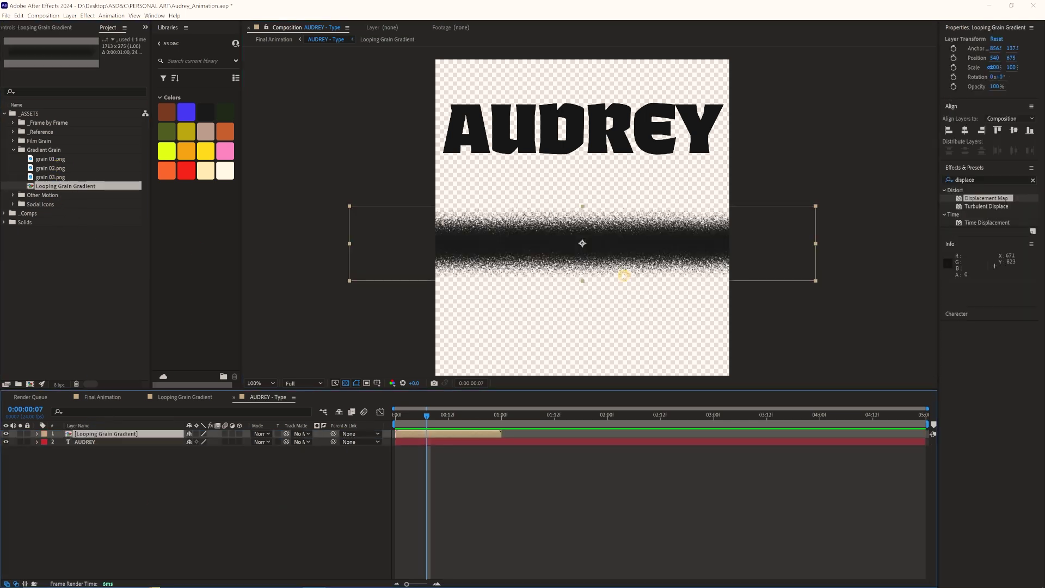
{"action": "left_click_drag", "start_coordinate": [603, 162], "coordinate": [602, 180]}
{"action": "left_click_drag", "start_coordinate": [603, 180], "coordinate": [620, 207]}
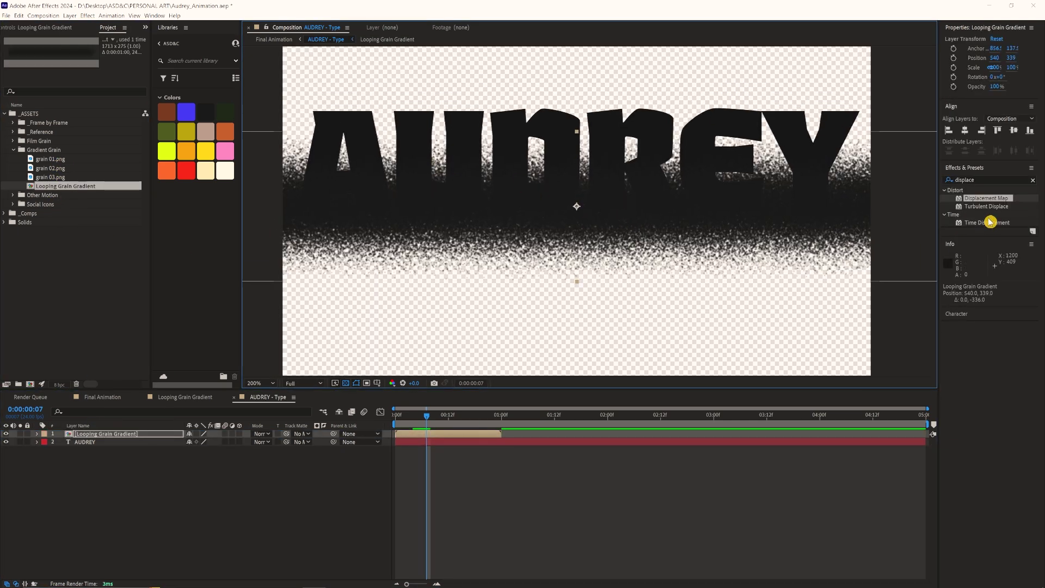
Apply the Fill effect to the Looping Grain Gradient layer and sample the dusty tan library swatch as its color.
{"action": "left_click", "coordinate": [982, 177]}
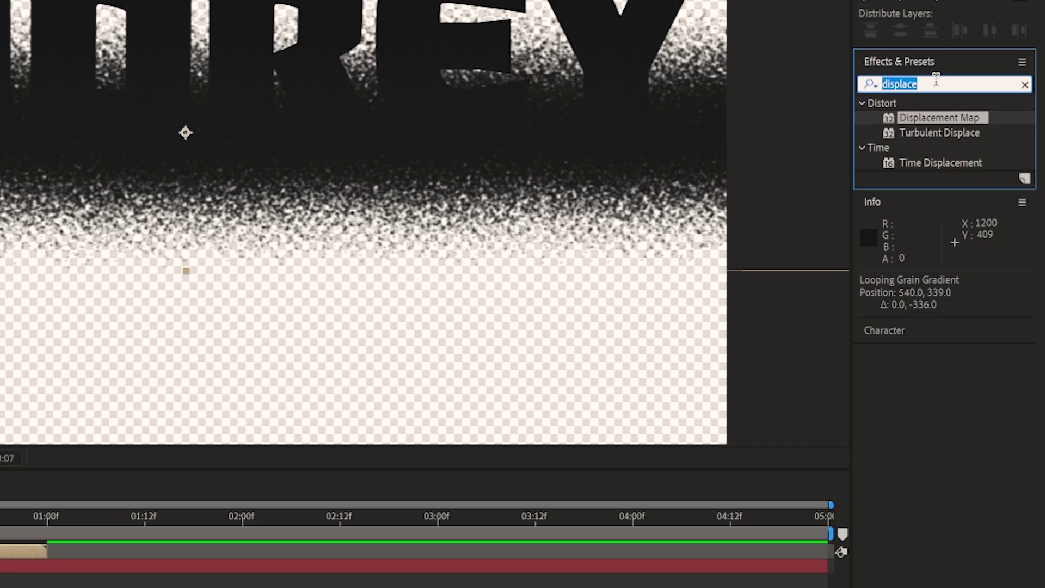
{"action": "type", "text": "fill"}
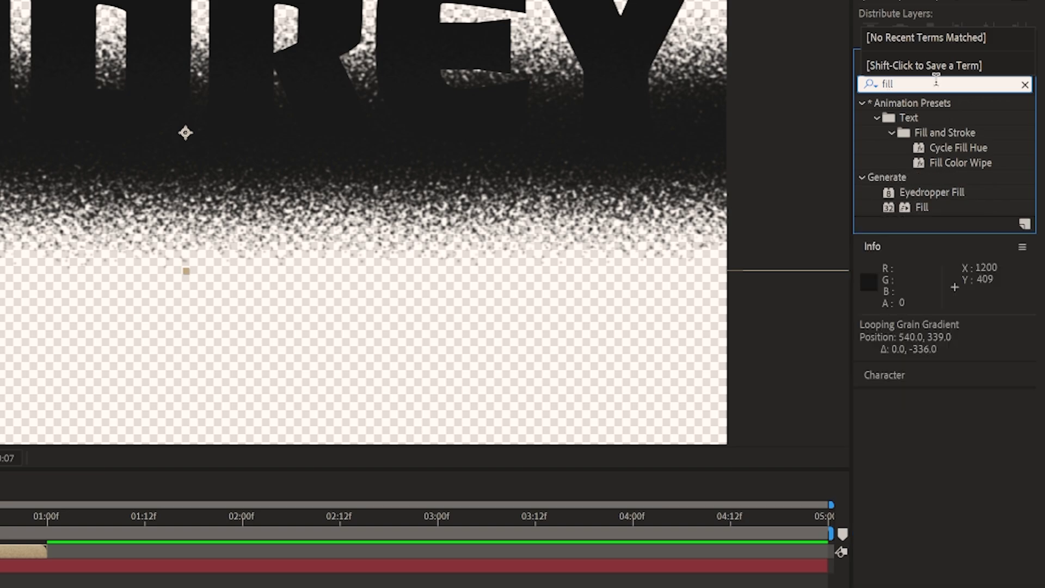
{"action": "left_click", "coordinate": [999, 151]}
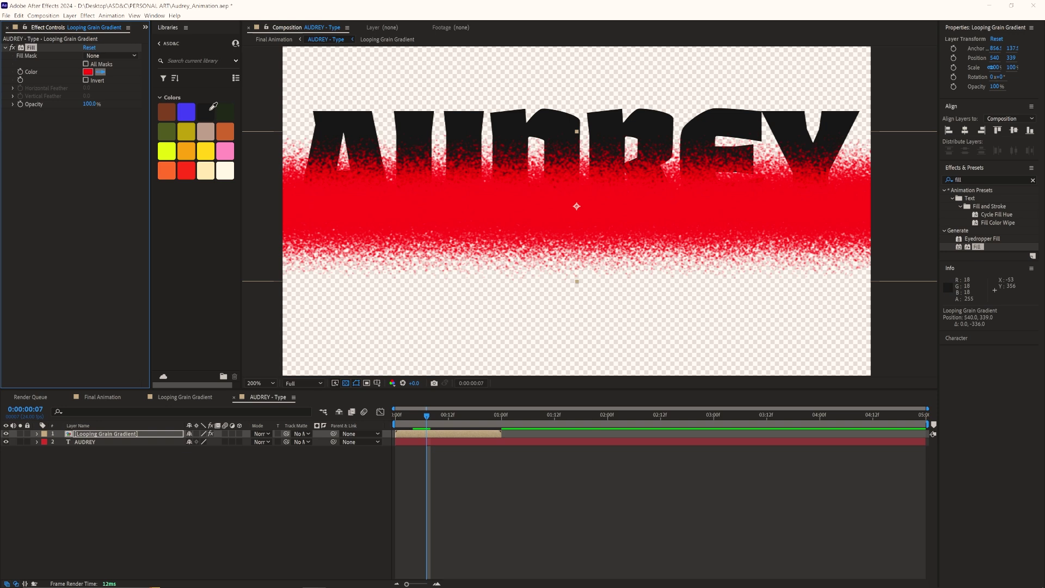
{"action": "left_click", "coordinate": [211, 126]}
Lower the gradient toward the base of the AUDREY letters, then try a vertical squash to about 70% and undo it.
{"action": "left_click_drag", "start_coordinate": [462, 182], "coordinate": [469, 200]}
{"action": "left_click_drag", "start_coordinate": [577, 294], "coordinate": [576, 272]}
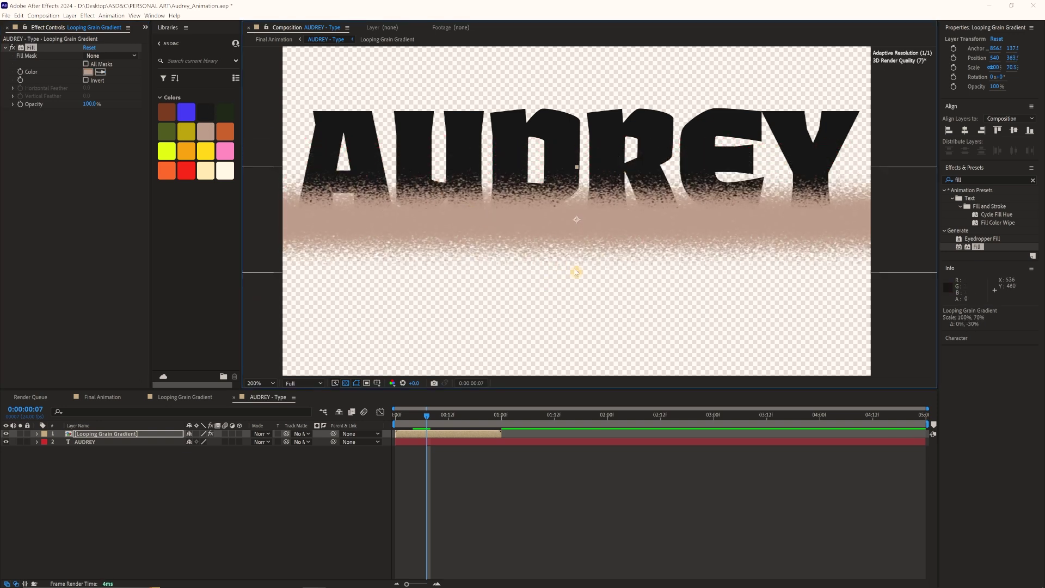
{"action": "left_click_drag", "start_coordinate": [611, 222], "coordinate": [611, 211]}
{"action": "key", "text": "ctrl+z"}
Use the AUDREY text layer as the gradient's track matte and turn the text layer's visibility back on.
{"action": "left_click", "coordinate": [289, 431]}
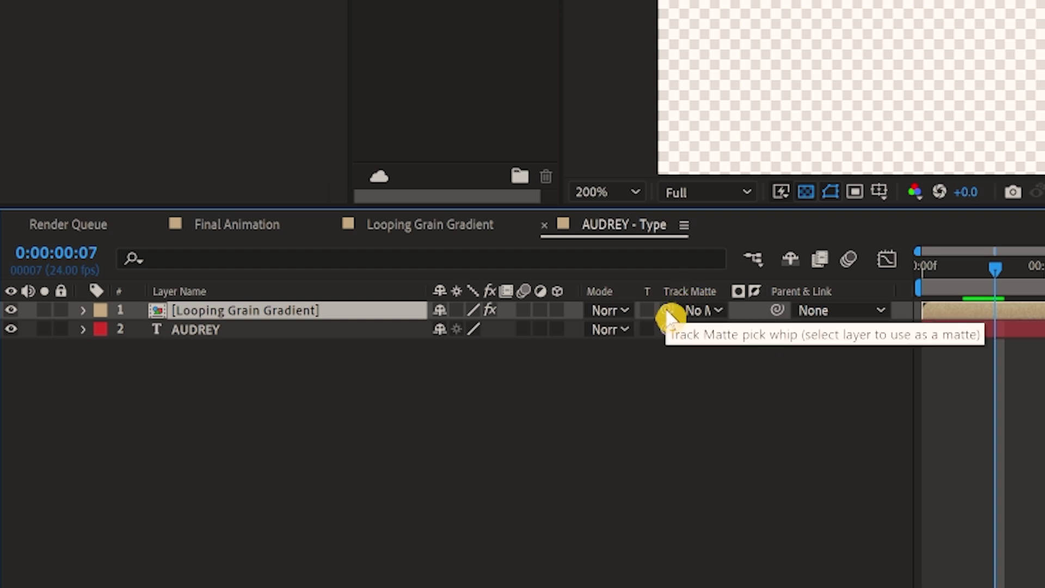
{"action": "left_click_drag", "start_coordinate": [667, 312], "coordinate": [265, 329]}
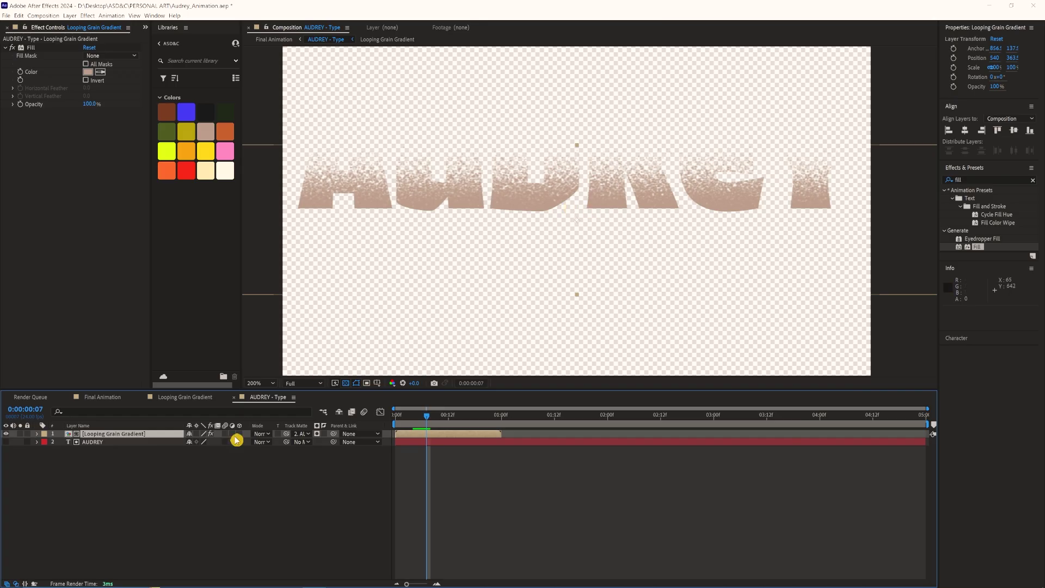
{"action": "left_click", "coordinate": [191, 330]}
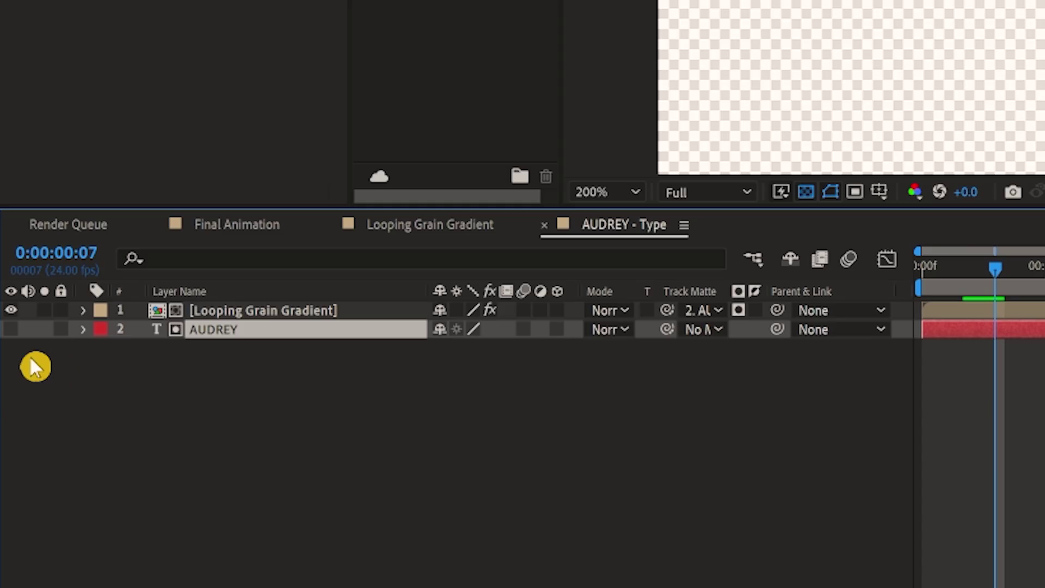
{"action": "left_click", "coordinate": [11, 330]}
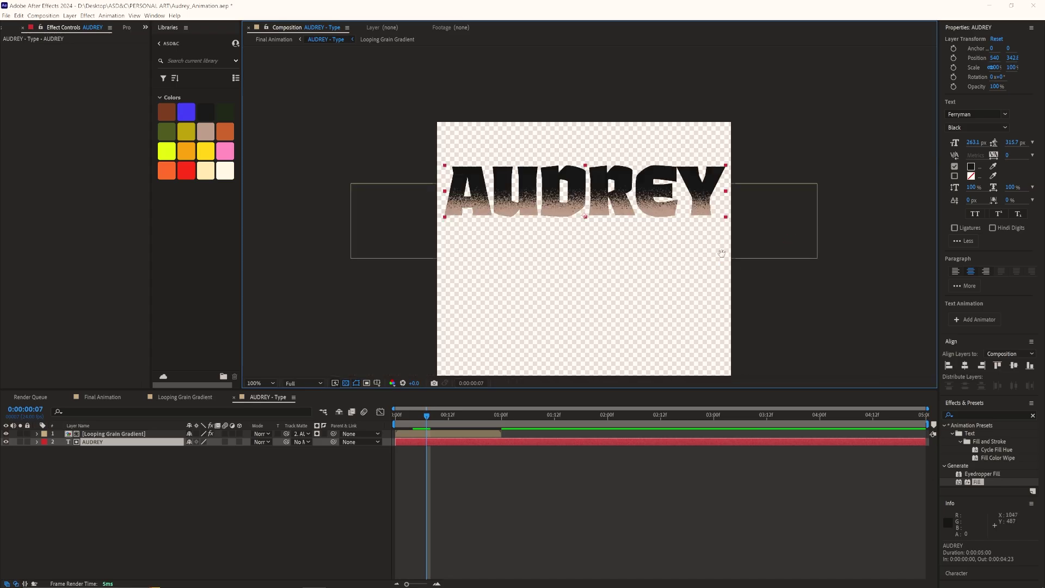
Scale the gradient to about 76% and settle it over the lower part of the AUDREY letters.
{"action": "left_click_drag", "start_coordinate": [721, 254], "coordinate": [695, 247]}
{"action": "scroll", "coordinate": [910, 212], "scroll_direction": "up", "scroll_amount": 1}
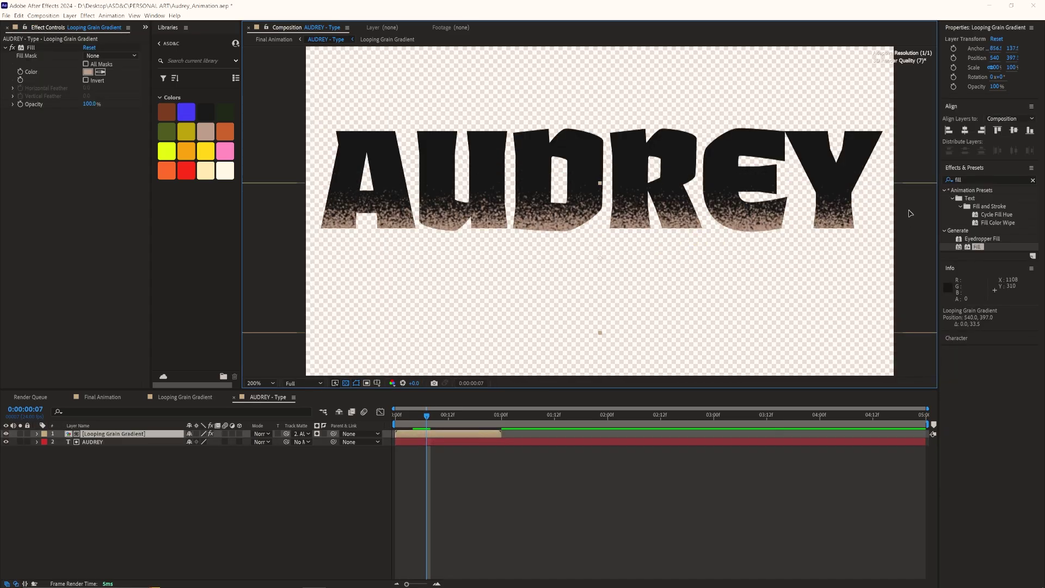
{"action": "scroll", "coordinate": [902, 223], "scroll_direction": "down", "scroll_amount": 1}
{"action": "left_click_drag", "start_coordinate": [829, 276], "coordinate": [732, 236]}
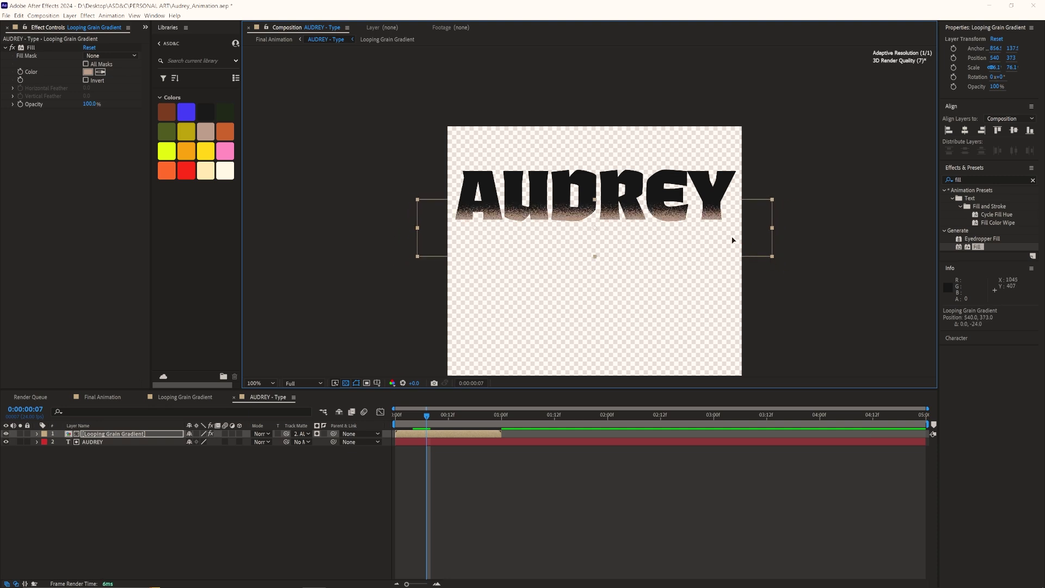
{"action": "scroll", "coordinate": [732, 237], "scroll_direction": "up", "scroll_amount": 1}
Enable time remapping on the Looping Grain Gradient layer and play back Final Animation from the start.
{"action": "left_click_drag", "start_coordinate": [427, 416], "coordinate": [497, 417]}
{"action": "right_click", "coordinate": [487, 434]}
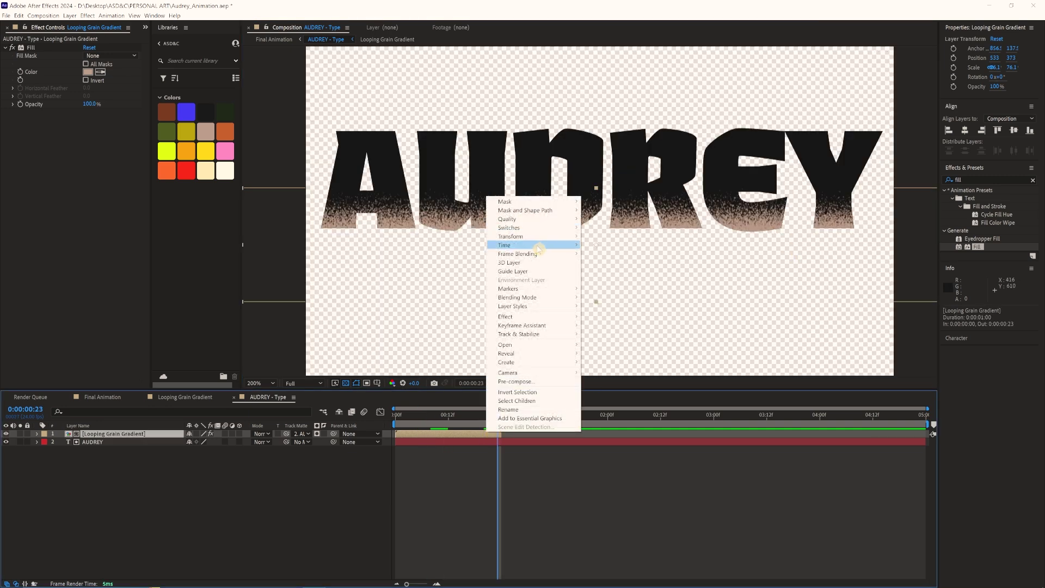
{"action": "mouse_move", "coordinate": [541, 245]}
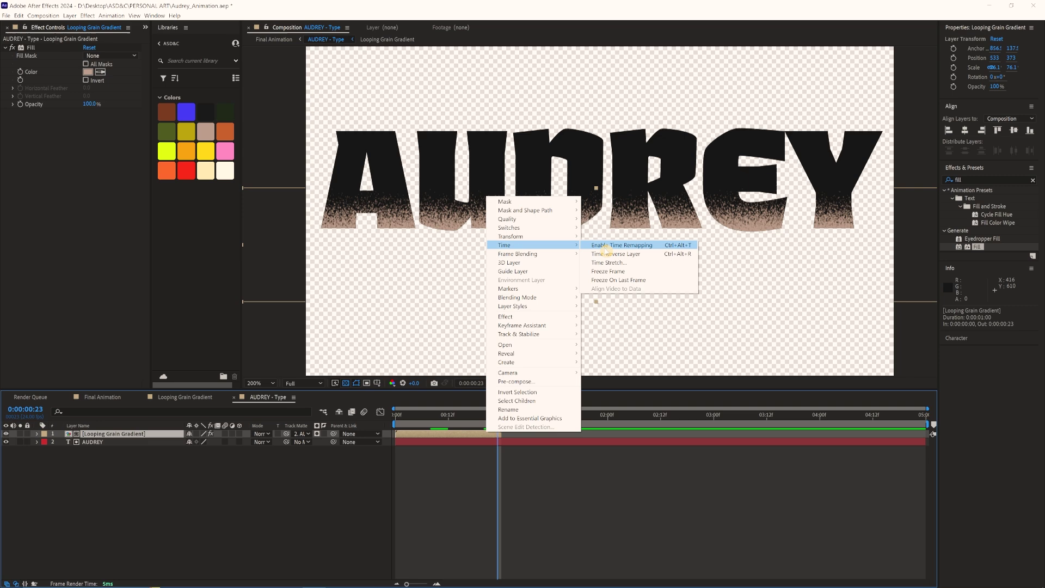
{"action": "left_click", "coordinate": [606, 245]}
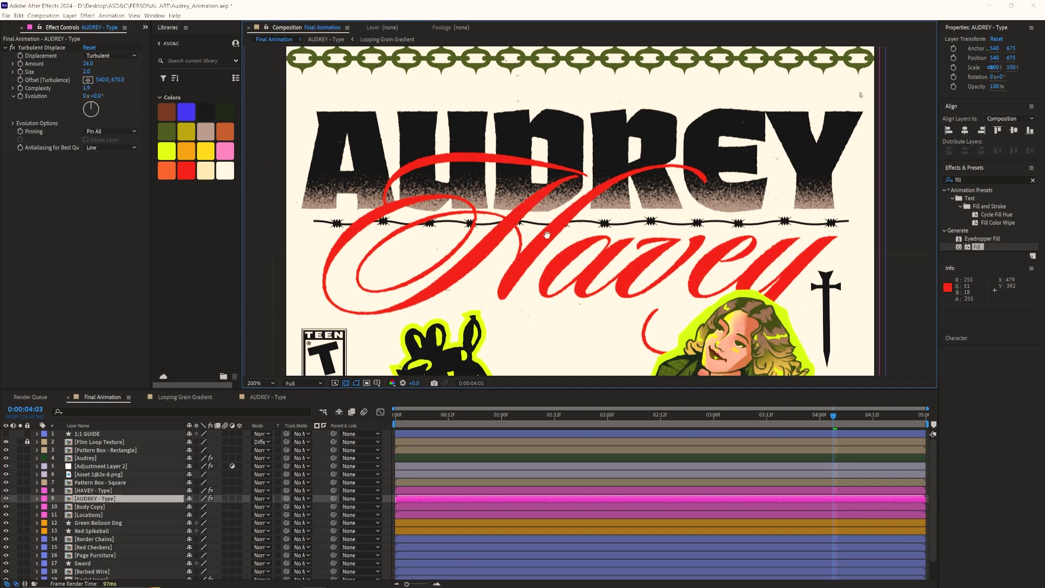
{"action": "left_click", "coordinate": [396, 417]}
{"action": "key", "text": "space"}
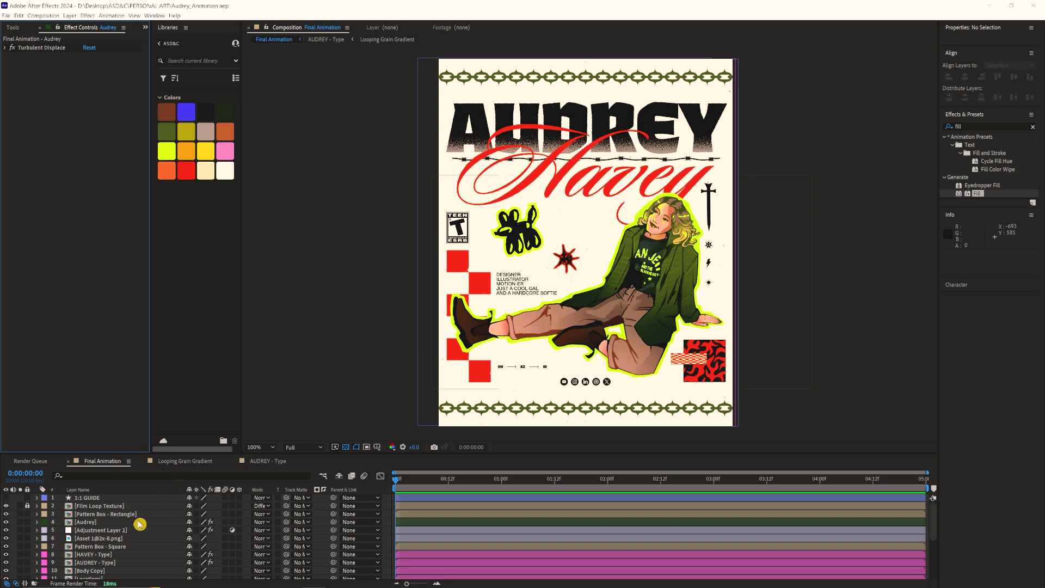
Create an adjustment layer above the 1:1 GUIDE layer in Final Animation and name it VHS.
{"action": "left_click", "coordinate": [117, 498]}
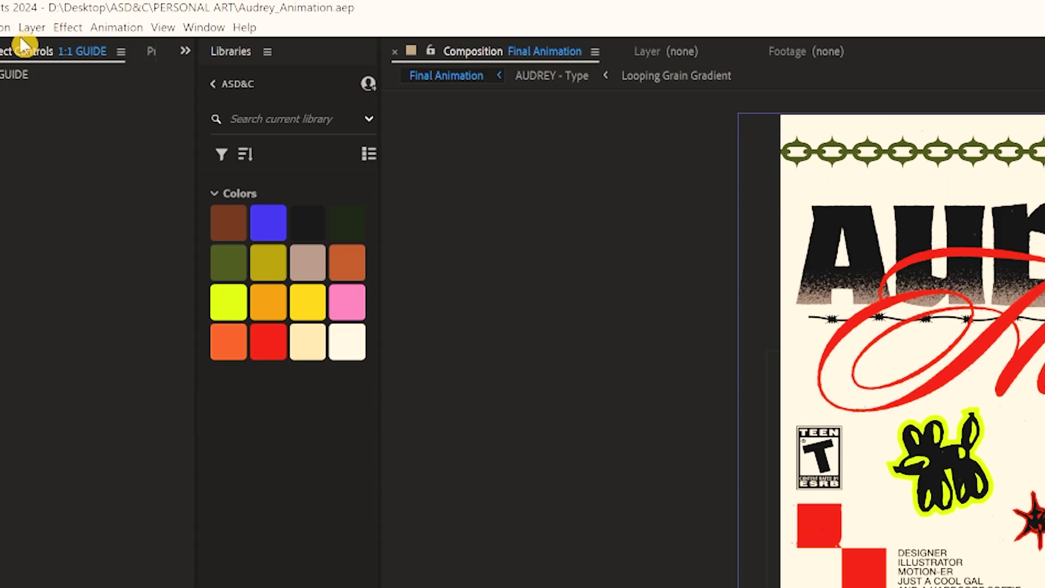
{"action": "left_click", "coordinate": [70, 16]}
{"action": "mouse_move", "coordinate": [106, 25]}
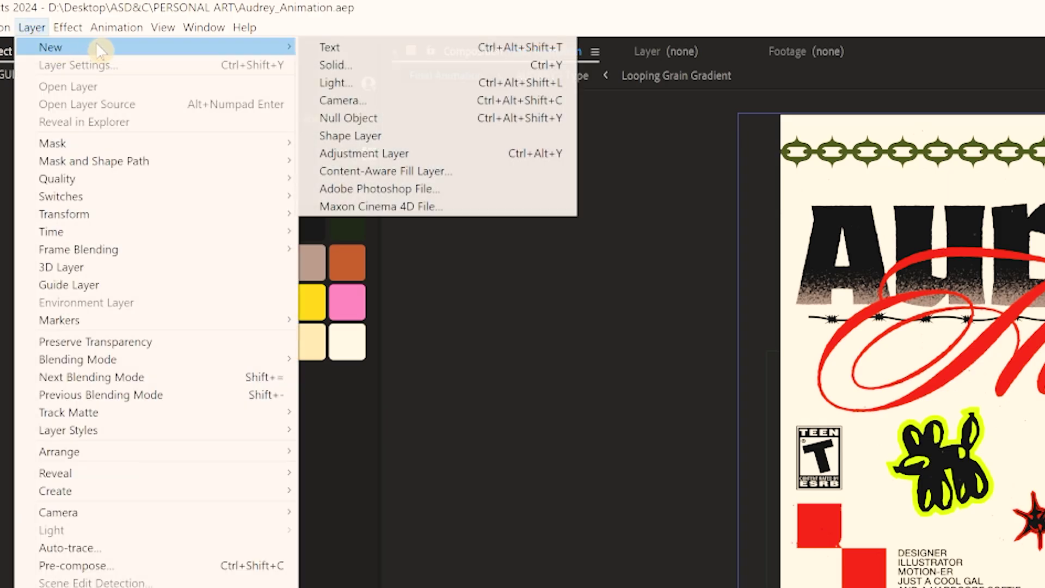
{"action": "left_click", "coordinate": [395, 153]}
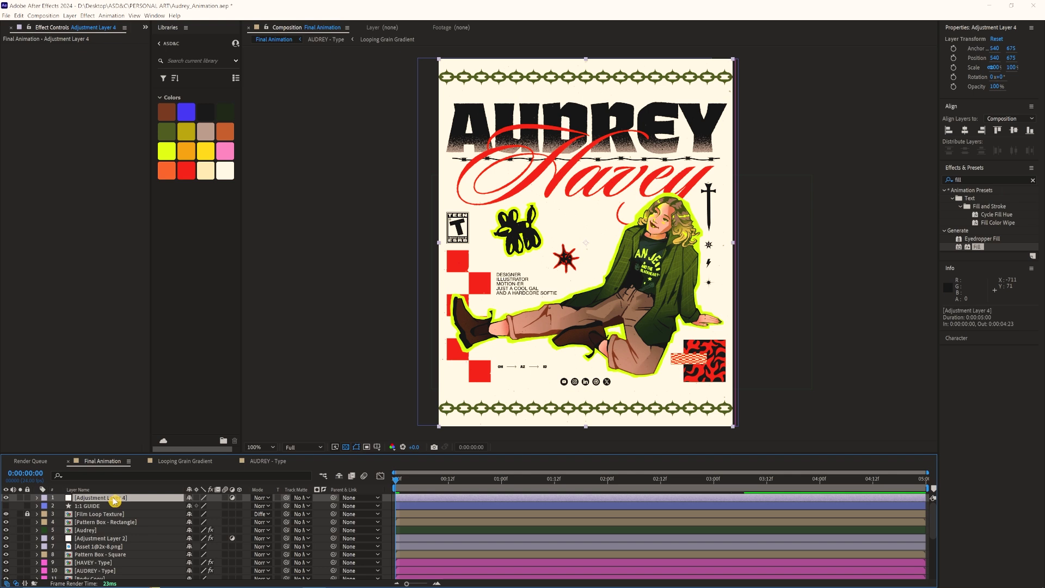
{"action": "key", "text": "Return"}
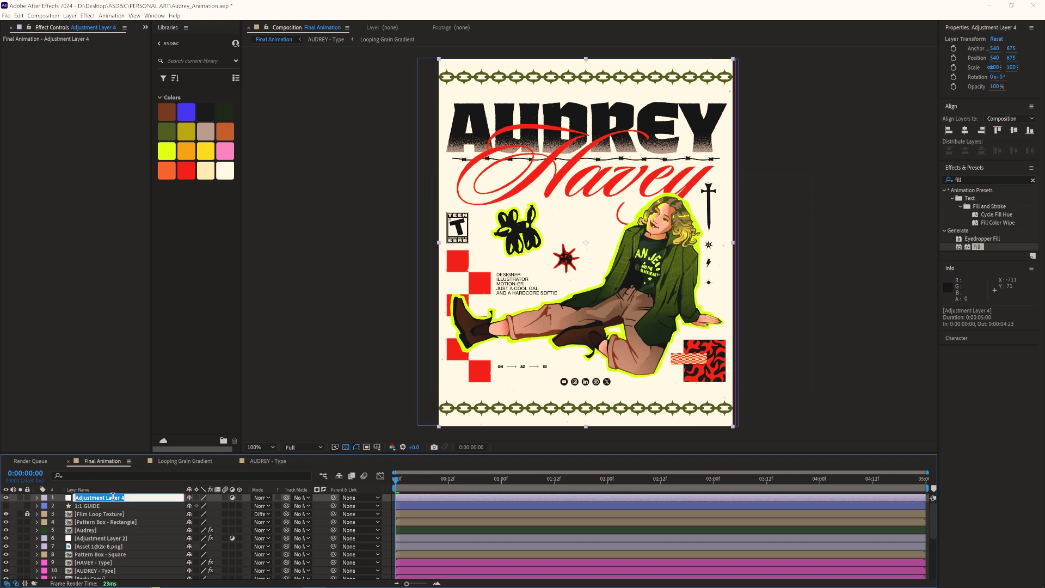
{"action": "type", "text": "VHS"}
{"action": "key", "text": "Return"}
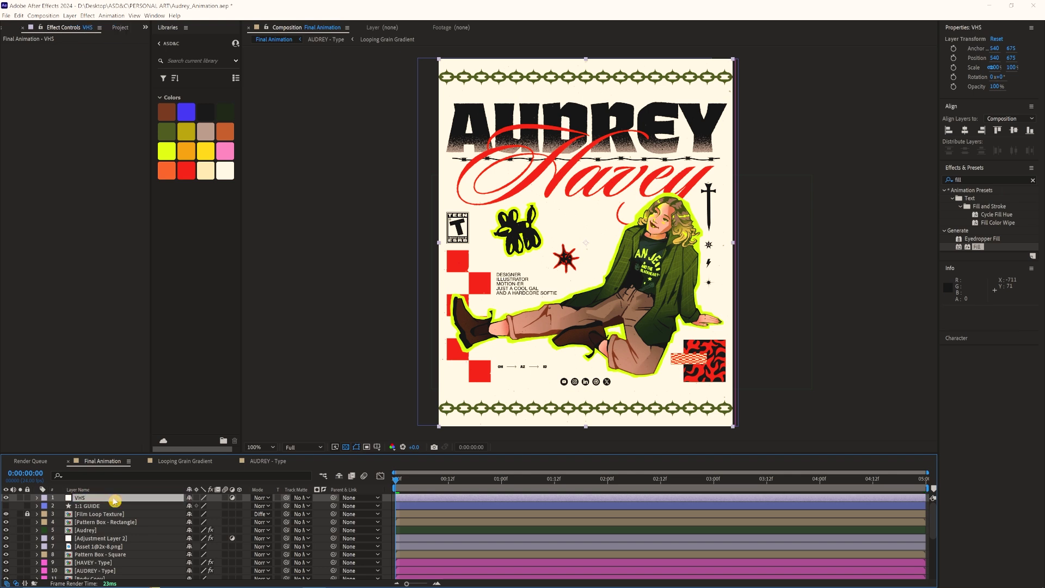
Apply the Distort Transform effect to the VHS adjustment layer.
{"action": "left_click", "coordinate": [1033, 180]}
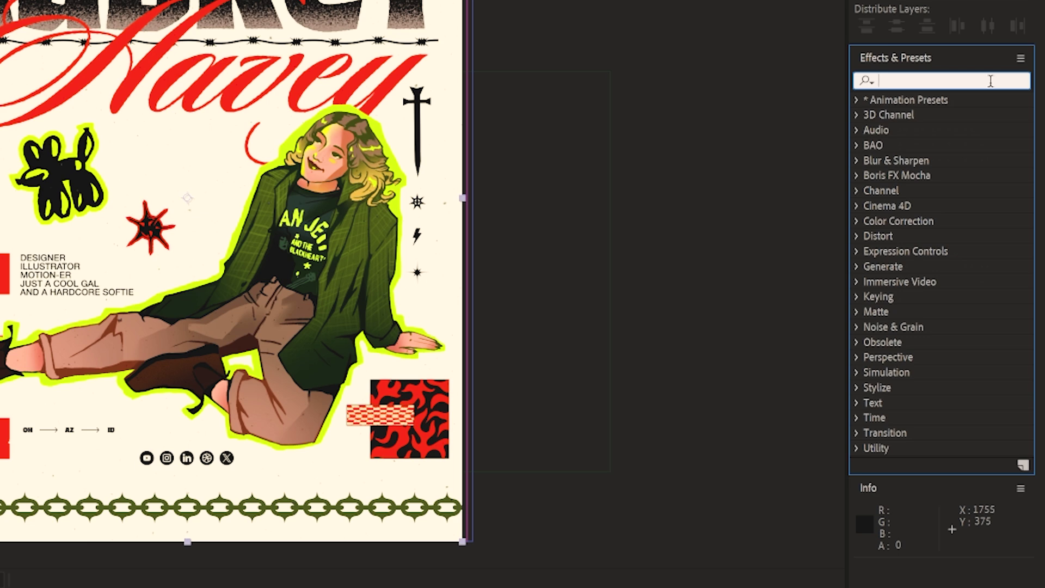
{"action": "type", "text": "transform"}
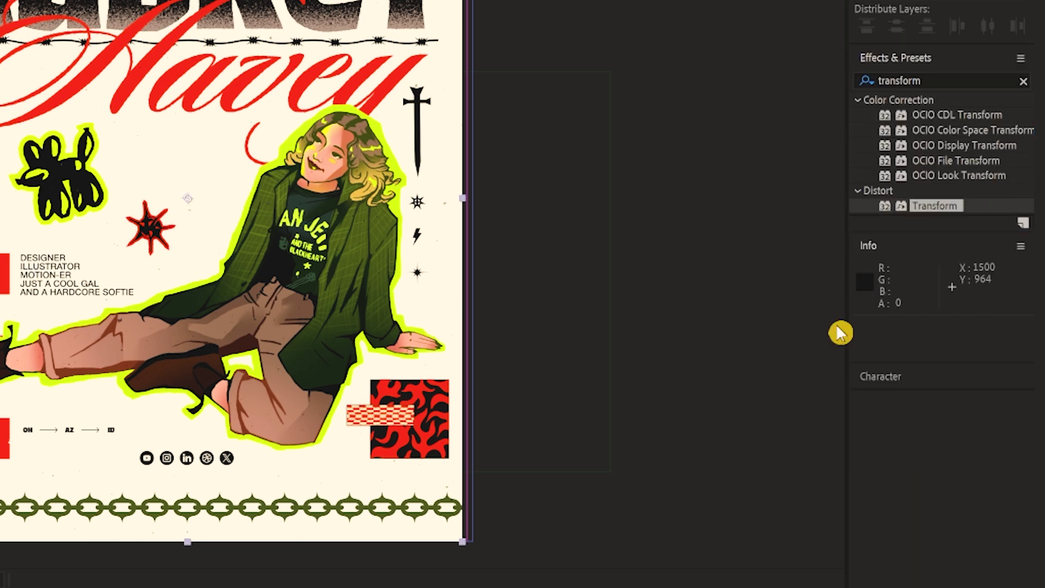
{"action": "double_click", "coordinate": [929, 205]}
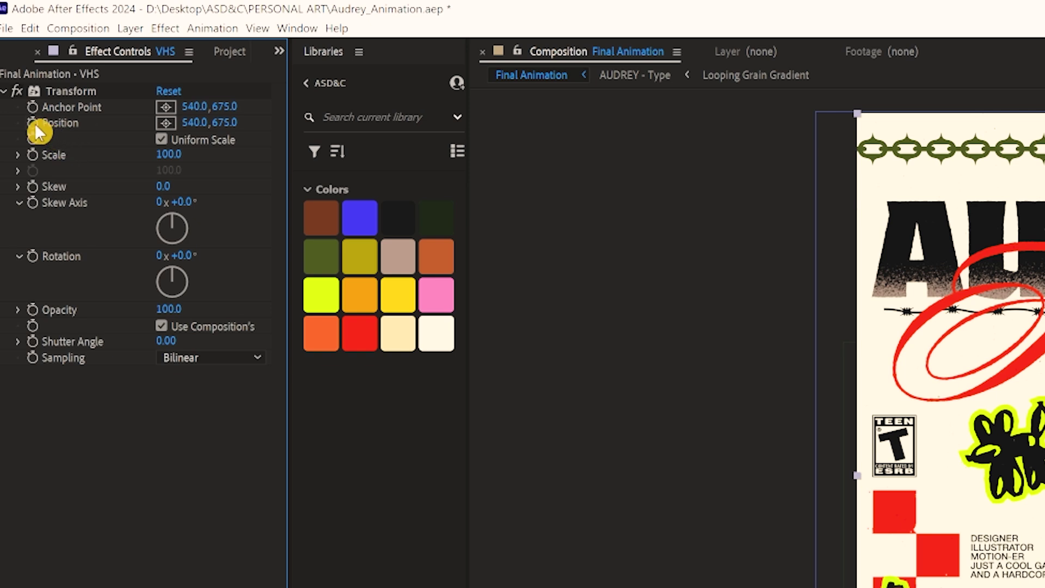
Add the expression wiggle(3,1) to the Position of the VHS layer's Transform effect.
{"action": "left_click", "coordinate": [33, 123]}
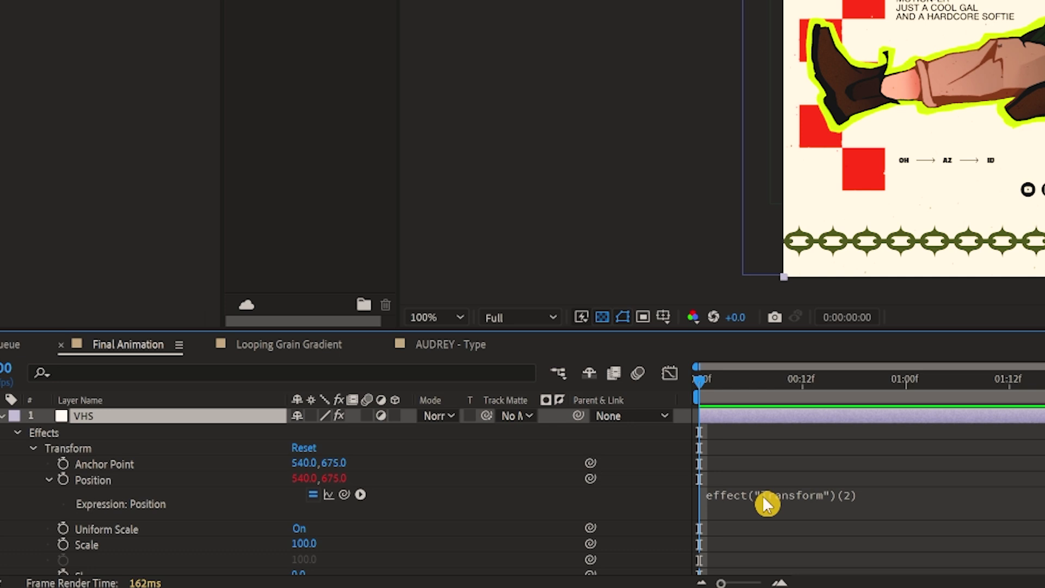
{"action": "left_click", "coordinate": [763, 496]}
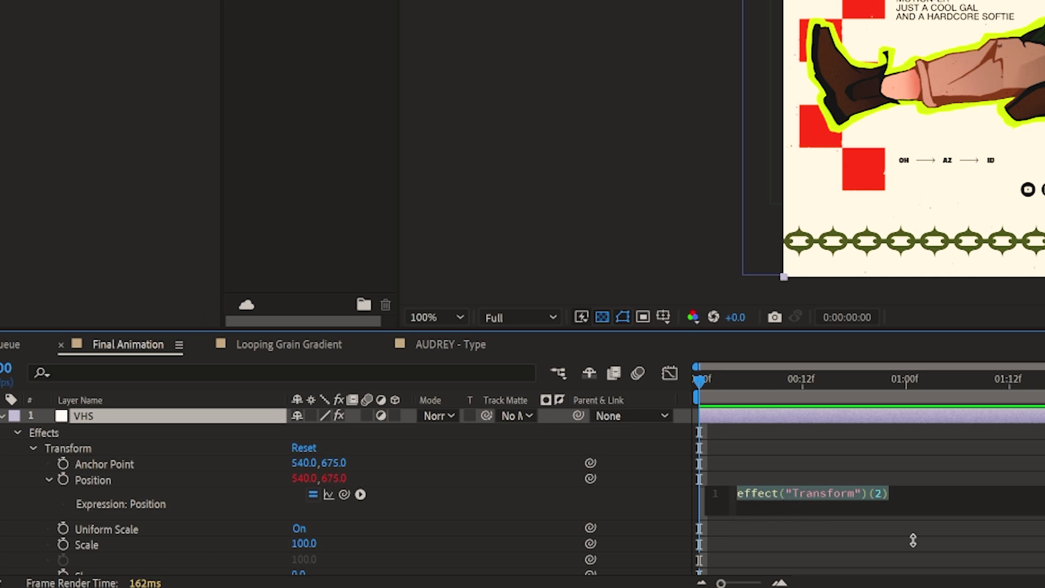
{"action": "type", "text": "wig"}
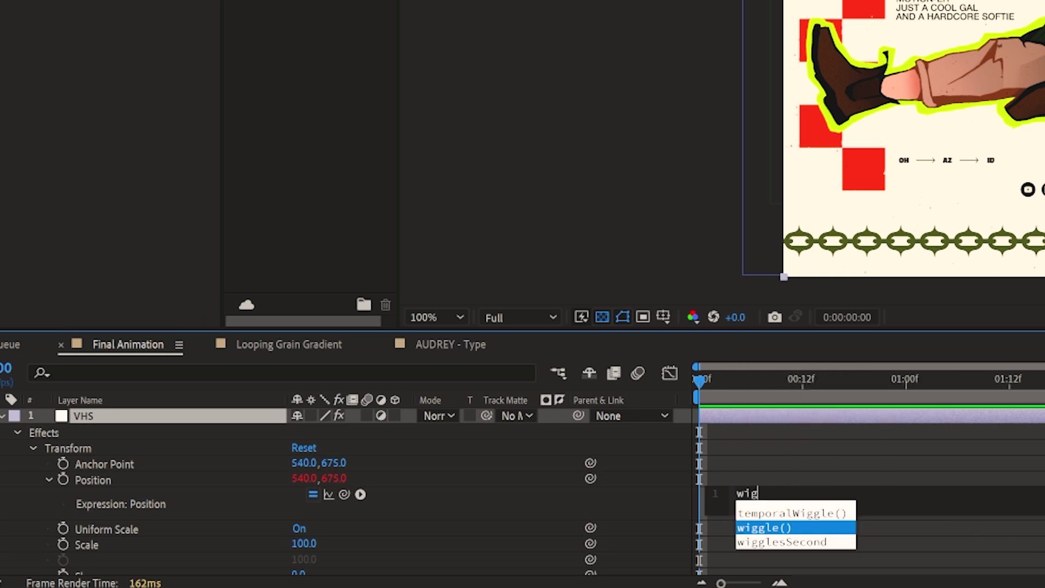
{"action": "key", "text": "Return"}
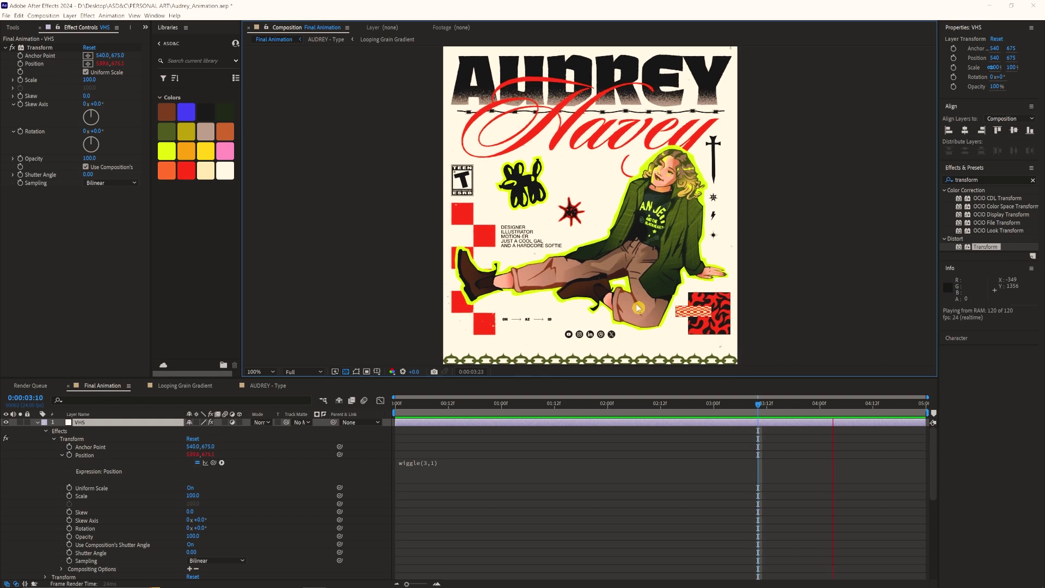
Try the expression wiggle(1,1) on the Position of the VHS layer's Transform effect and preview the animation.
{"action": "key", "text": "space"}
{"action": "left_click_drag", "start_coordinate": [415, 378], "coordinate": [413, 422]}
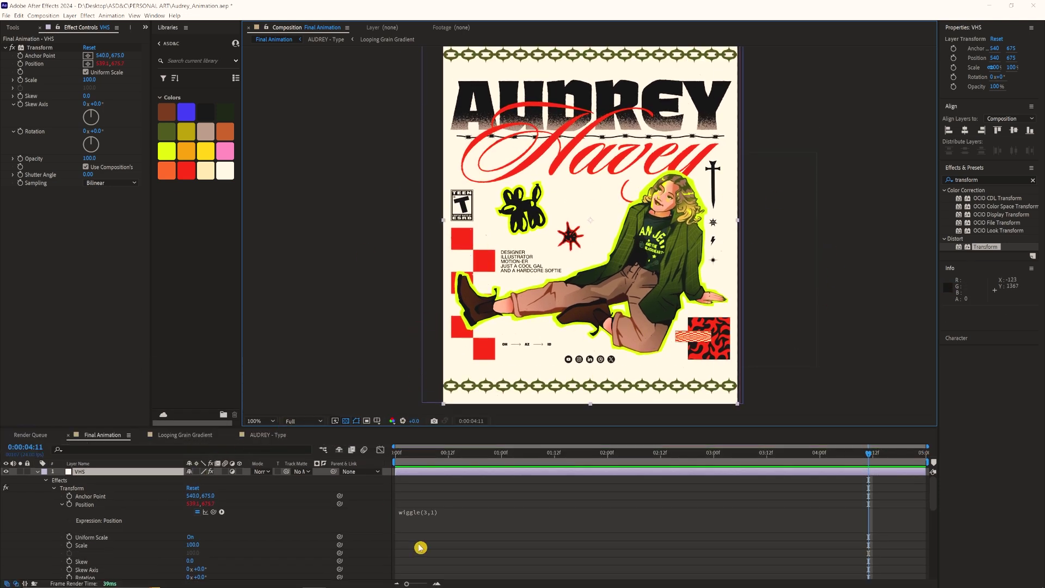
{"action": "left_click", "coordinate": [422, 514]}
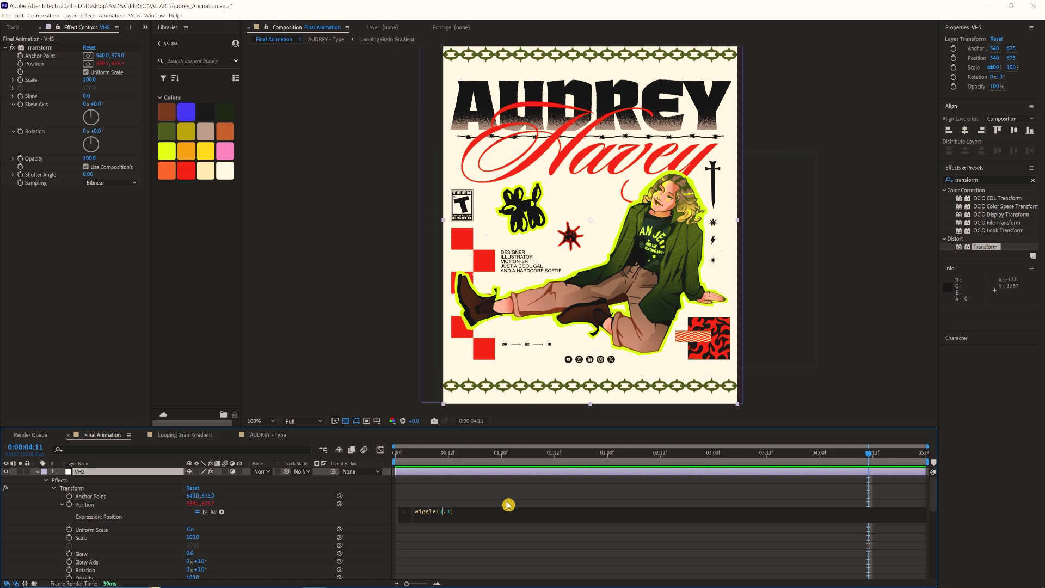
{"action": "left_click", "coordinate": [455, 463]}
{"action": "key", "text": "space"}
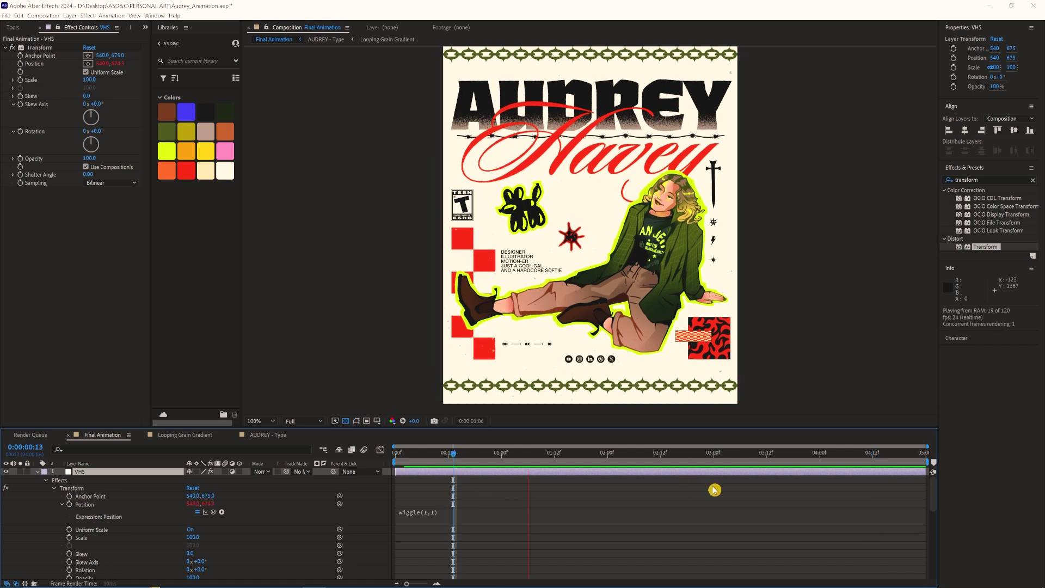
Change the Position expression of the VHS layer's Transform effect to wiggle(2,1) and preview Final Animation at Third resolution.
{"action": "key", "text": "space"}
{"action": "left_click", "coordinate": [424, 513]}
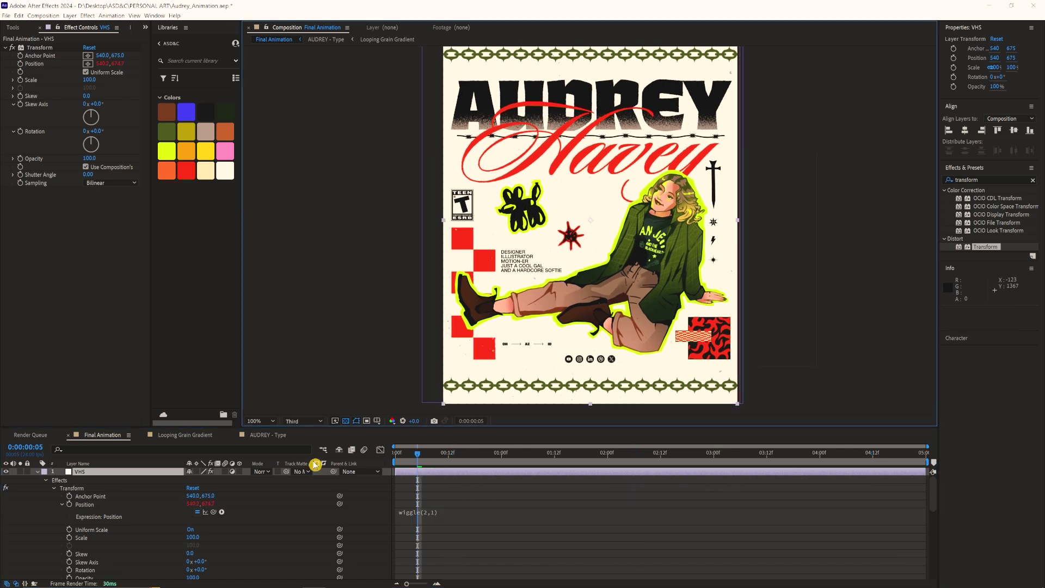
{"action": "left_click_drag", "start_coordinate": [621, 324], "coordinate": [622, 314]}
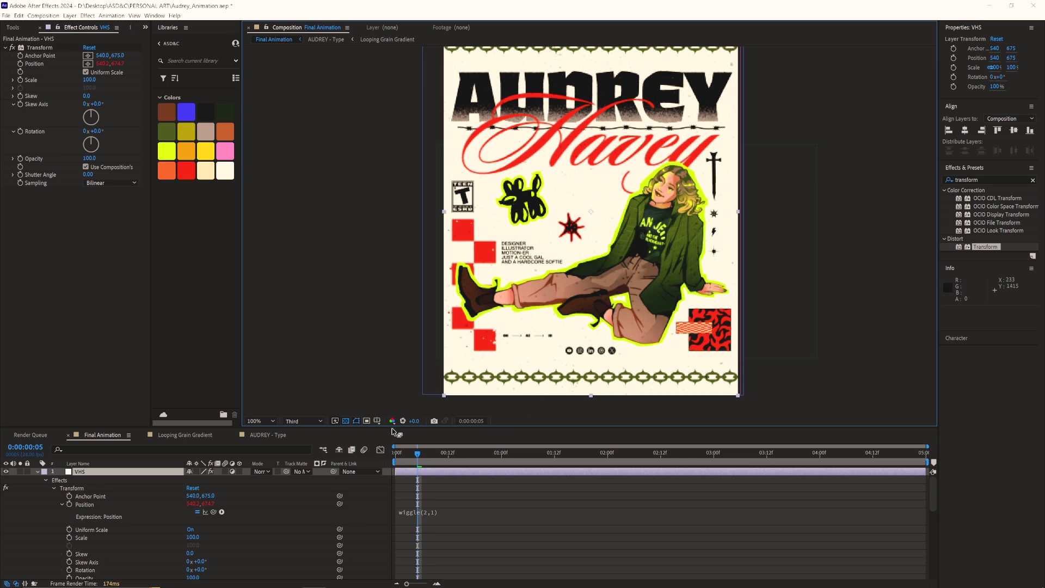
{"action": "left_click_drag", "start_coordinate": [394, 427], "coordinate": [394, 446]}
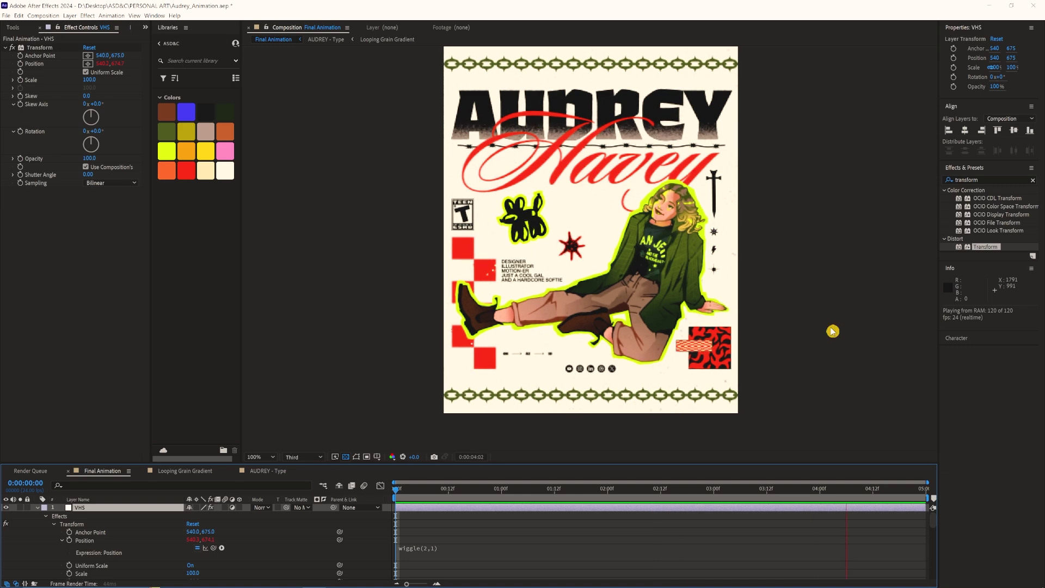
{"action": "scroll", "coordinate": [833, 331], "scroll_direction": "up", "scroll_amount": 2}
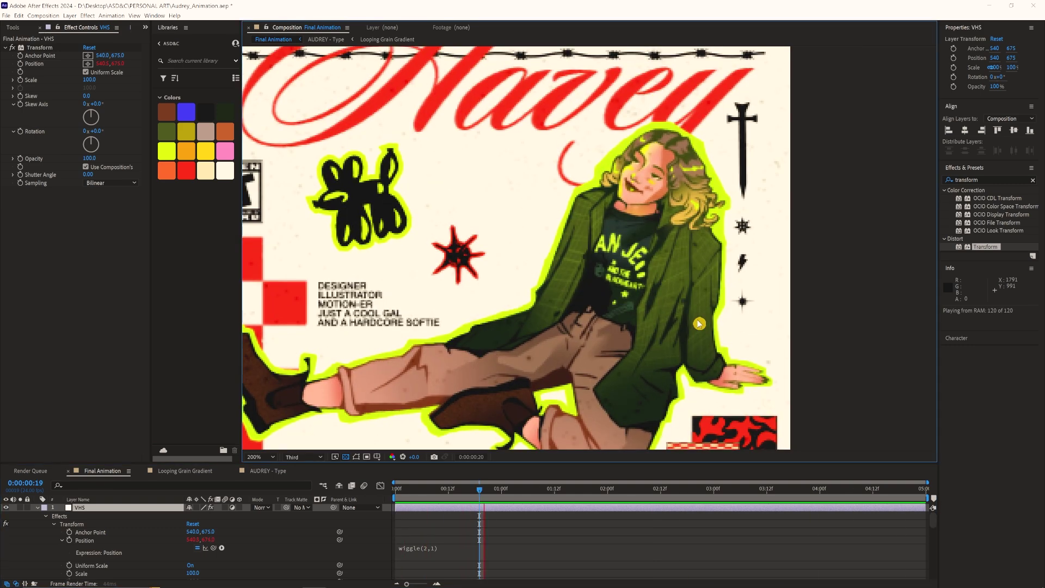
{"action": "scroll", "coordinate": [708, 261], "scroll_direction": "down", "scroll_amount": 2}
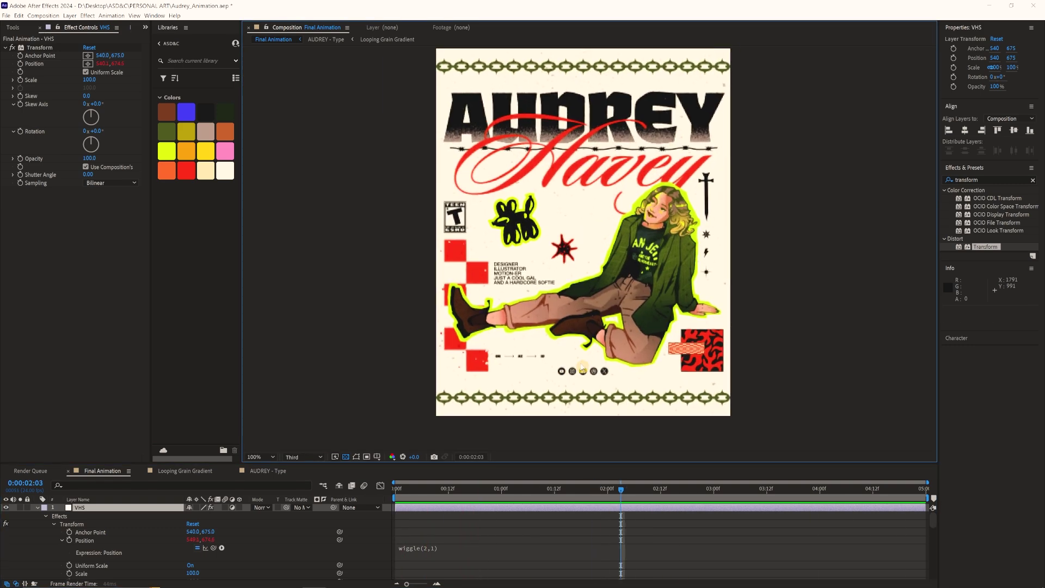
{"action": "left_click_drag", "start_coordinate": [774, 282], "coordinate": [748, 297]}
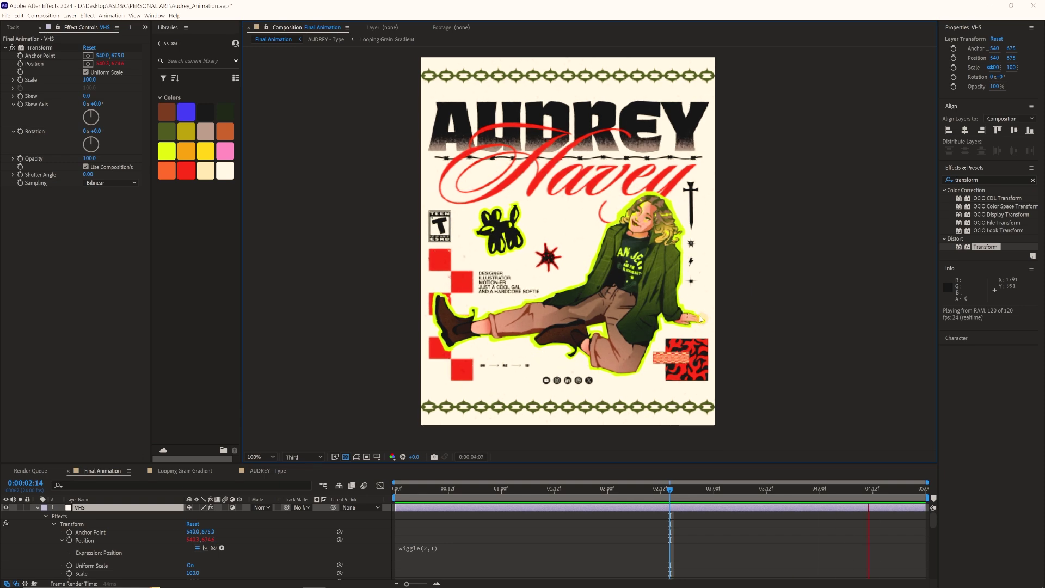